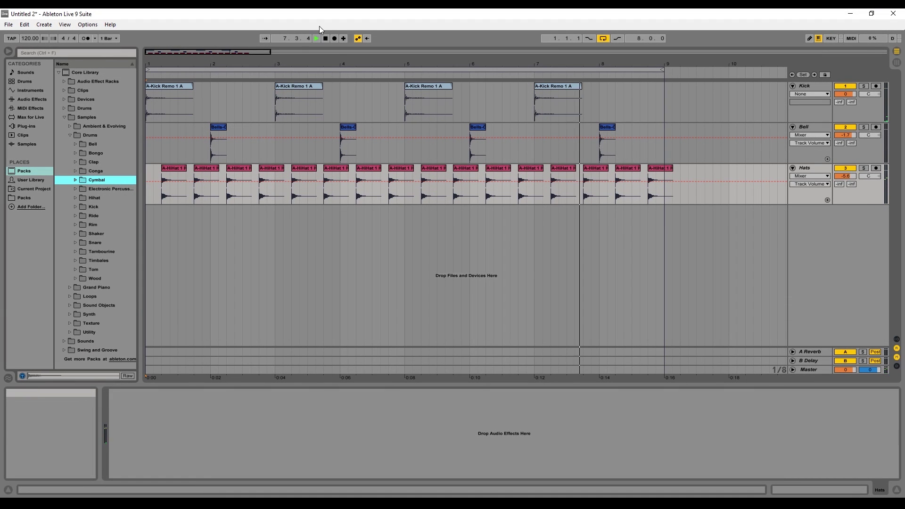
# - Stop the playback and audition several Conga drum samples from the Core Library
pyautogui.click(324, 38)
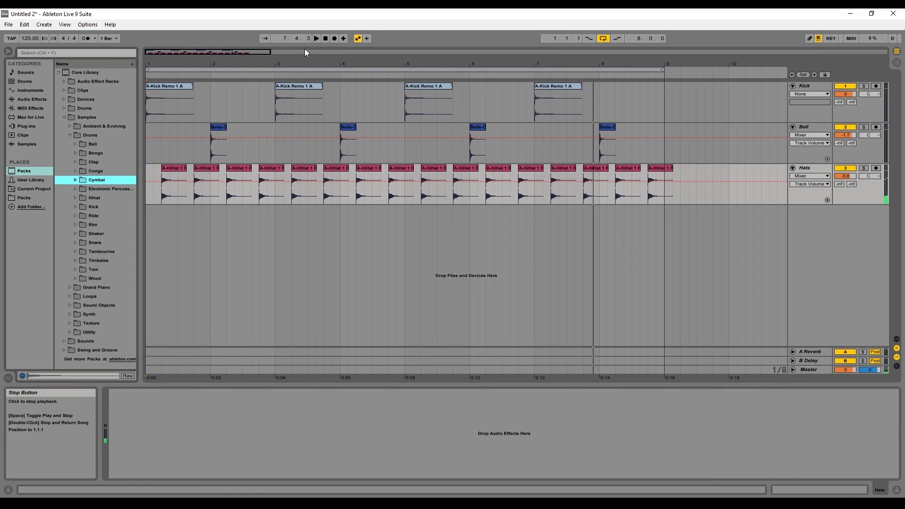
pyautogui.click(115, 231)
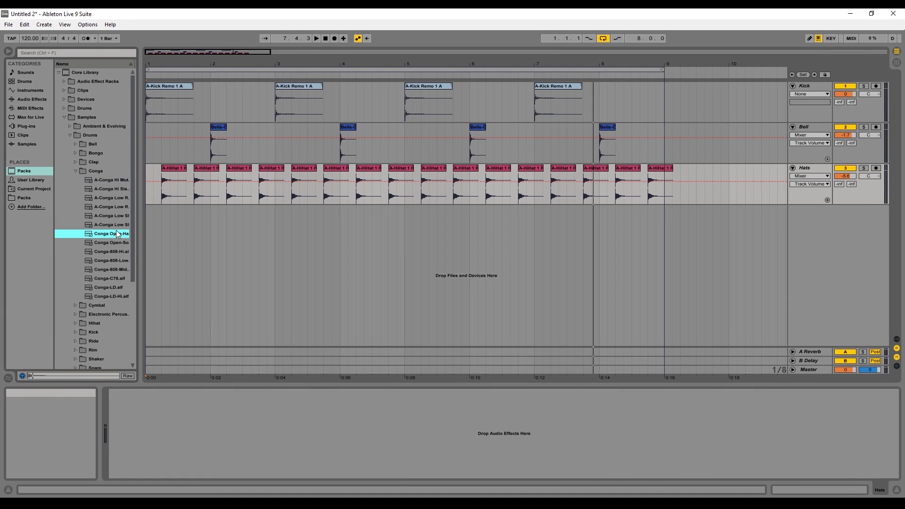
pyautogui.click(119, 242)
pyautogui.click(120, 200)
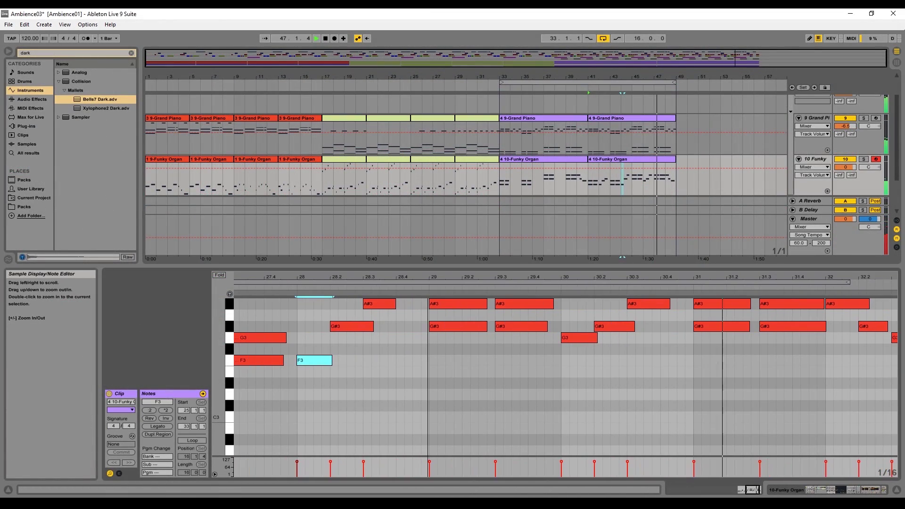
pyautogui.moveTo(558, 278); pyautogui.dragTo(612, 277)
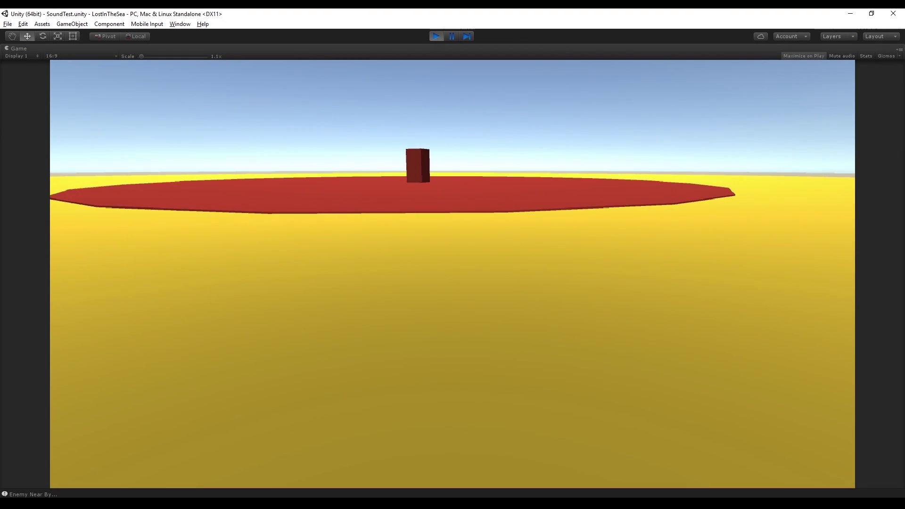
# - In Unity, playtest the SoundTest scene by walking into the red zone and moving and jumping around the tall box
pyautogui.press('w')
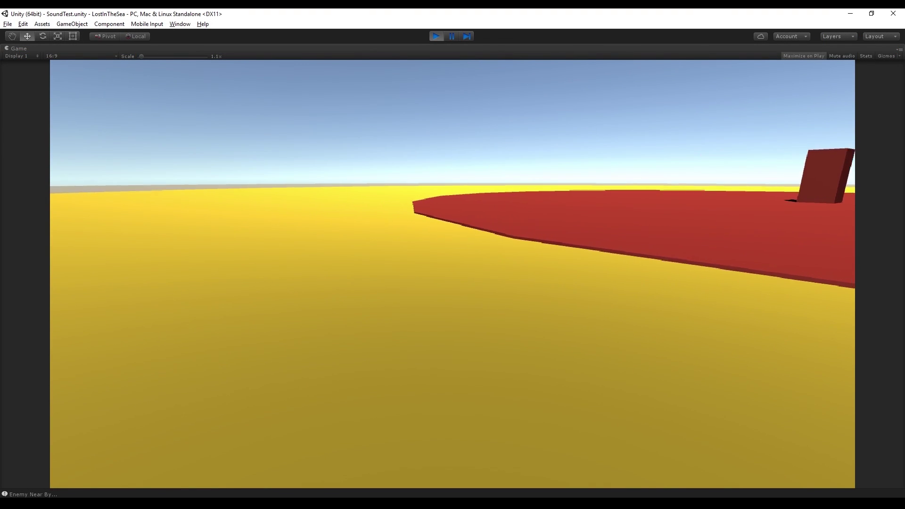
pyautogui.press('w')
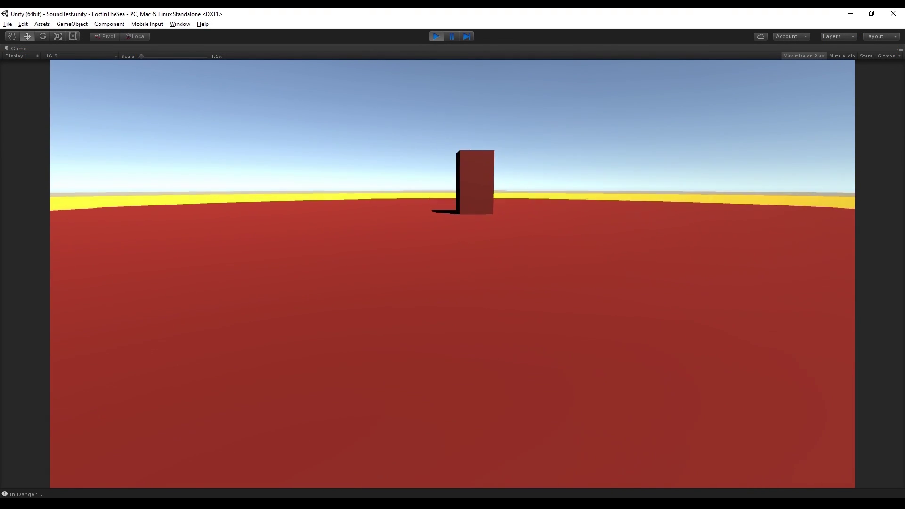
pyautogui.press('w')
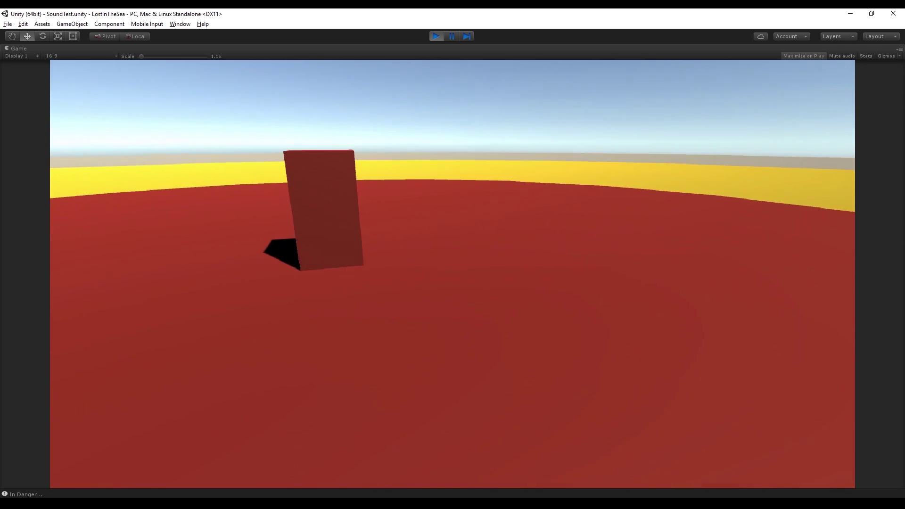
pyautogui.press('w')
pyautogui.press('space')
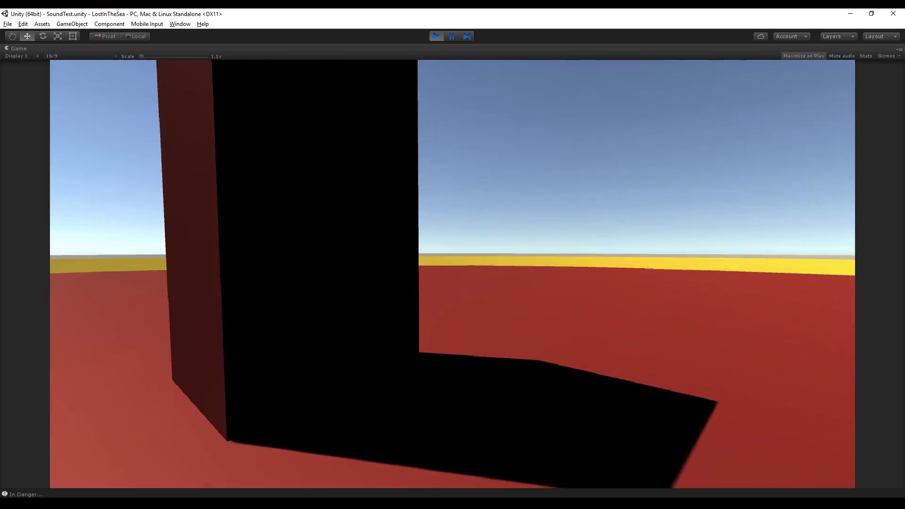
pyautogui.press('s')
pyautogui.press('space')
pyautogui.press('w')
pyautogui.press('space')
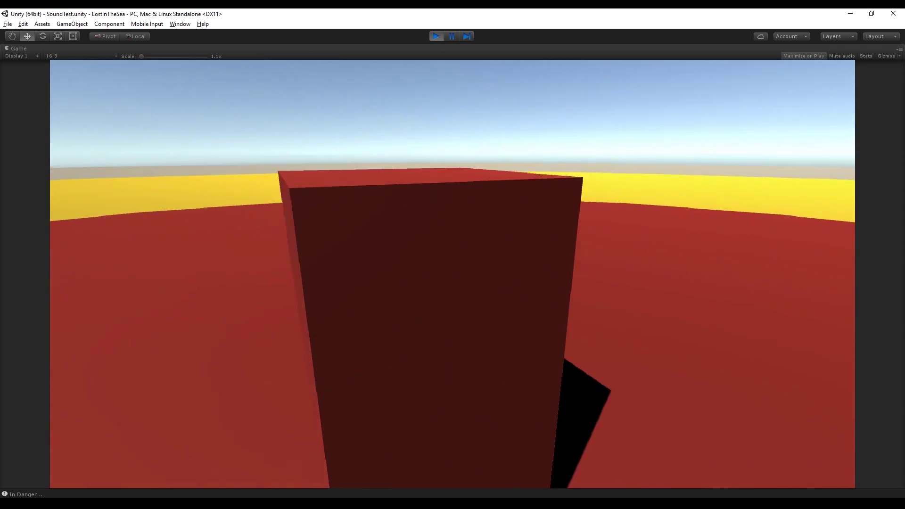
pyautogui.press('s')
pyautogui.press('space')
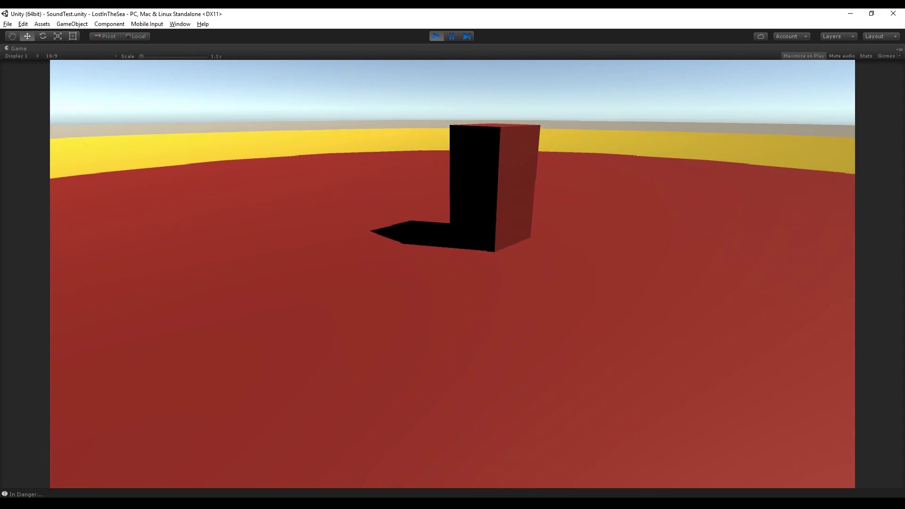
pyautogui.press('d')
pyautogui.press('w')
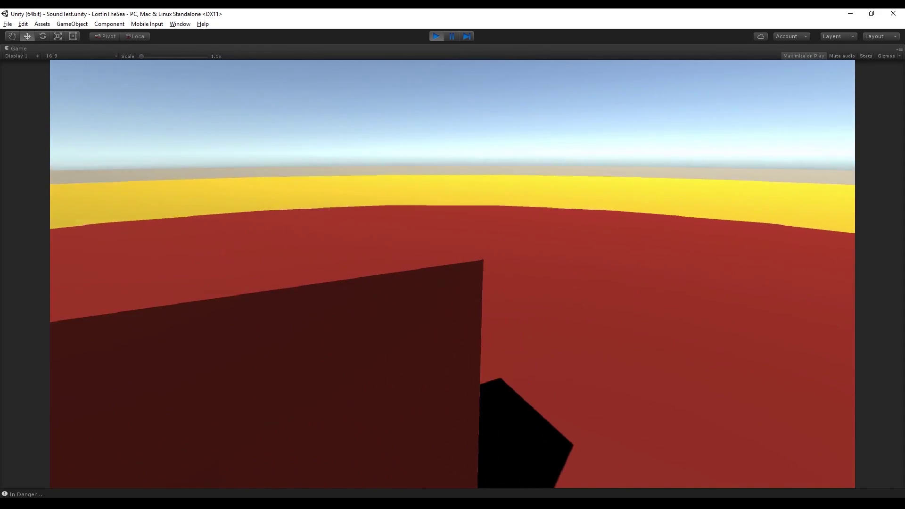
pyautogui.press('space')
pyautogui.press('w')
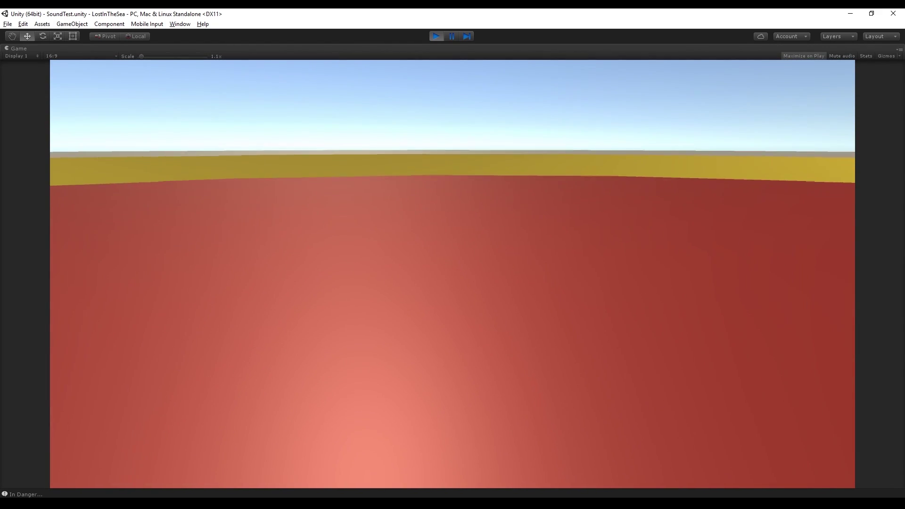
# - Walk the player out of the red zone across the yellow zone onto the grey ground, and look back at the box
pyautogui.press('space')
pyautogui.press('w')
pyautogui.press('space')
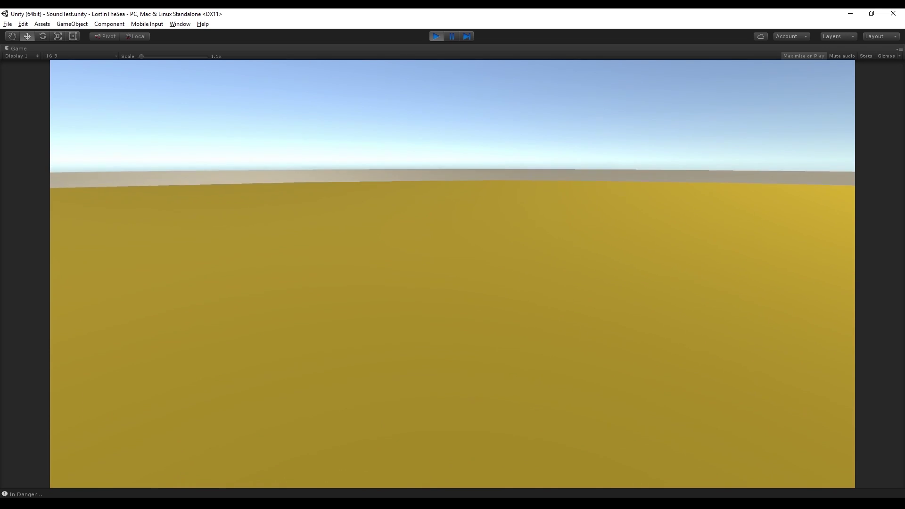
pyautogui.press('w')
pyautogui.press('space')
pyautogui.press('space')
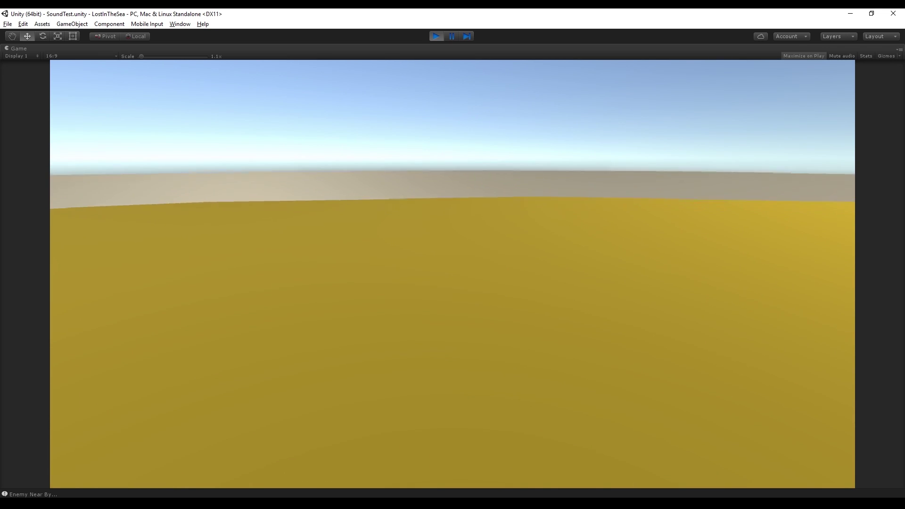
pyautogui.press('w')
pyautogui.press('space')
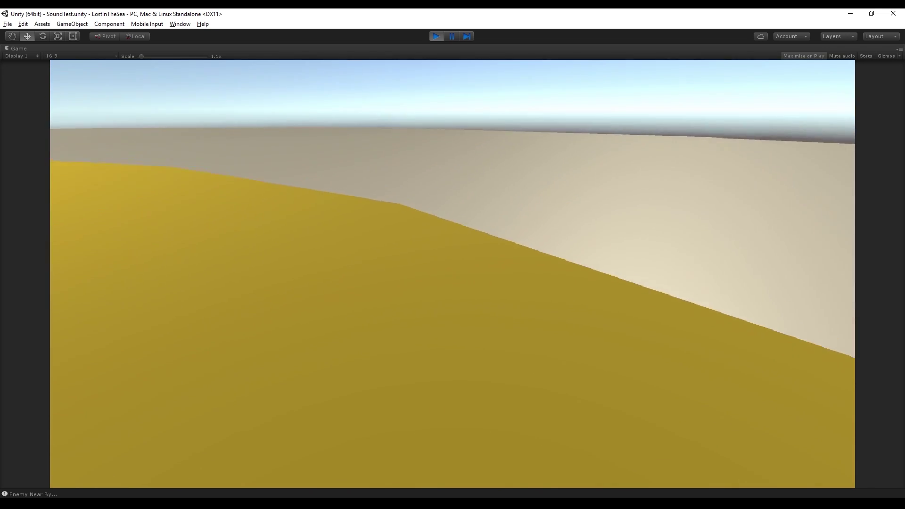
pyautogui.press('w')
pyautogui.press('s')
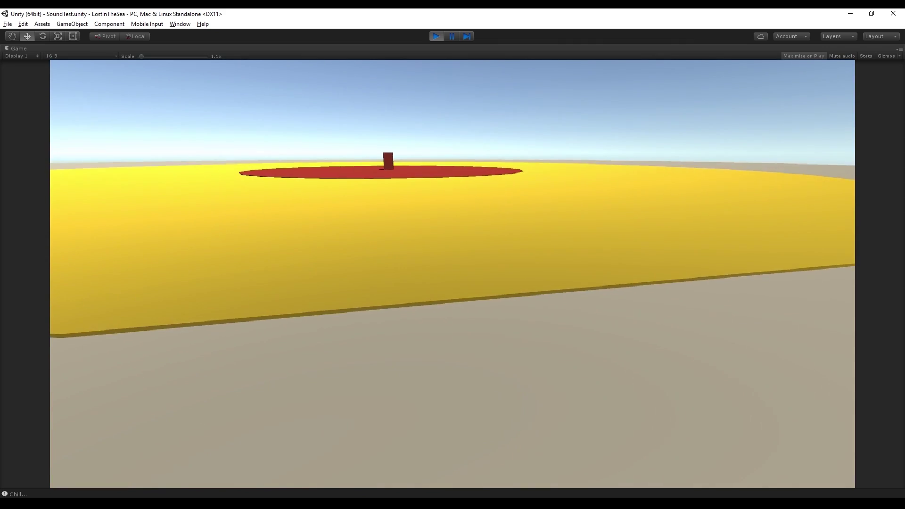
pyautogui.press('s')
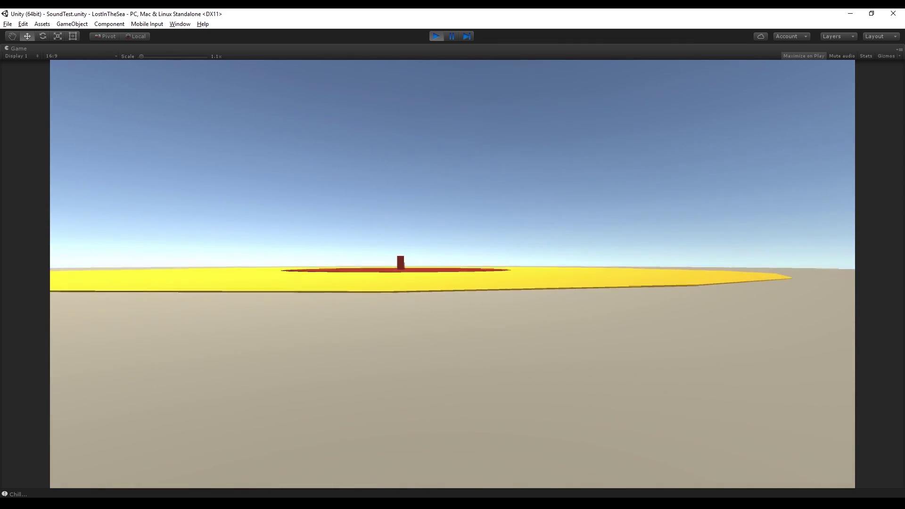
pyautogui.press('space')
pyautogui.press('Escape')
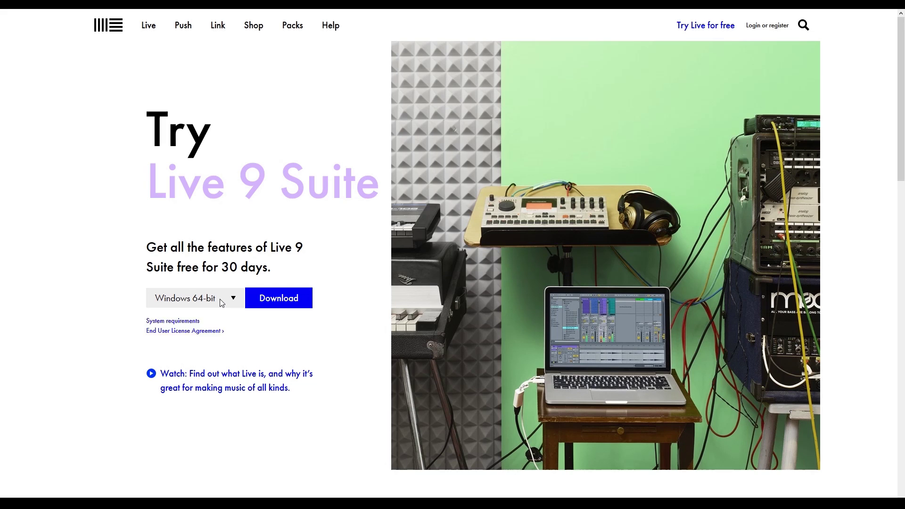
# - On the Ableton website, reach the Live 9 Suite trial page from the home page and view the available operating-system versions
pyautogui.click(221, 301)
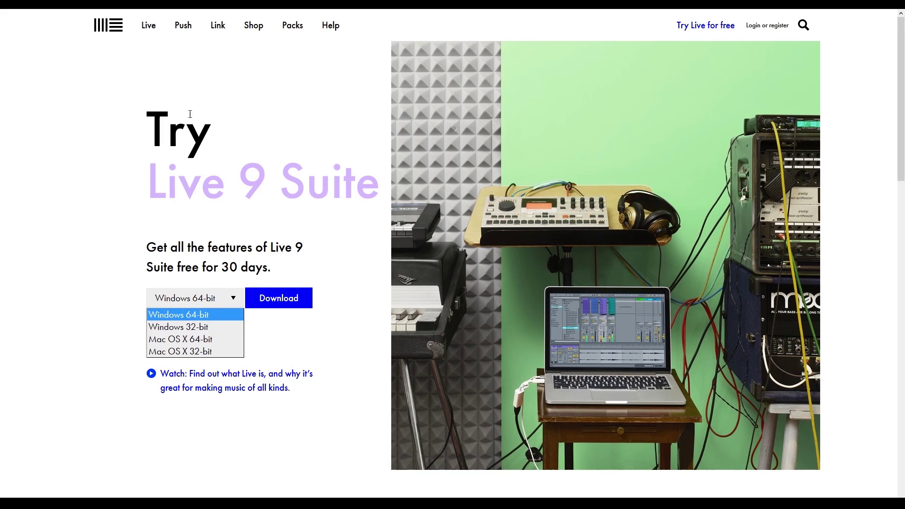
pyautogui.click(140, 32)
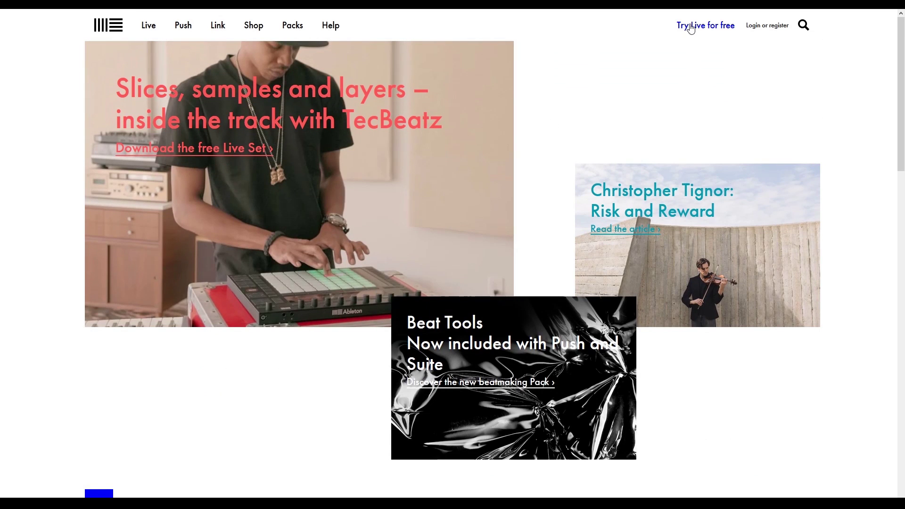
pyautogui.click(707, 28)
pyautogui.click(216, 297)
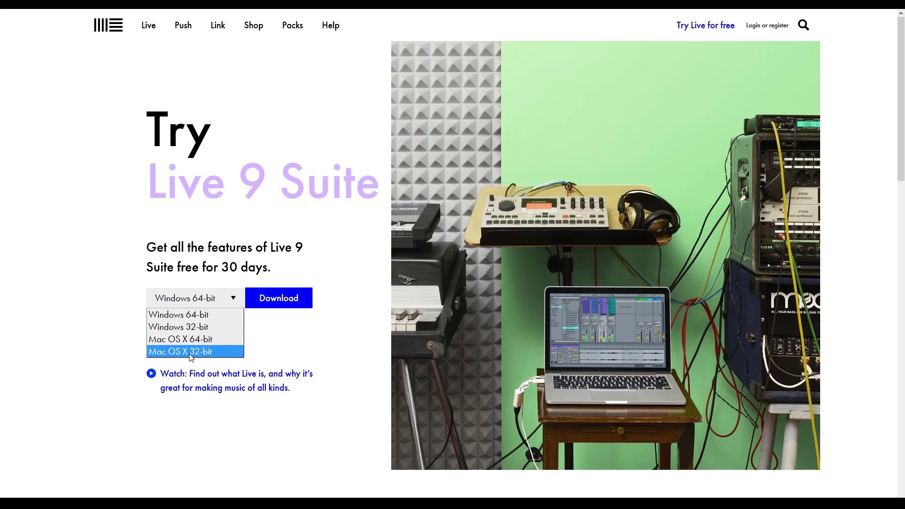
pyautogui.click(142, 324)
# - Try to download the Windows 64-bit trial of Live 9 Suite
pyautogui.scroll(-3, 291, 157)
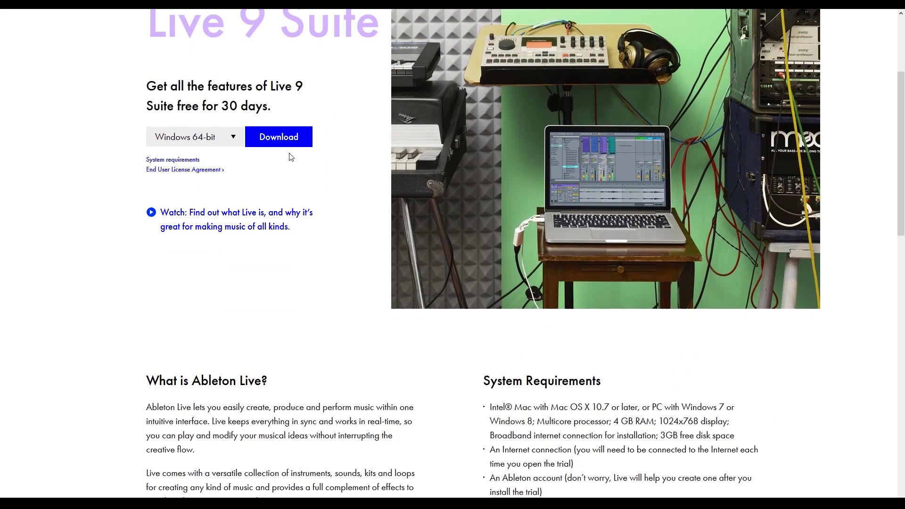
pyautogui.click(264, 142)
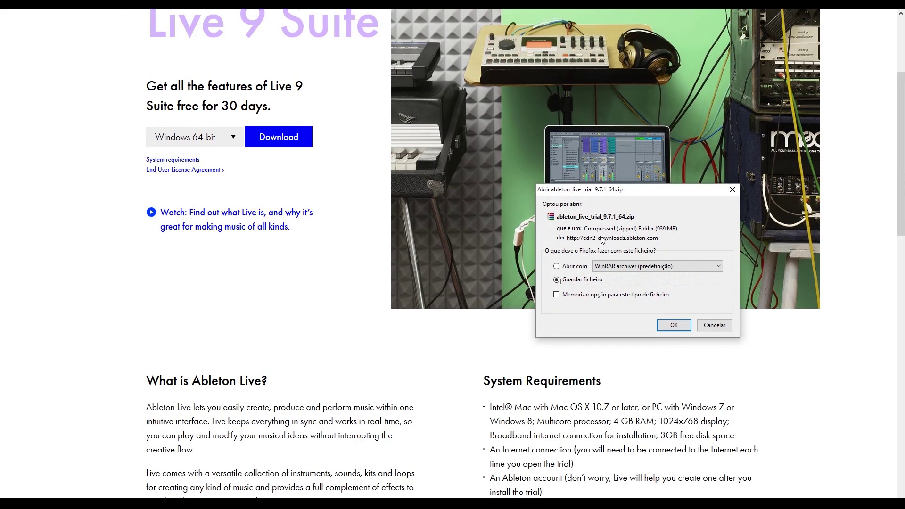
pyautogui.click(714, 325)
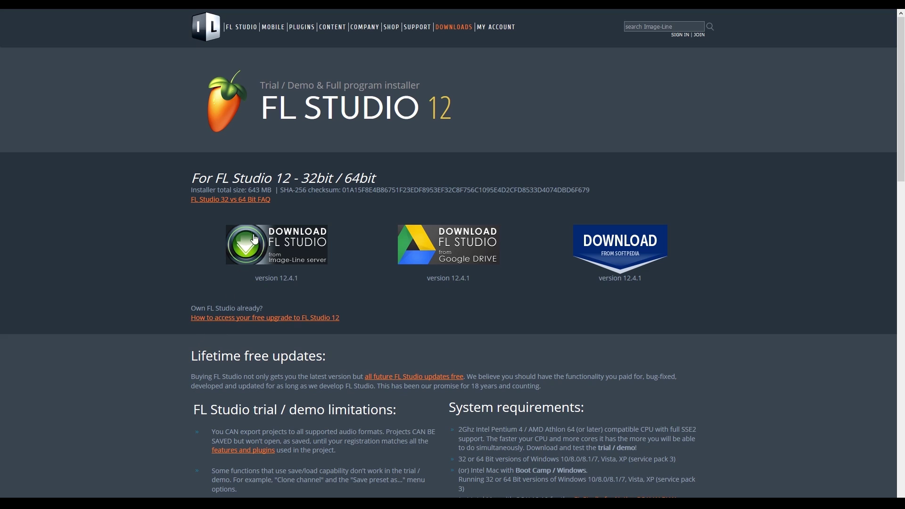
# - Look through the FL Studio 12 download page for the trial limitations, system requirements and installation instructions
pyautogui.scroll(-2, 238, 216)
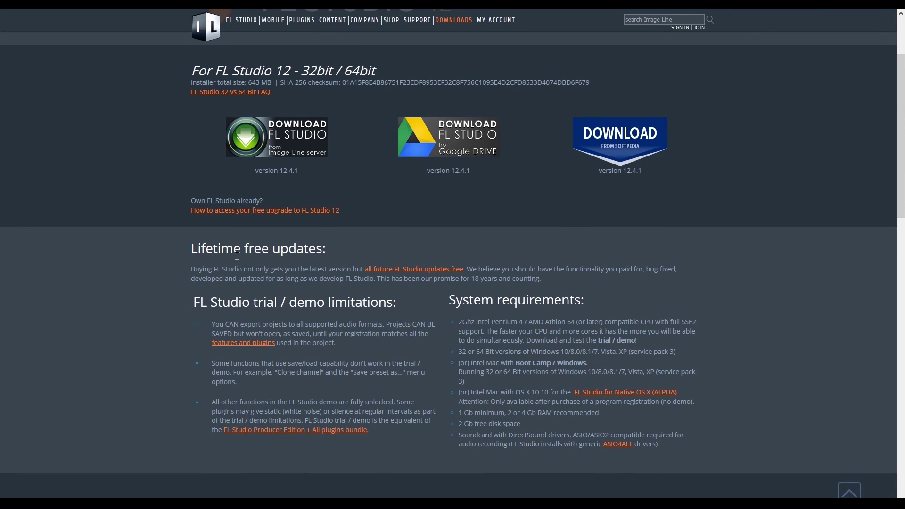
pyautogui.scroll(-6, 237, 256)
pyautogui.scroll(3, 233, 254)
pyautogui.scroll(-3, 233, 254)
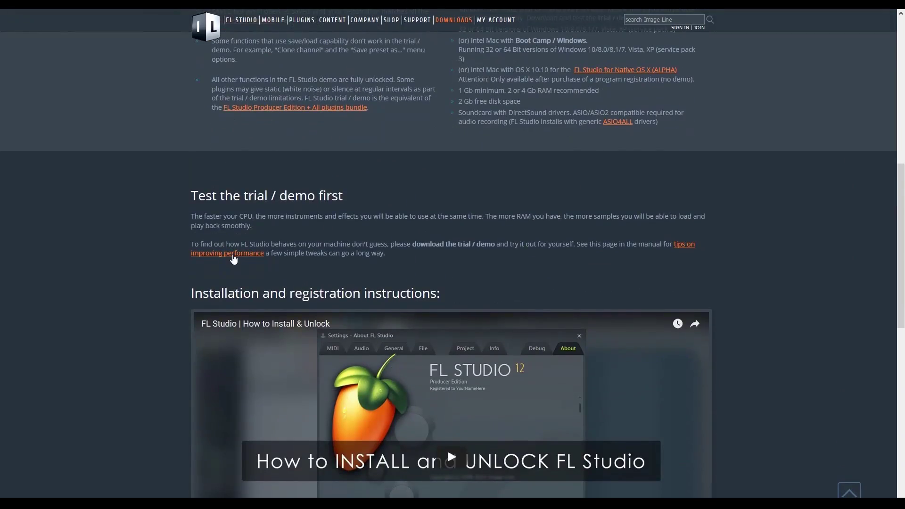
pyautogui.scroll(-10, 233, 259)
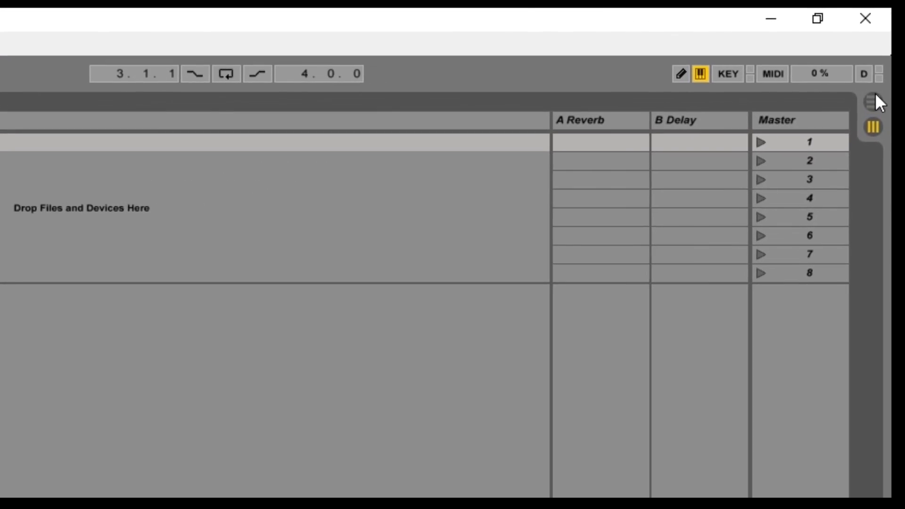
# - In Ableton Live, switch to the Arrangement View and play the empty set from the start
pyautogui.click(866, 115)
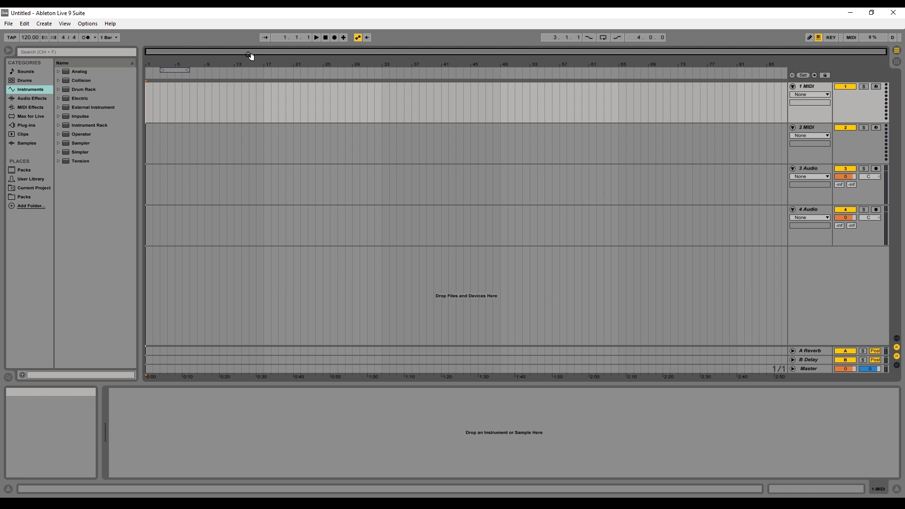
pyautogui.moveTo(254, 52)
pyautogui.mouseDown()
pyautogui.moveTo(239, 64)
pyautogui.moveTo(255, 118)
pyautogui.moveTo(257, 87)
pyautogui.moveTo(284, 80)
pyautogui.moveTo(146, 87)
pyautogui.moveTo(786, 88)
pyautogui.moveTo(442, 66)
pyautogui.moveTo(396, 52)
pyautogui.mouseUp()
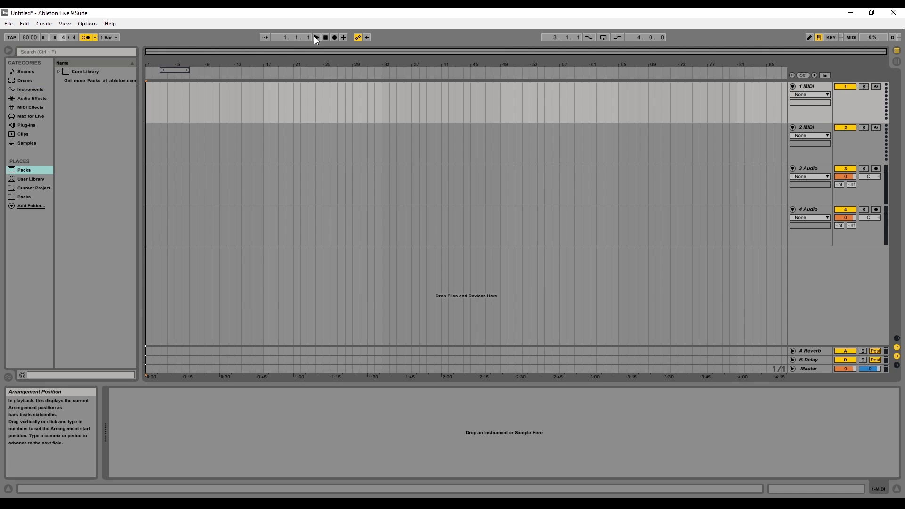
pyautogui.click(316, 37)
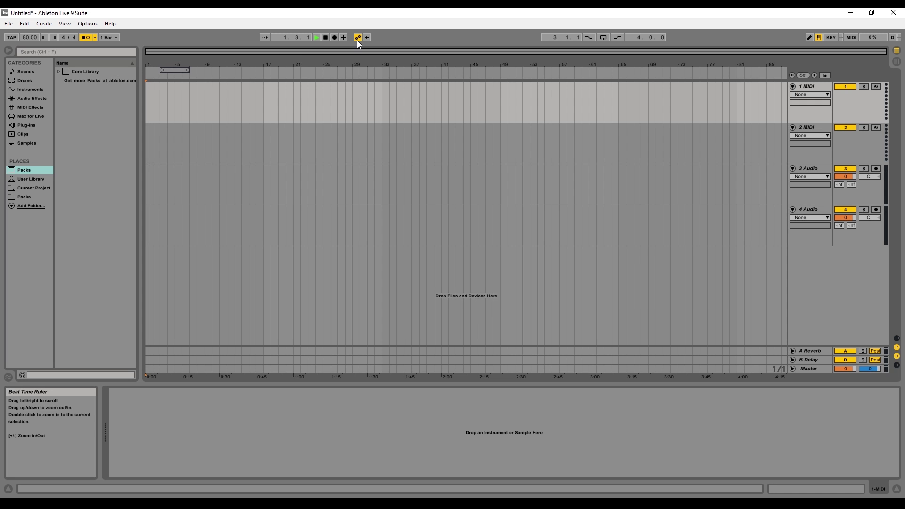
pyautogui.moveTo(160, 69)
pyautogui.mouseDown()
pyautogui.moveTo(135, 72)
pyautogui.moveTo(262, 67)
pyautogui.moveTo(174, 76)
pyautogui.mouseUp()
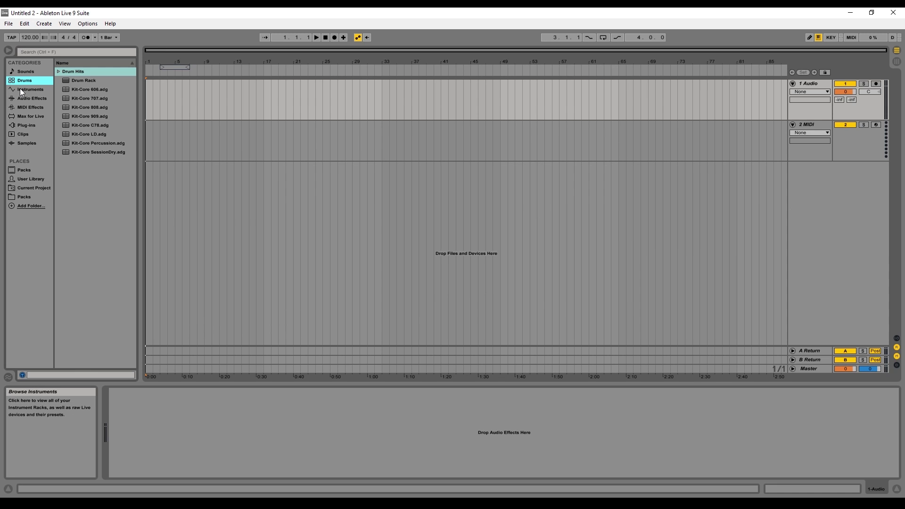
# - Browse the Collision instrument presets and the audio effects, and bring up the Packs with the Core Library folders
pyautogui.click(19, 89)
pyautogui.click(61, 83)
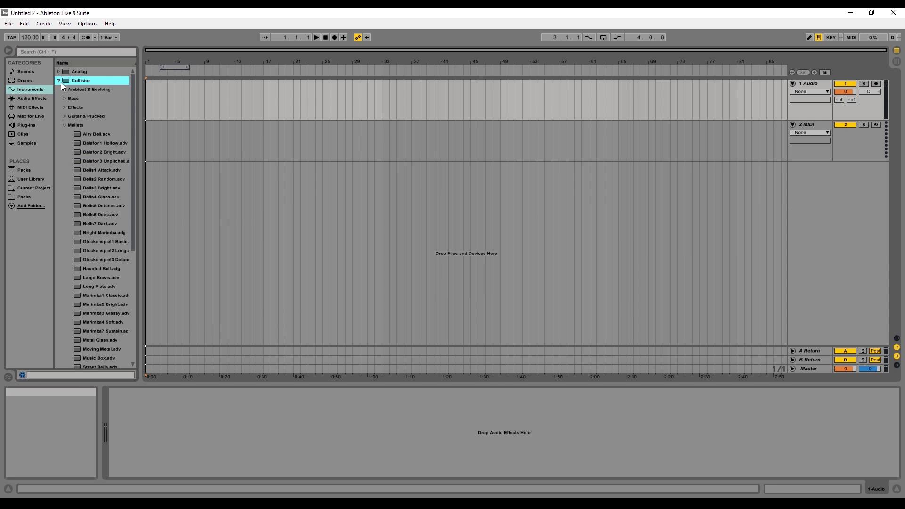
pyautogui.click(64, 124)
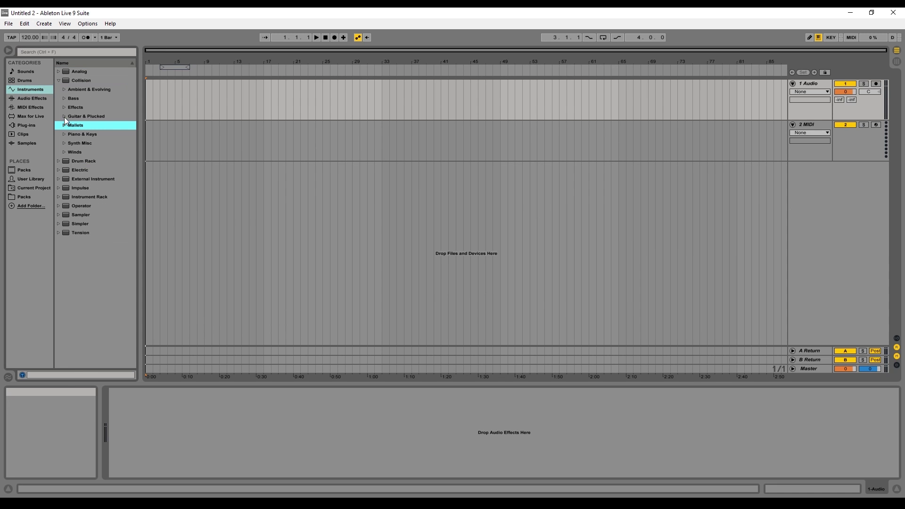
pyautogui.click(59, 80)
pyautogui.click(30, 98)
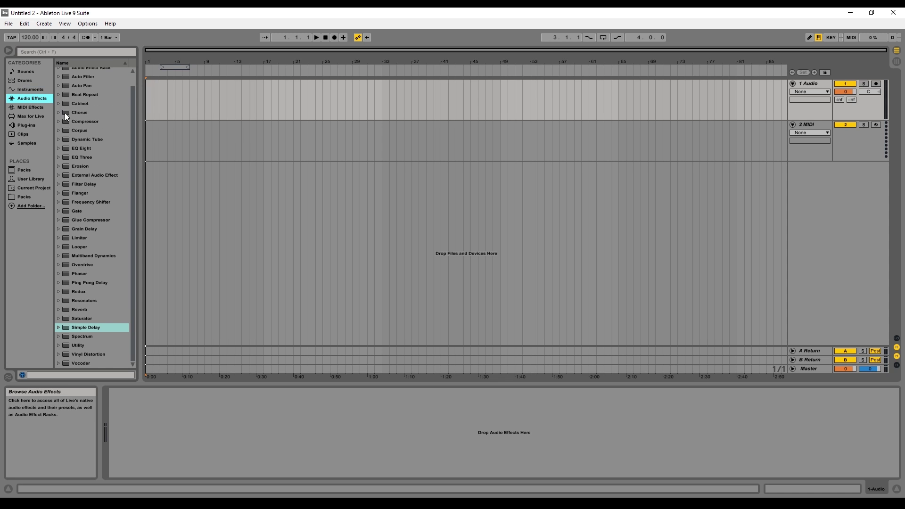
pyautogui.scroll(1, 70, 121)
pyautogui.click(23, 170)
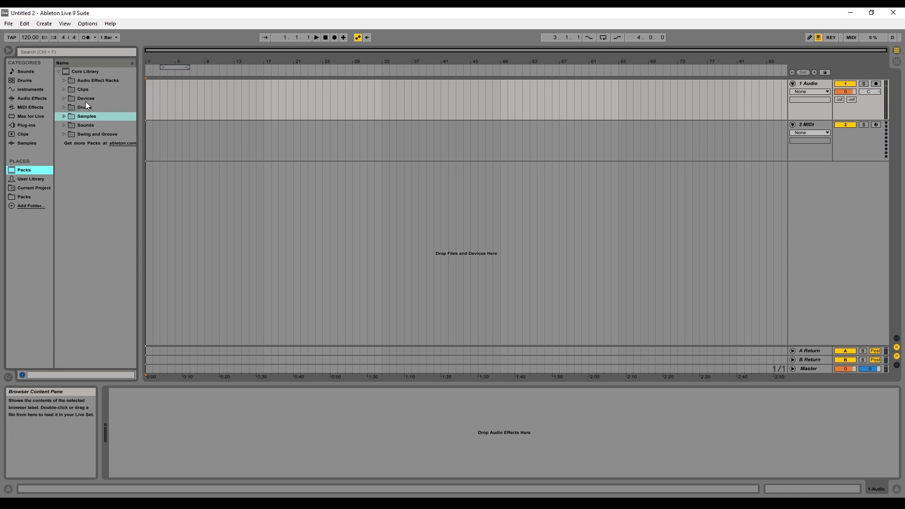
# - Browse the added Packs user folder and preview the Sub 02 and Snare 01 samples in the Runners Kit folder
pyautogui.click(64, 117)
pyautogui.click(24, 197)
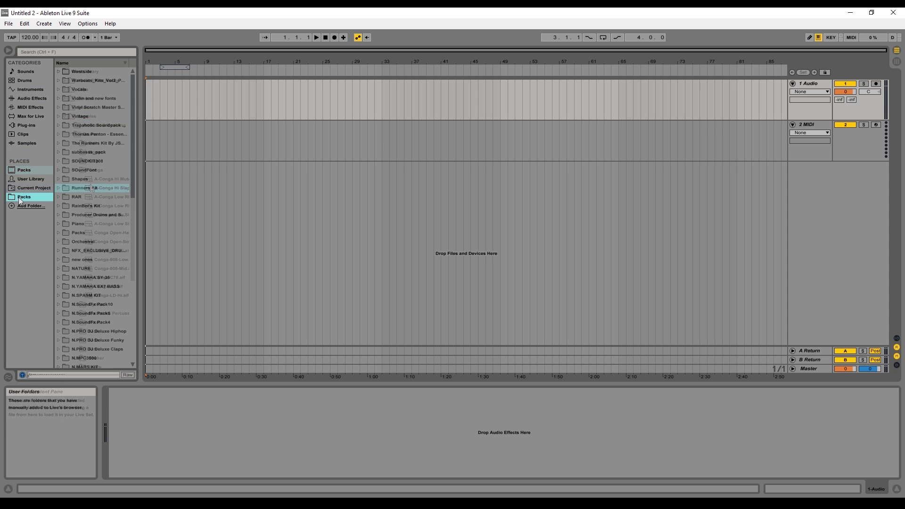
pyautogui.scroll(7, 67, 135)
pyautogui.scroll(-1, 67, 135)
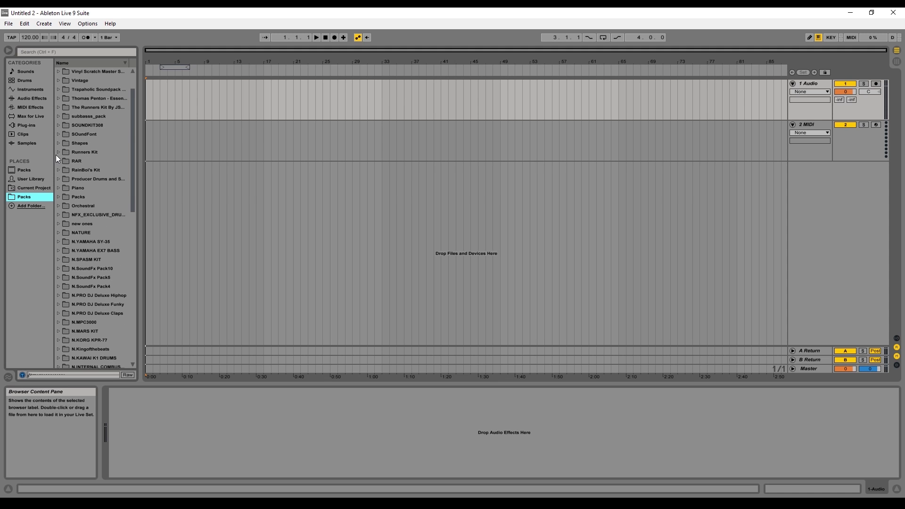
pyautogui.click(57, 151)
pyautogui.click(85, 170)
pyautogui.click(94, 214)
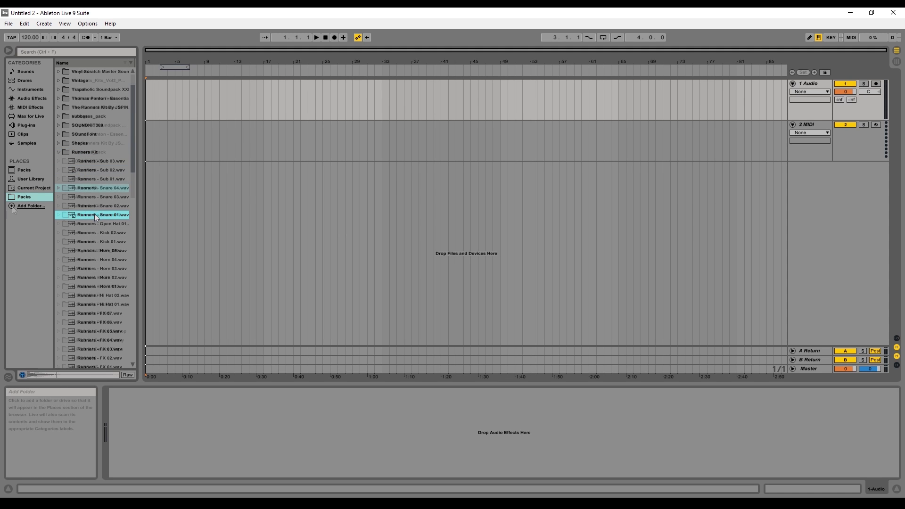
pyautogui.press('Left')
# - Bring up the dialog for adding a folder to Places and dismiss it without choosing one
pyautogui.click(12, 205)
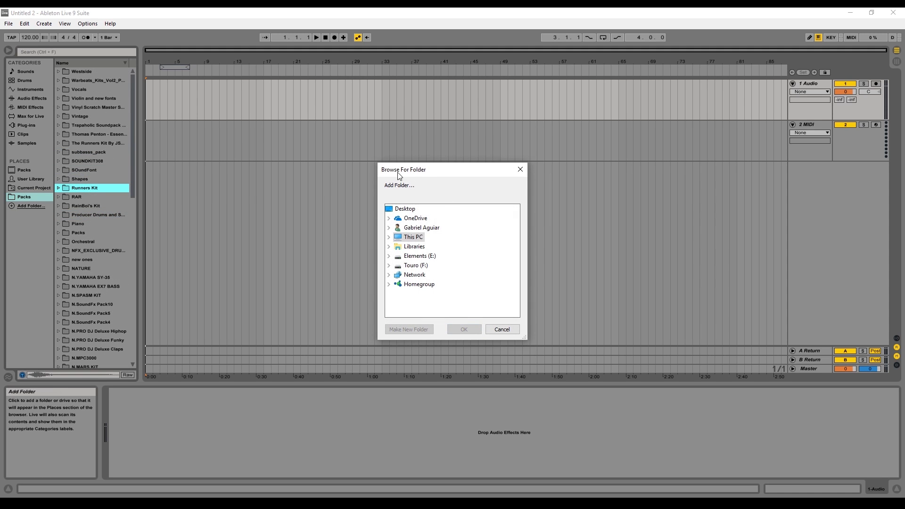
pyautogui.moveTo(398, 172); pyautogui.dragTo(391, 175)
pyautogui.click(513, 172)
pyautogui.click(30, 226)
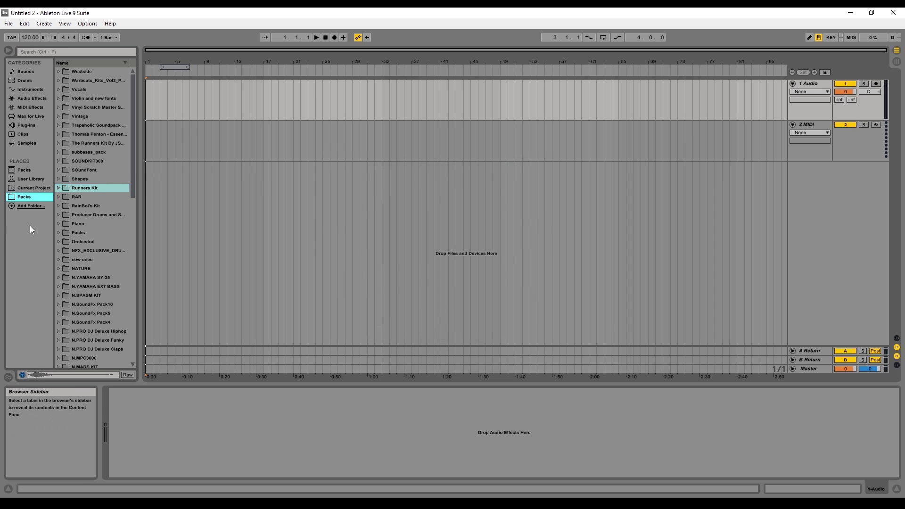
# - Search the browser for piano and preview the electric and toy piano presets of the Collision instrument
pyautogui.click(47, 54)
pyautogui.write('piano')
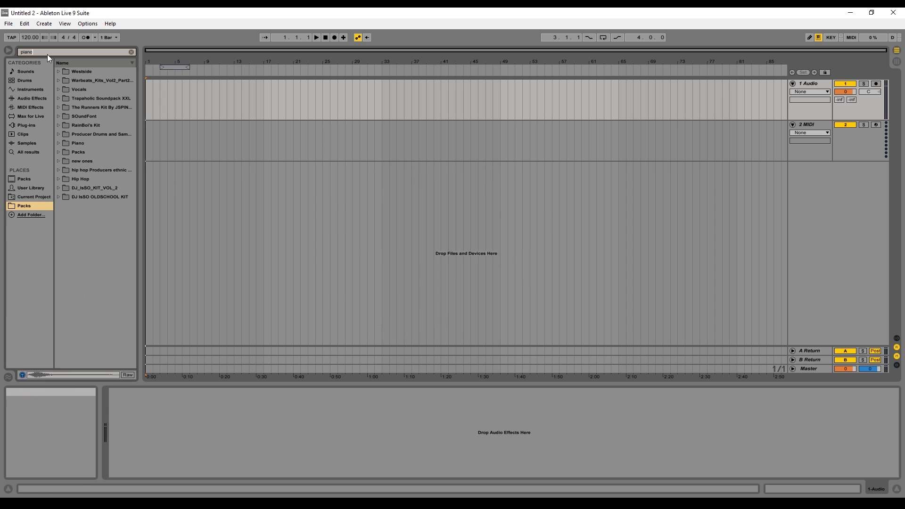
pyautogui.click(17, 91)
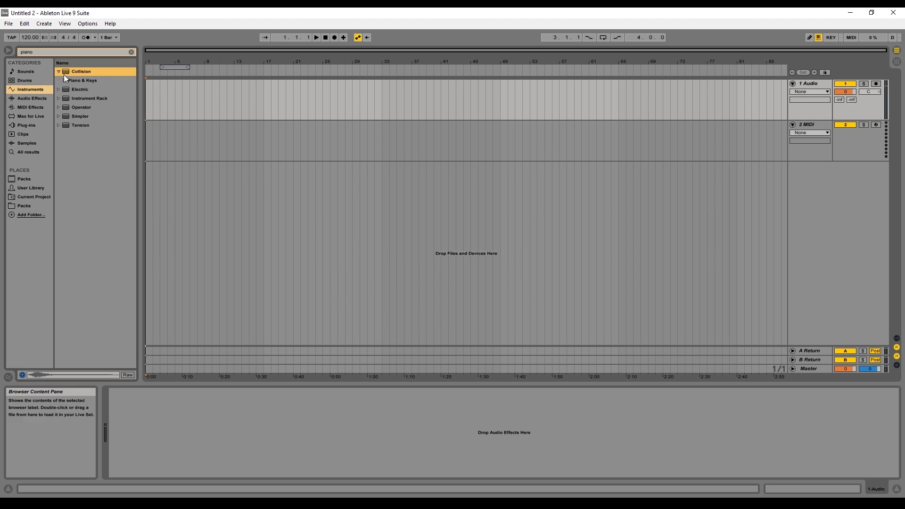
pyautogui.click(65, 79)
pyautogui.click(95, 99)
pyautogui.click(95, 108)
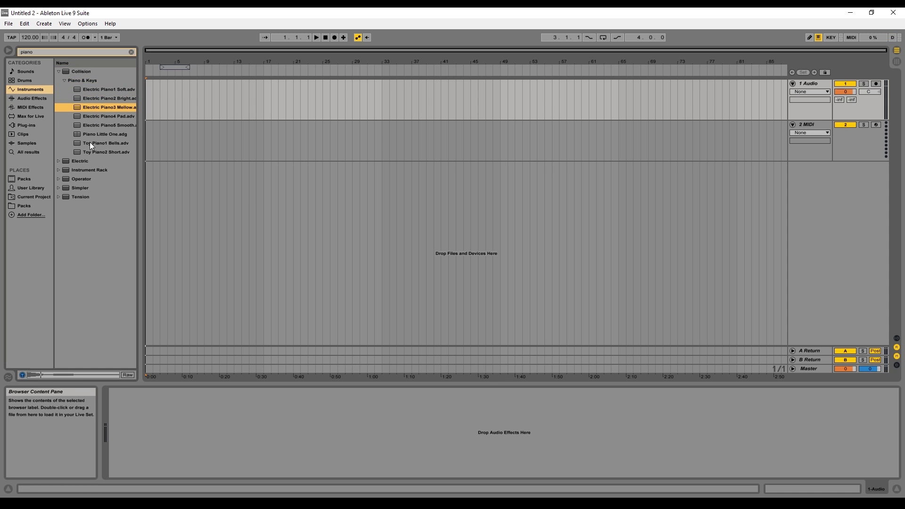
pyautogui.click(90, 143)
# - List all piano results and preview several, including Cheap Electronic Piano, creepy-piano-dream.wav and the GrandPiano samples
pyautogui.click(28, 152)
pyautogui.click(85, 75)
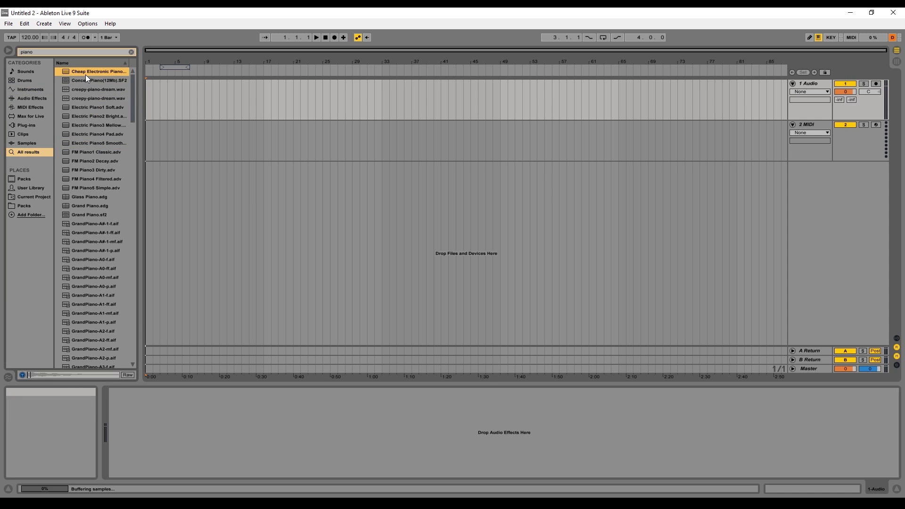
pyautogui.click(84, 81)
pyautogui.click(83, 93)
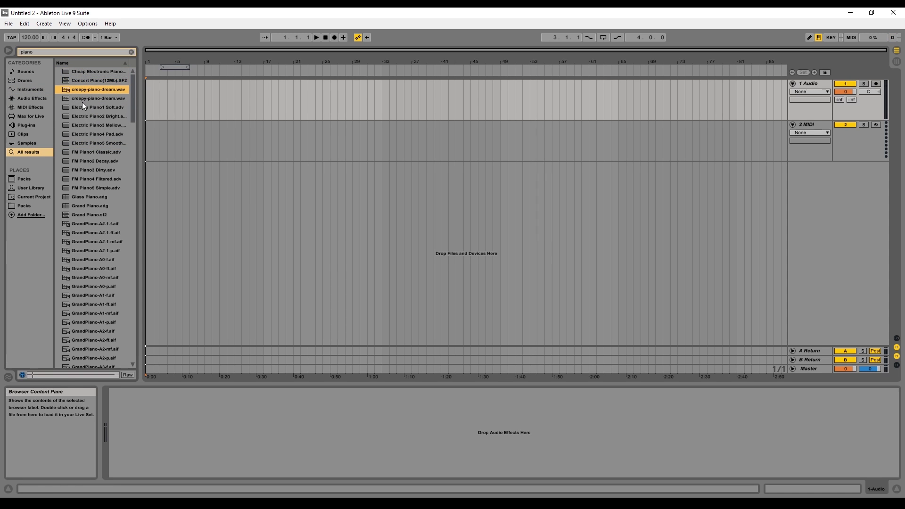
pyautogui.click(84, 99)
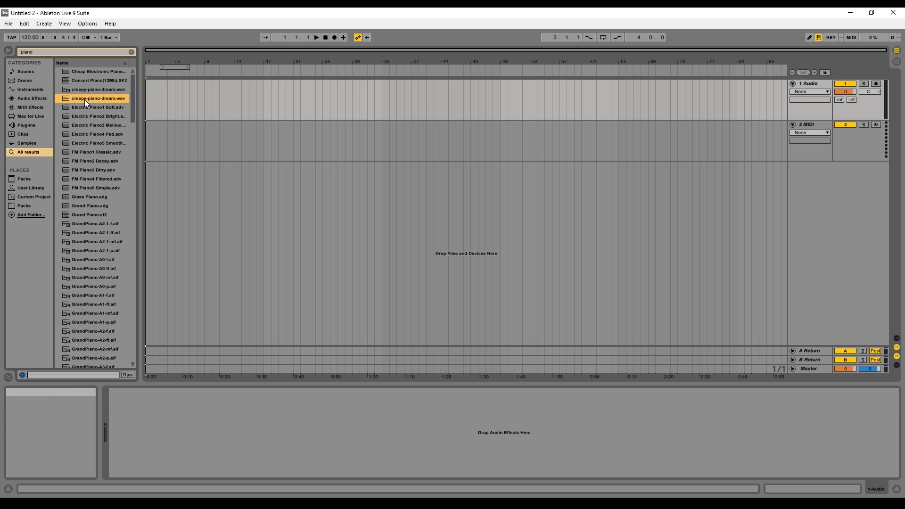
pyautogui.click(86, 224)
pyautogui.click(82, 241)
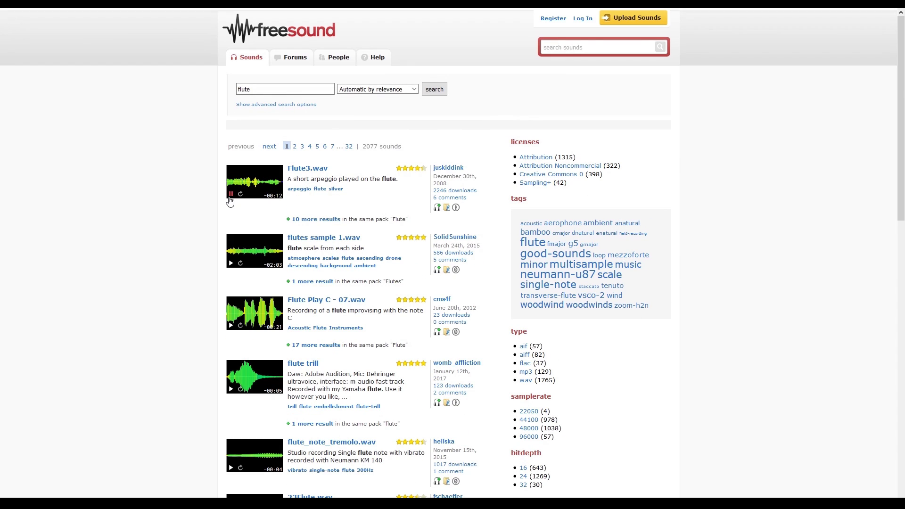
pyautogui.press('XF86AudioLowerVolume')
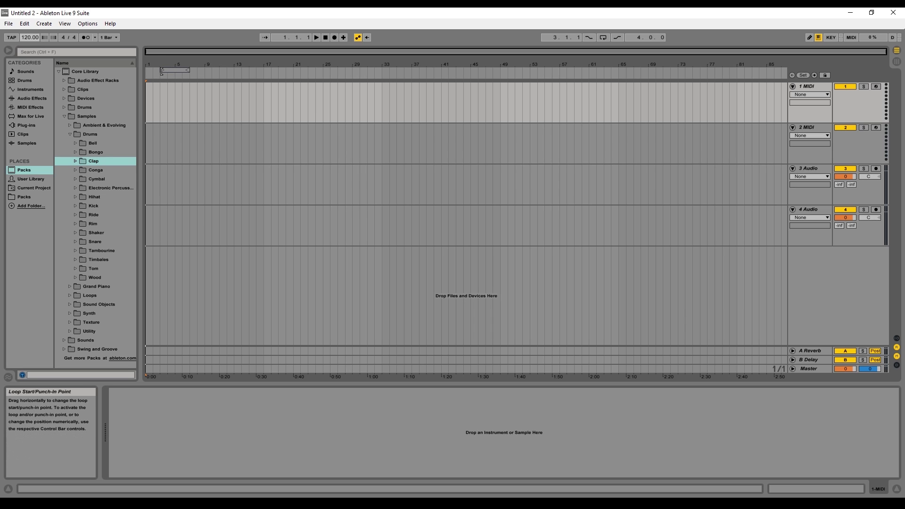
# - Set the arrangement loop to start at 1.1.1 with a length of eight bars and turn looping on
pyautogui.moveTo(159, 72); pyautogui.dragTo(125, 66)
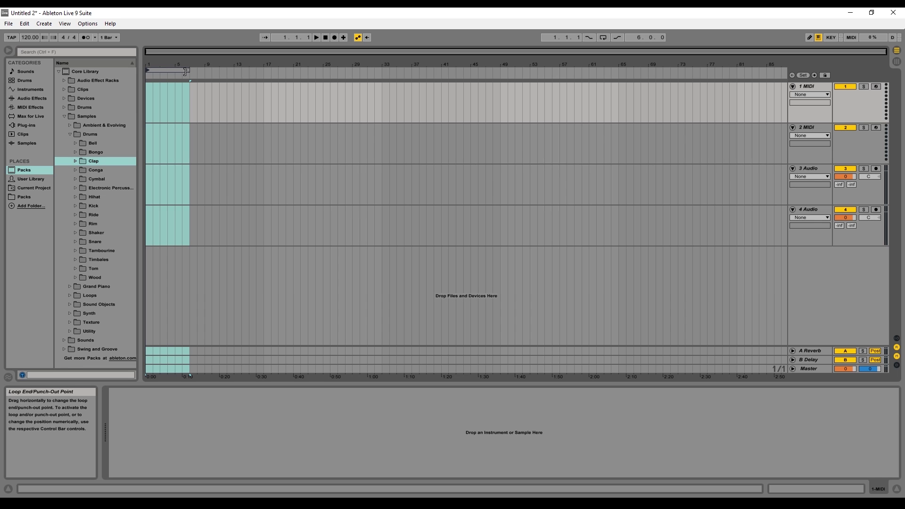
pyautogui.moveTo(187, 70)
pyautogui.mouseDown()
pyautogui.moveTo(205, 71)
pyautogui.moveTo(181, 73)
pyautogui.mouseUp()
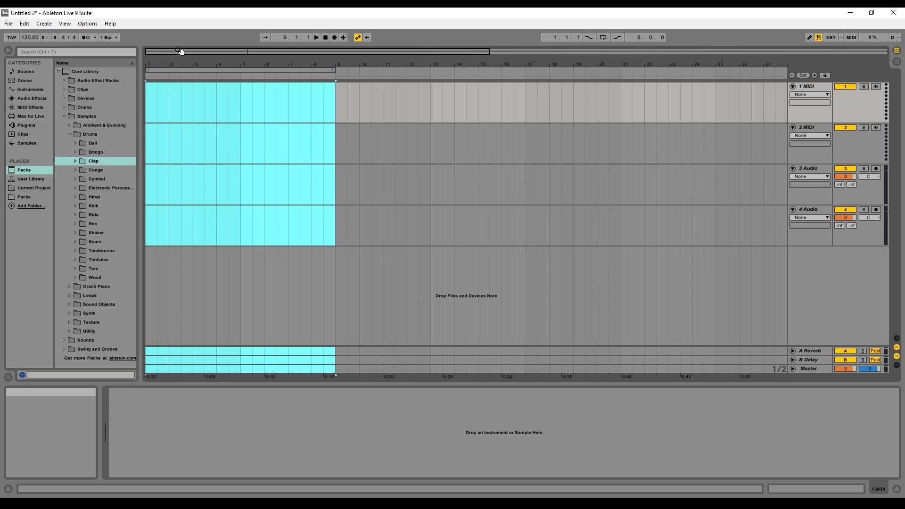
pyautogui.click(200, 88)
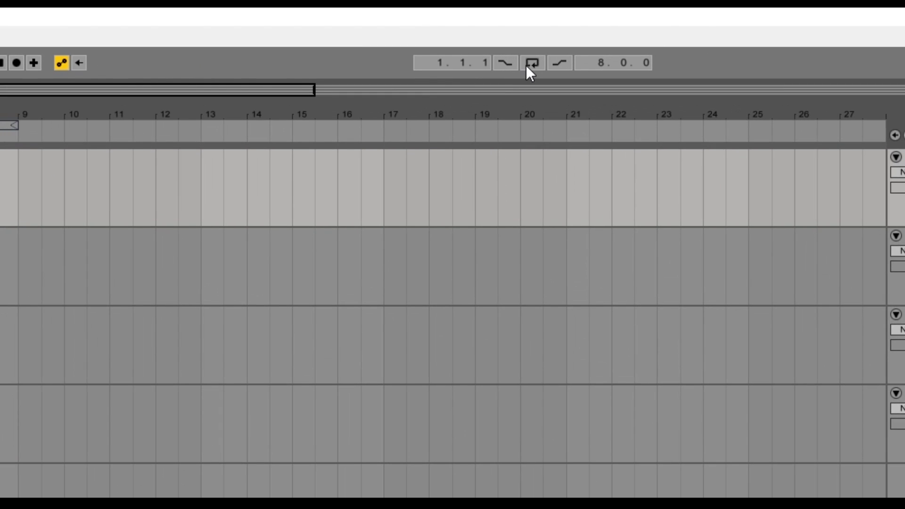
pyautogui.click(529, 68)
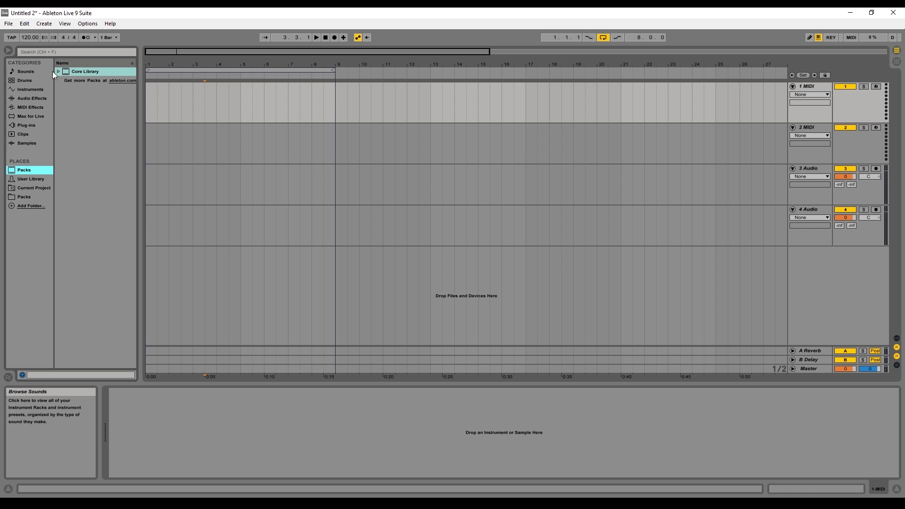
# - Find A-Kick Remo 1 among the Core Library kick drum samples and place it at bar 1 of the 3 Audio track
pyautogui.click(58, 72)
pyautogui.click(65, 116)
pyautogui.click(63, 116)
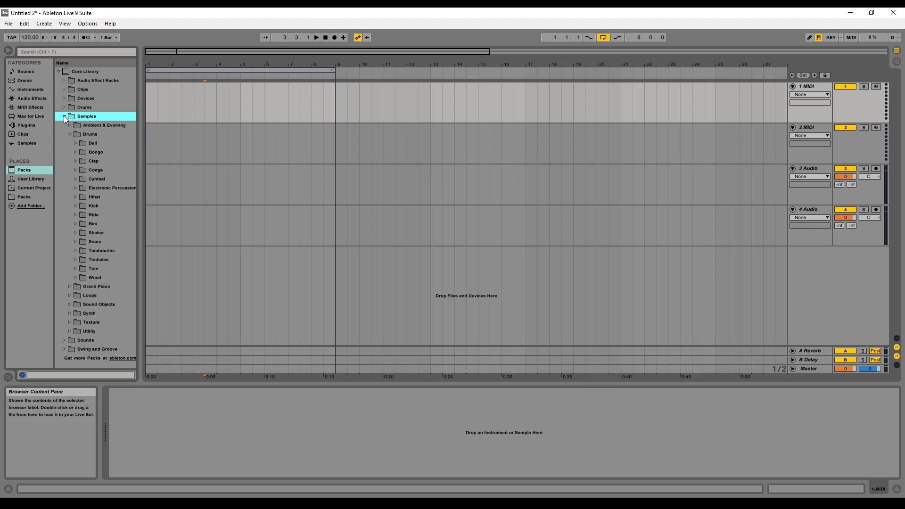
pyautogui.click(71, 133)
pyautogui.click(70, 134)
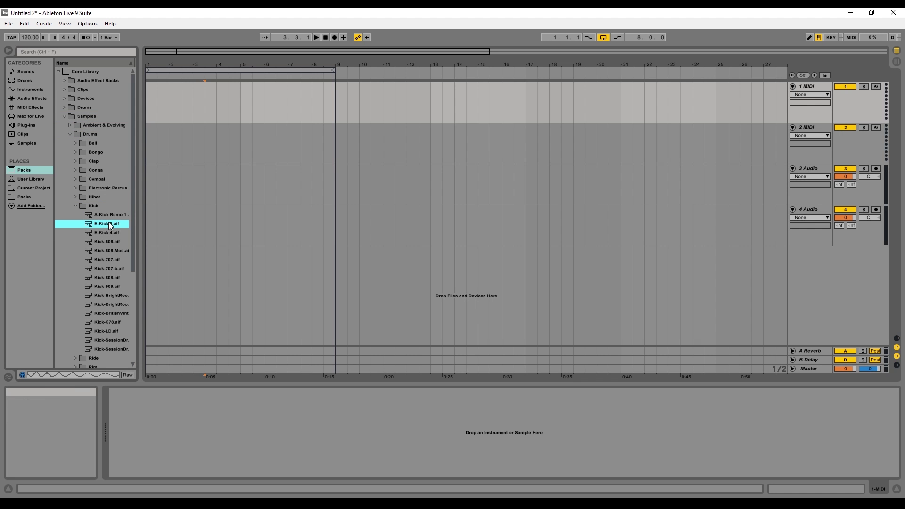
pyautogui.click(109, 217)
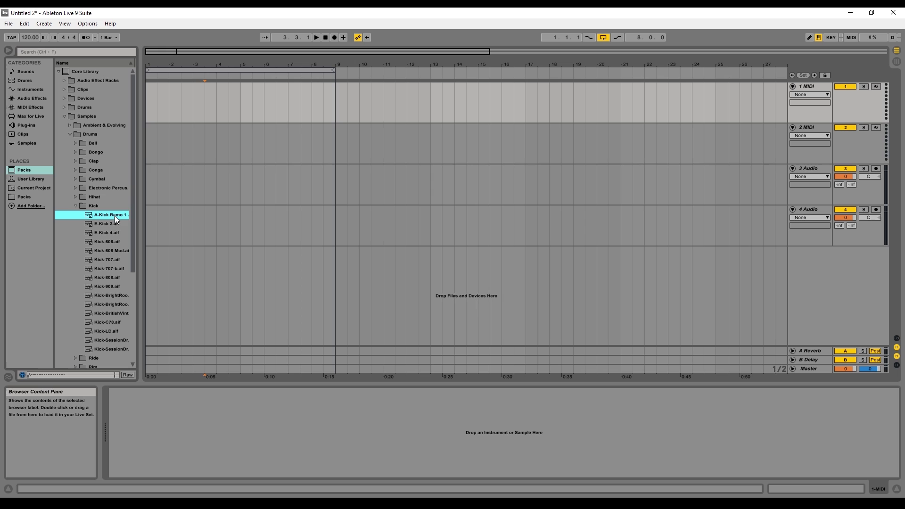
pyautogui.moveTo(114, 216); pyautogui.dragTo(150, 177)
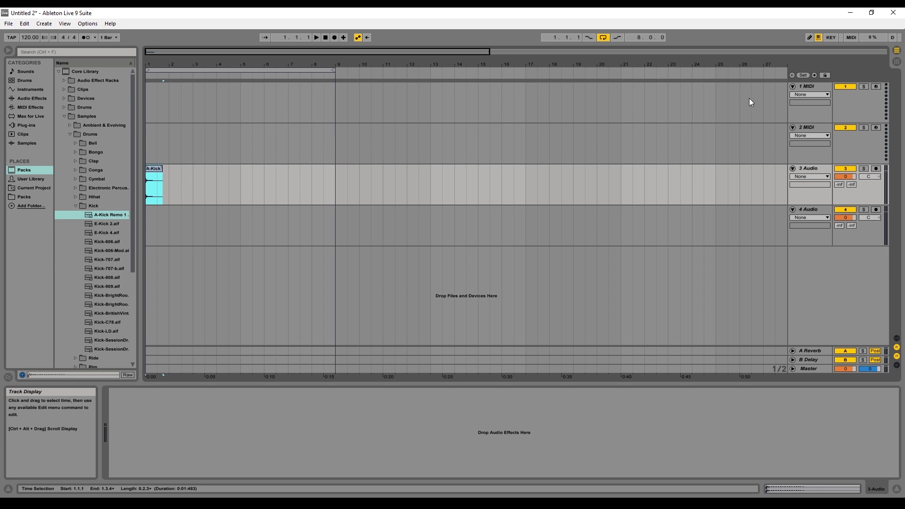
# - Delete both MIDI tracks, leaving only the two audio tracks
pyautogui.click(813, 88)
pyautogui.press('Delete')
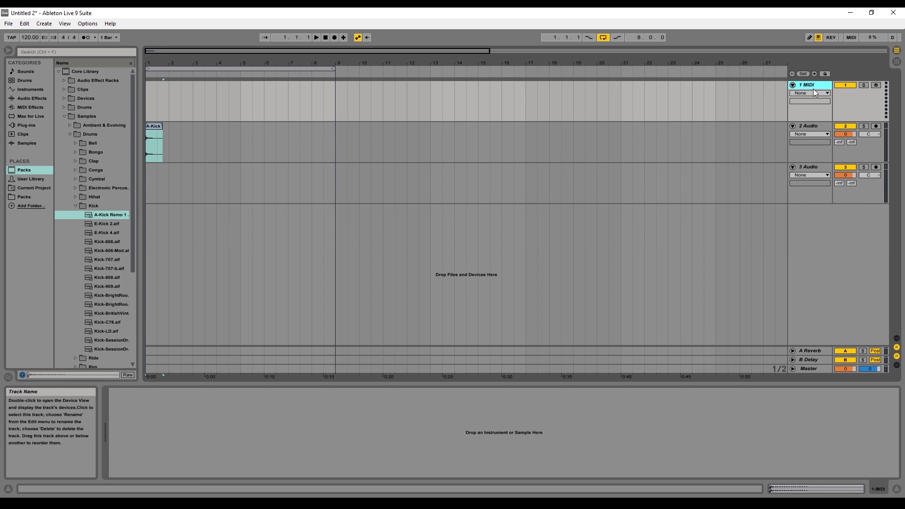
pyautogui.press('Delete')
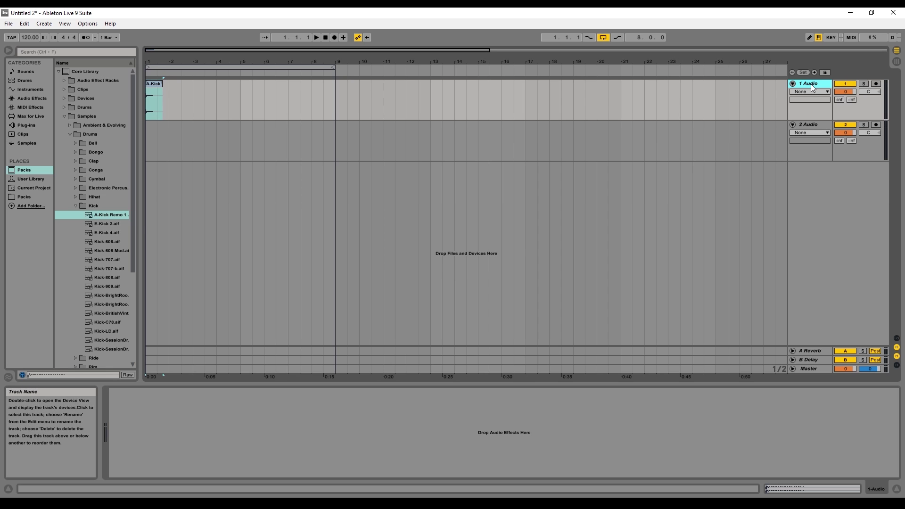
# - Rename the audio track holding the kick clip to Kick and play the clip
pyautogui.click(818, 122)
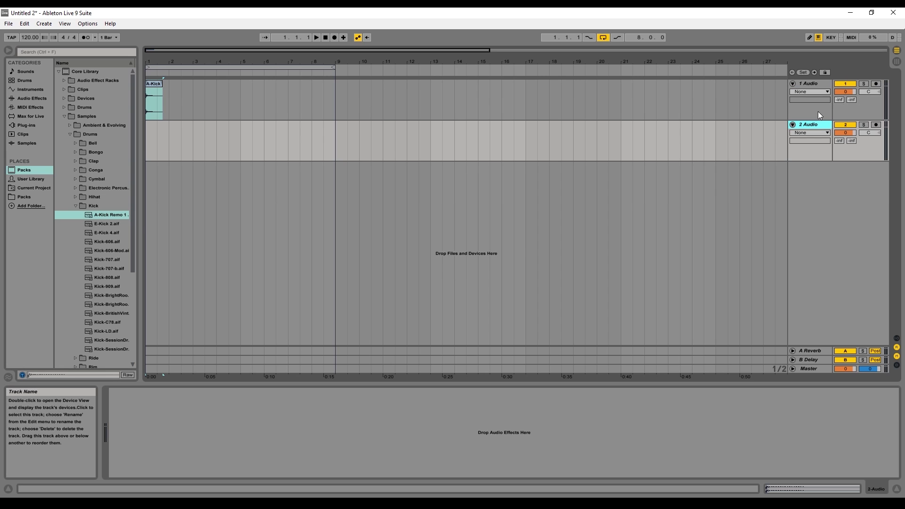
pyautogui.click(810, 83)
pyautogui.hotkey('ctrl', 'r')
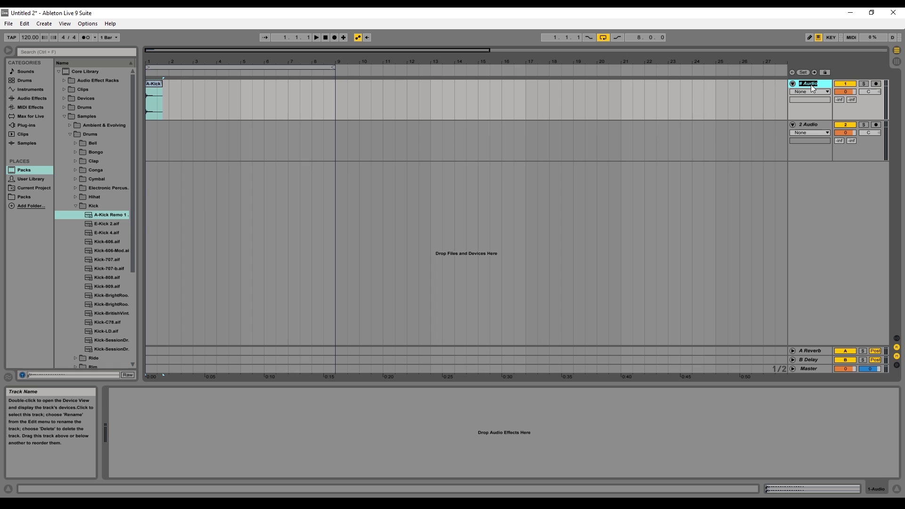
pyautogui.write('Kick')
pyautogui.press('Return')
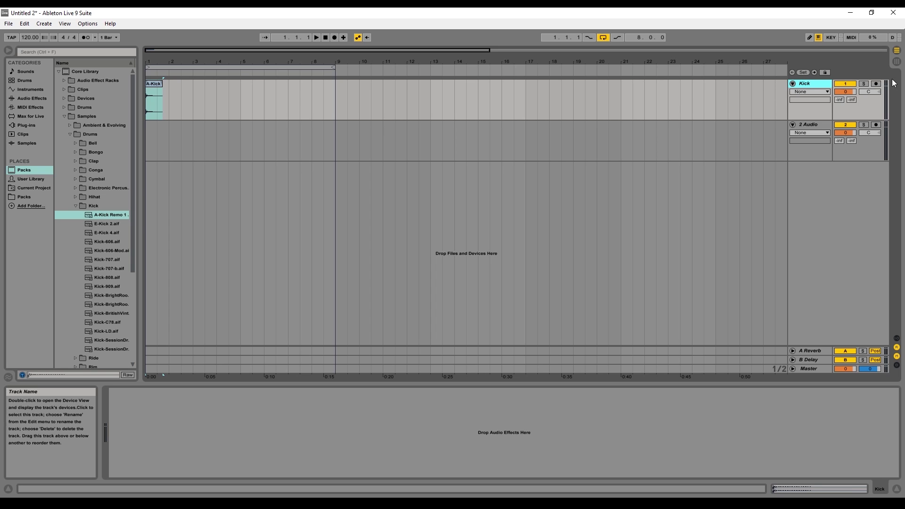
pyautogui.click(159, 89)
pyautogui.press('space')
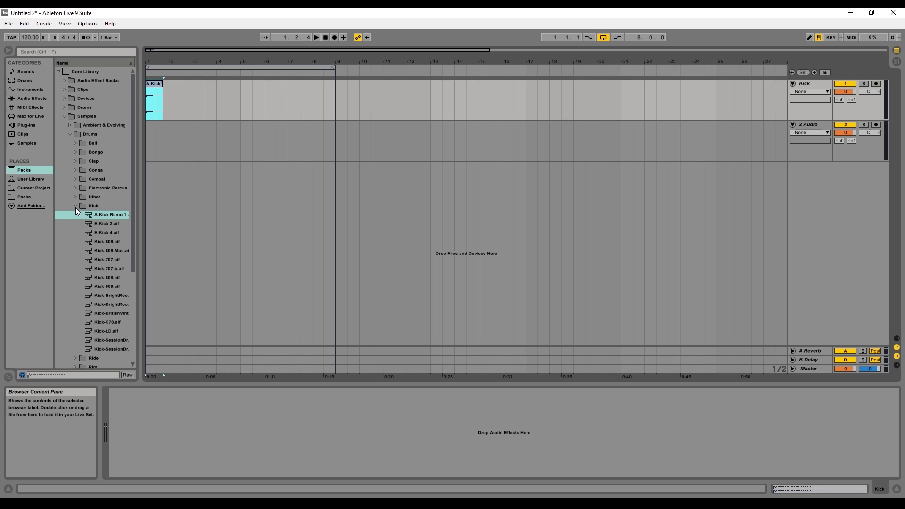
# - Preview samples in the Bell folder and place the Bells-Cowbell sample at bar 2 of the 2 Audio track
pyautogui.click(77, 144)
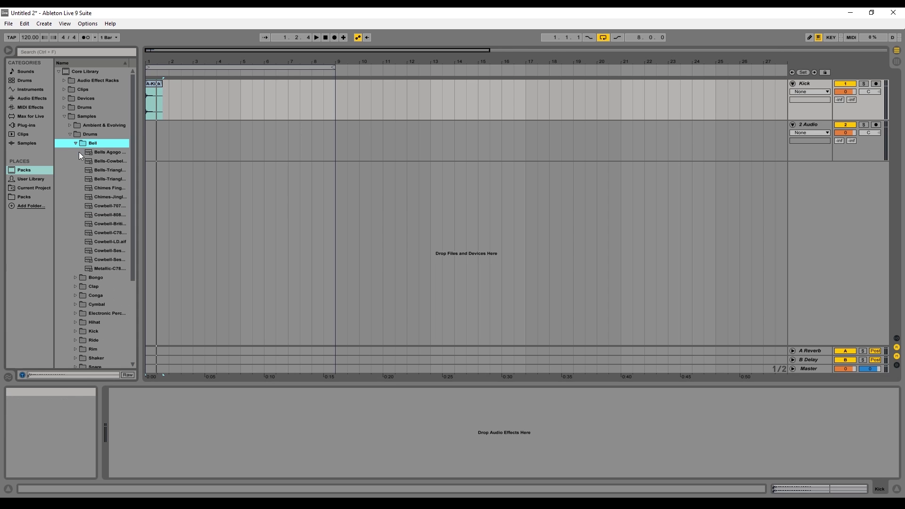
pyautogui.click(95, 155)
pyautogui.click(94, 161)
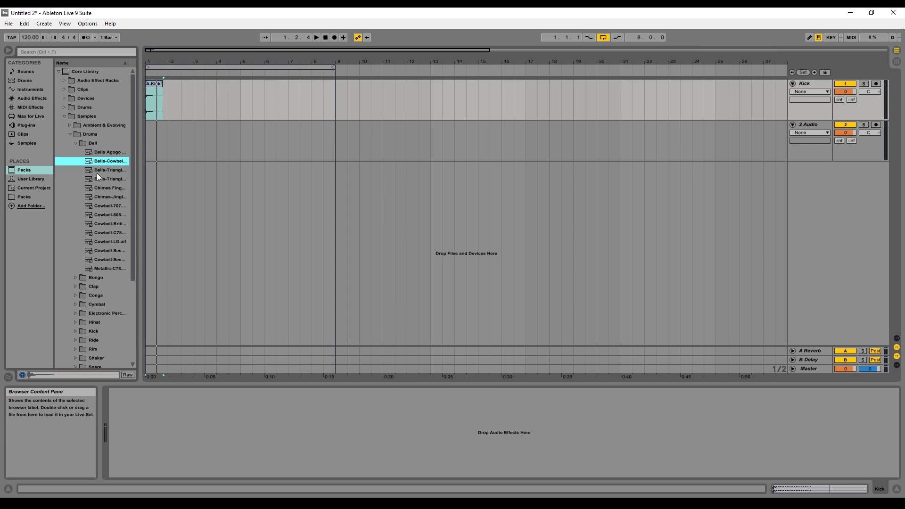
pyautogui.moveTo(103, 163); pyautogui.dragTo(170, 132)
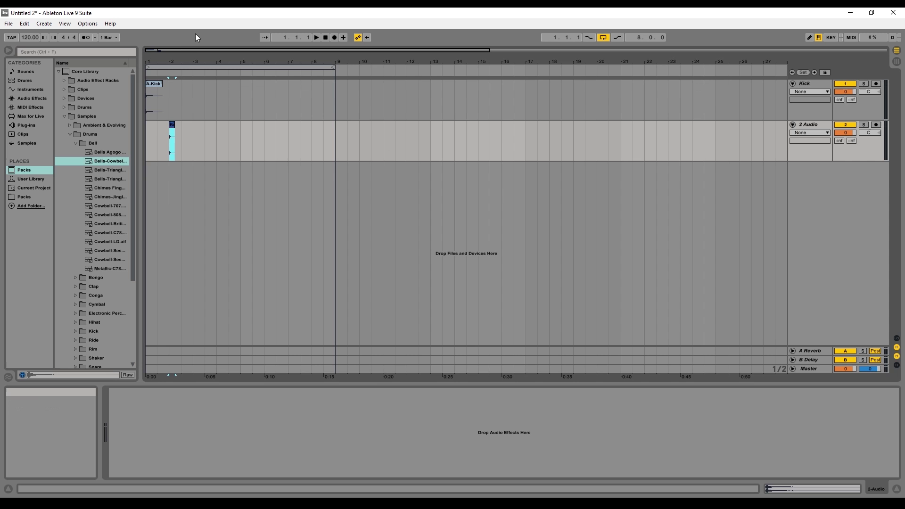
# - Repeat the kick clip at bars 3, 5 and 7 and the cowbell clip at bars 4, 6 and 8
pyautogui.moveTo(187, 51); pyautogui.dragTo(185, 78)
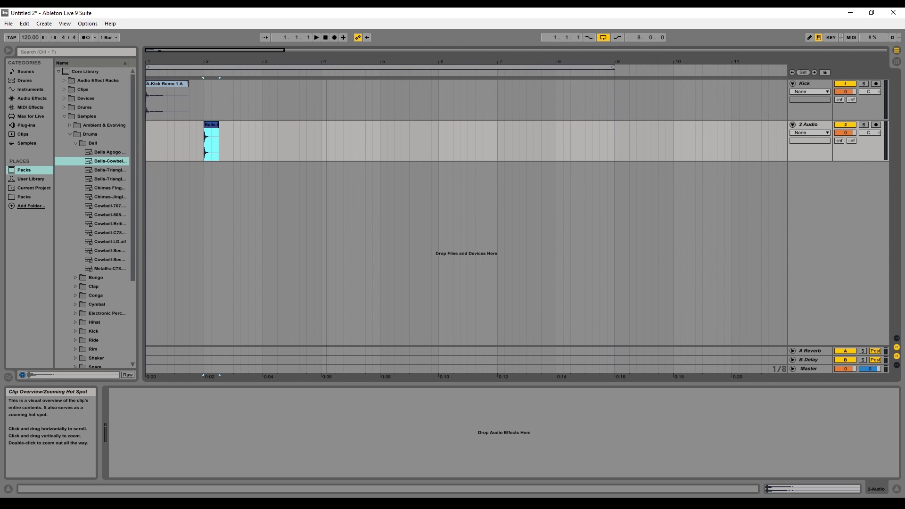
pyautogui.moveTo(261, 132); pyautogui.dragTo(503, 95)
# - Play the kick and cowbell pattern from the start, briefly turning the metronome on, and stop playback
pyautogui.click(324, 38)
pyautogui.click(316, 37)
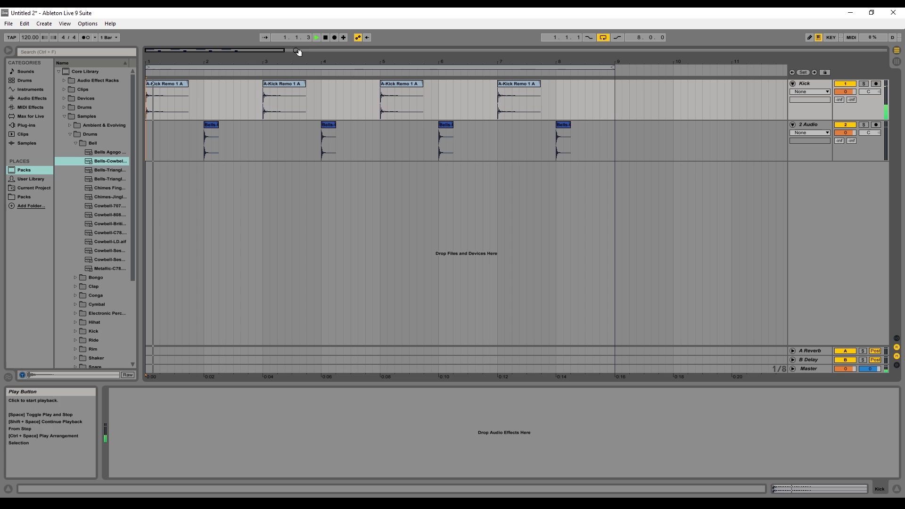
pyautogui.moveTo(243, 51); pyautogui.dragTo(145, 58)
pyautogui.click(85, 38)
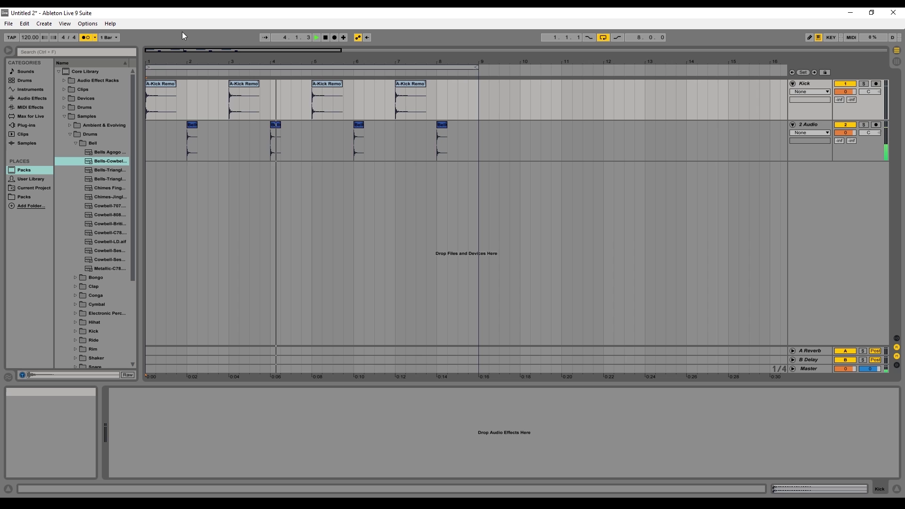
pyautogui.click(85, 39)
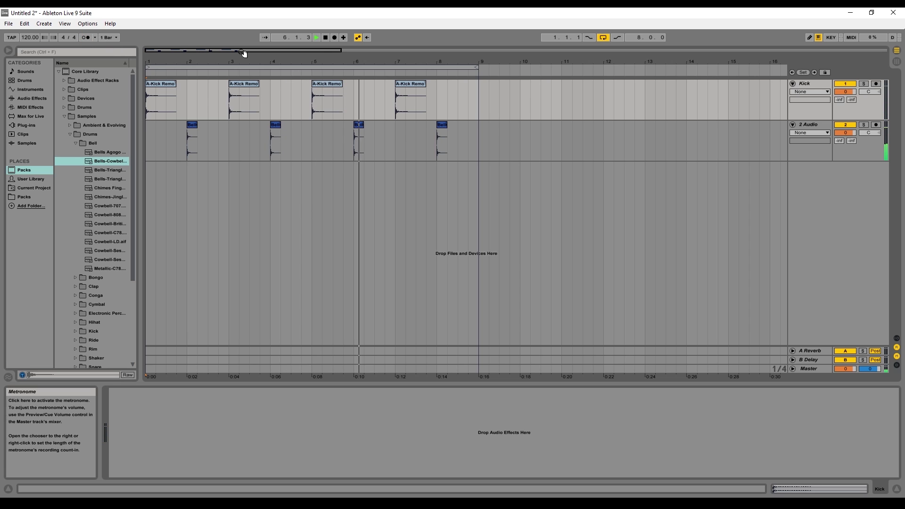
pyautogui.click(325, 37)
# - Preview the half-open hi-hat samples in the Hihat folder of the Drums samples
pyautogui.click(75, 143)
pyautogui.click(75, 197)
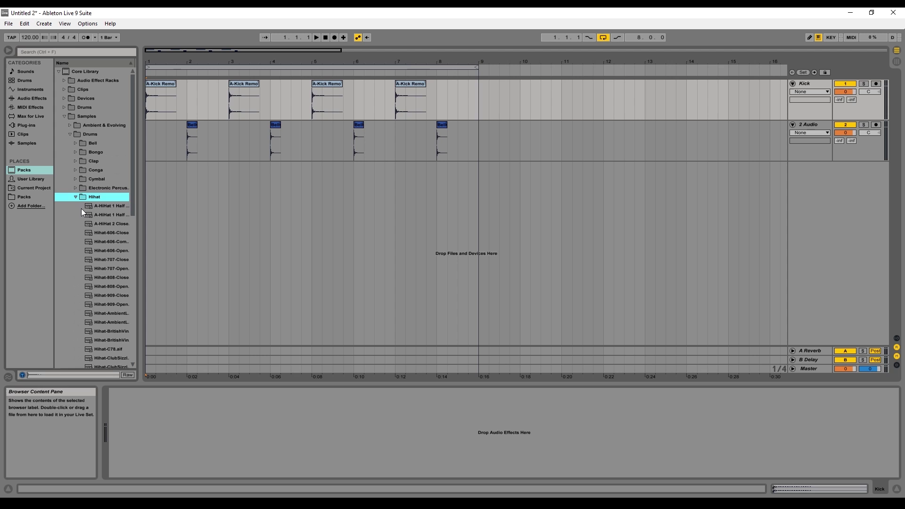
pyautogui.click(98, 208)
pyautogui.click(97, 216)
pyautogui.click(104, 207)
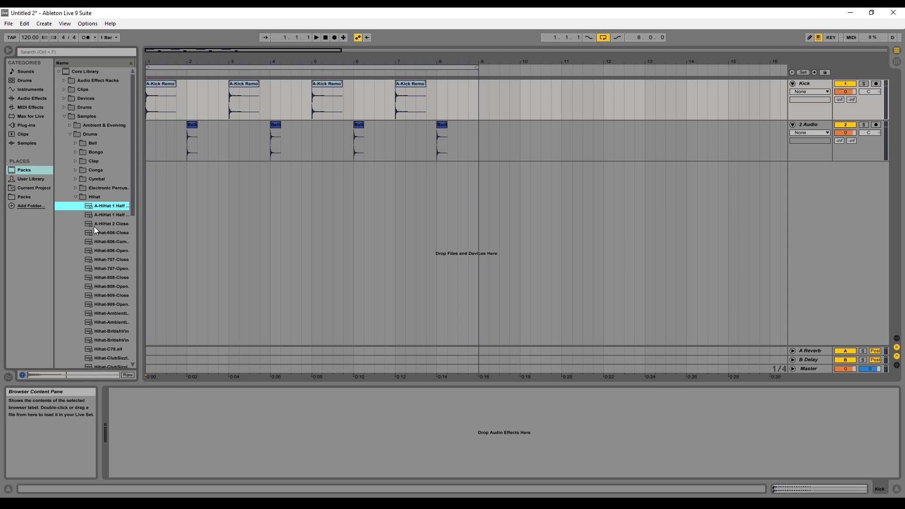
pyautogui.click(95, 230)
pyautogui.click(106, 198)
pyautogui.click(100, 207)
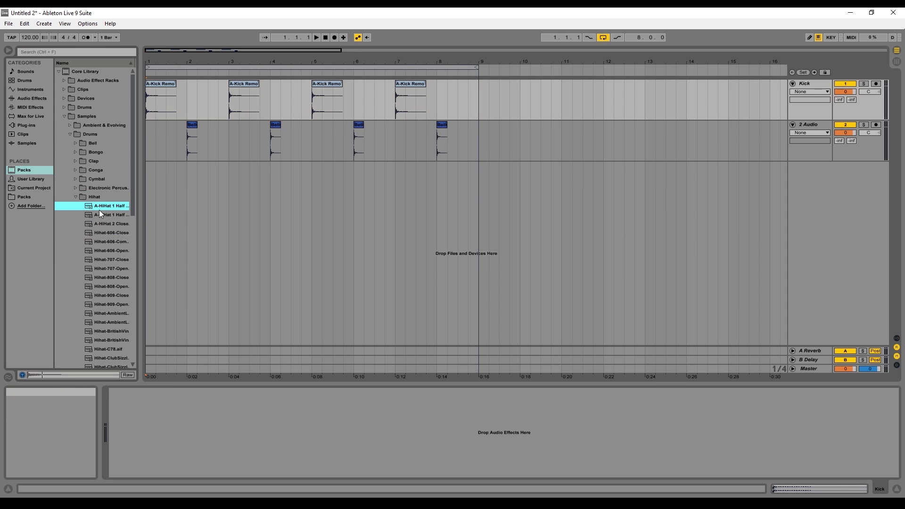
# - Insert a third audio track and place the A-HiHat 1 Half Open A sample on it
pyautogui.moveTo(98, 208); pyautogui.dragTo(810, 185)
pyautogui.rightClick(811, 177)
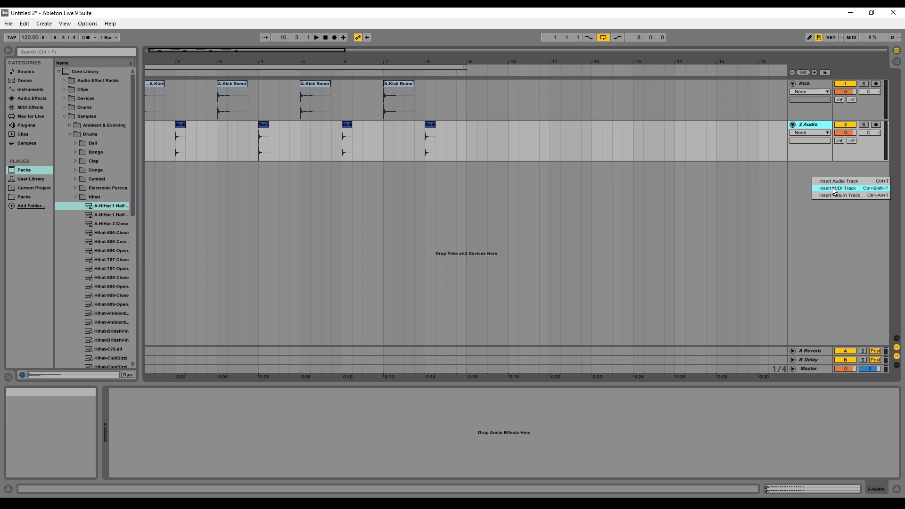
pyautogui.click(838, 181)
pyautogui.moveTo(106, 206); pyautogui.dragTo(167, 184)
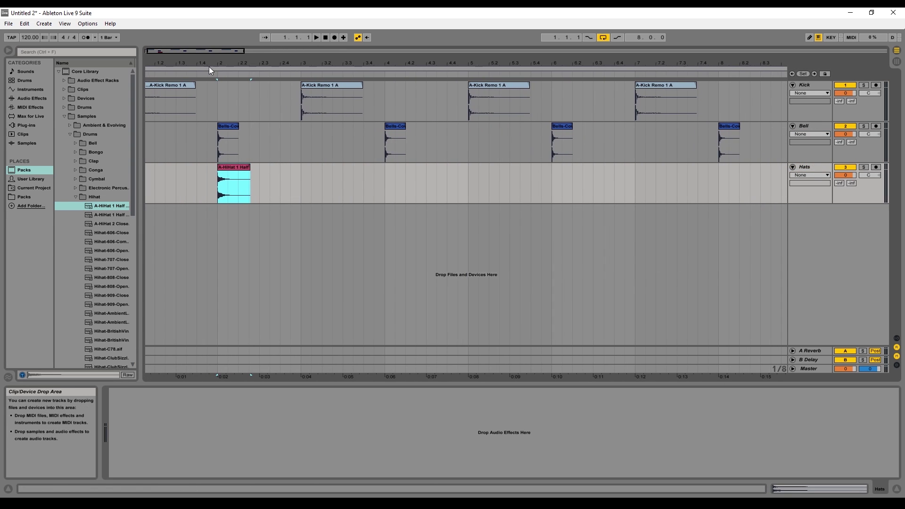
# - Move the hi-hat clip to beat 2 of bar 1 and repeat it every two beats across the eight bars
pyautogui.moveTo(221, 168); pyautogui.dragTo(180, 167)
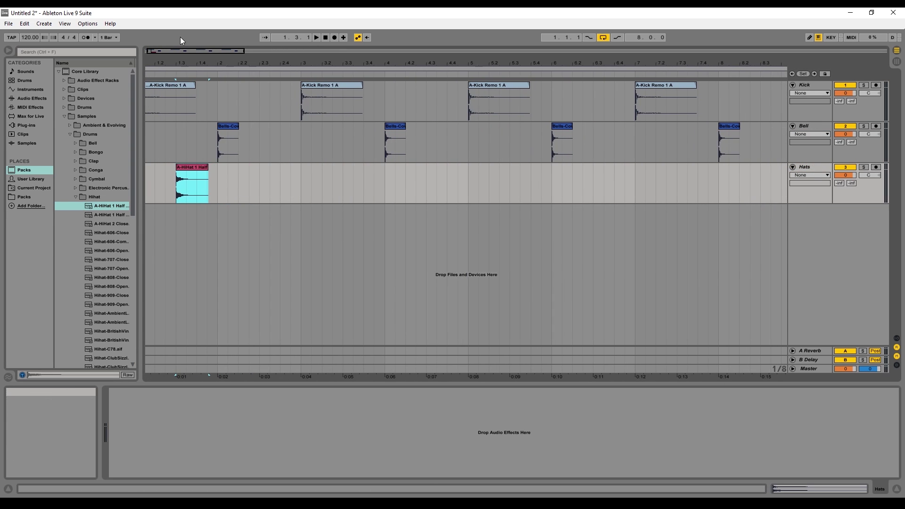
pyautogui.moveTo(180, 50); pyautogui.dragTo(180, 50)
pyautogui.moveTo(200, 169); pyautogui.dragTo(179, 168)
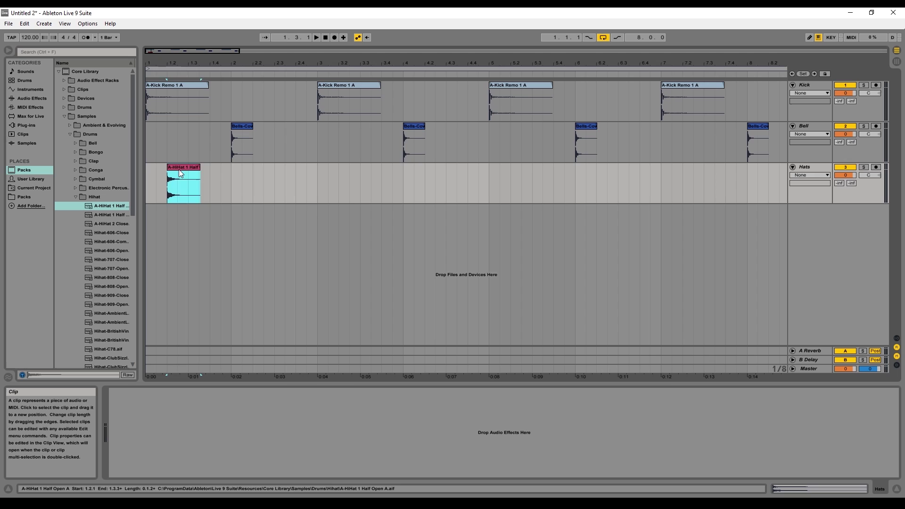
pyautogui.hotkey('ctrl', 'd')
pyautogui.click(251, 172)
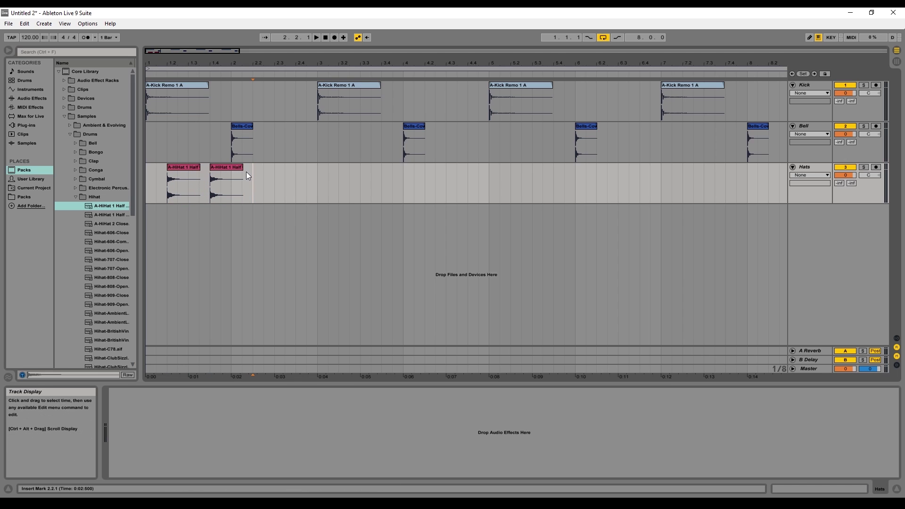
pyautogui.click(169, 171)
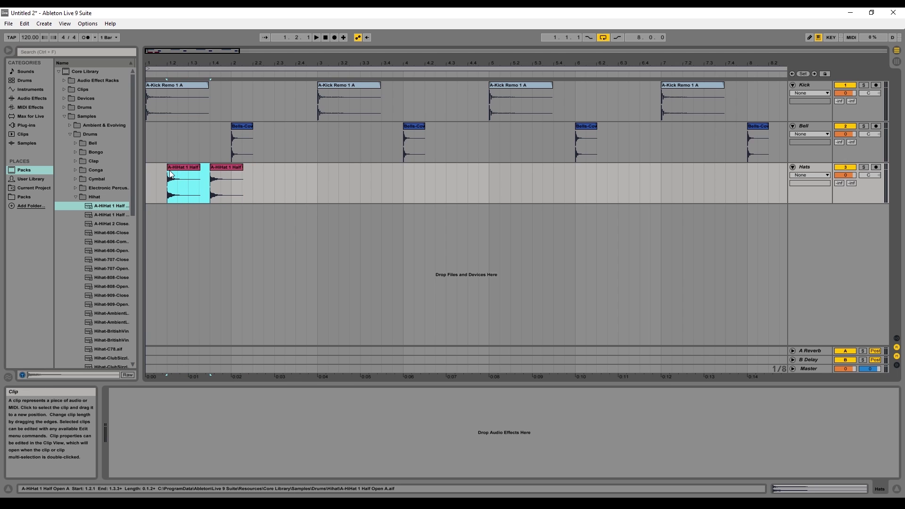
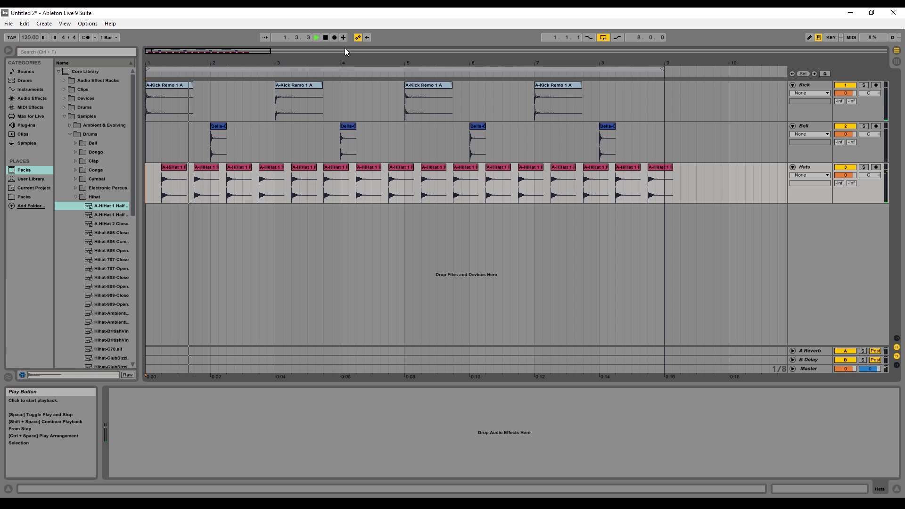
# - Lower the Hats track volume to -5.6 and the Bell track volume to -1.7
pyautogui.moveTo(846, 176); pyautogui.dragTo(845, 183)
pyautogui.click(845, 134)
pyautogui.moveTo(846, 134); pyautogui.dragTo(846, 135)
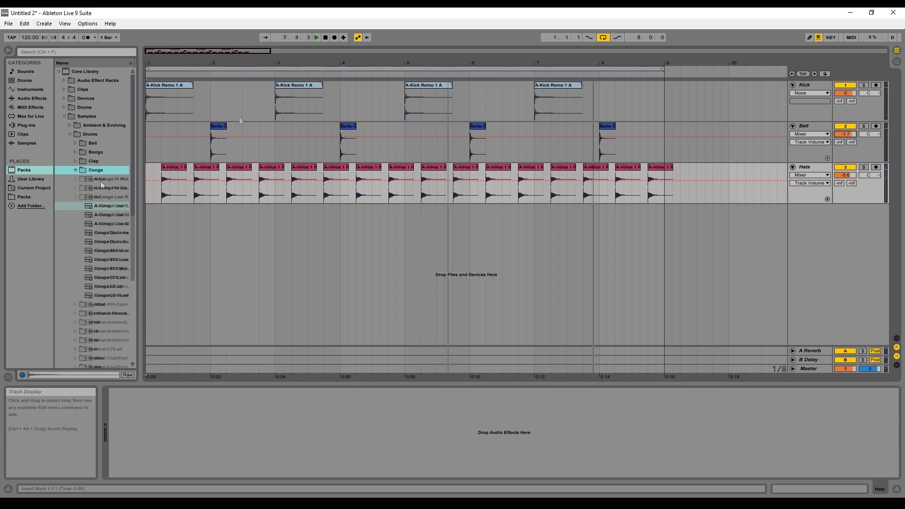
# - Preview the low, open and high conga samples in the Conga folder
pyautogui.click(103, 182)
pyautogui.click(107, 206)
pyautogui.click(108, 234)
pyautogui.click(108, 244)
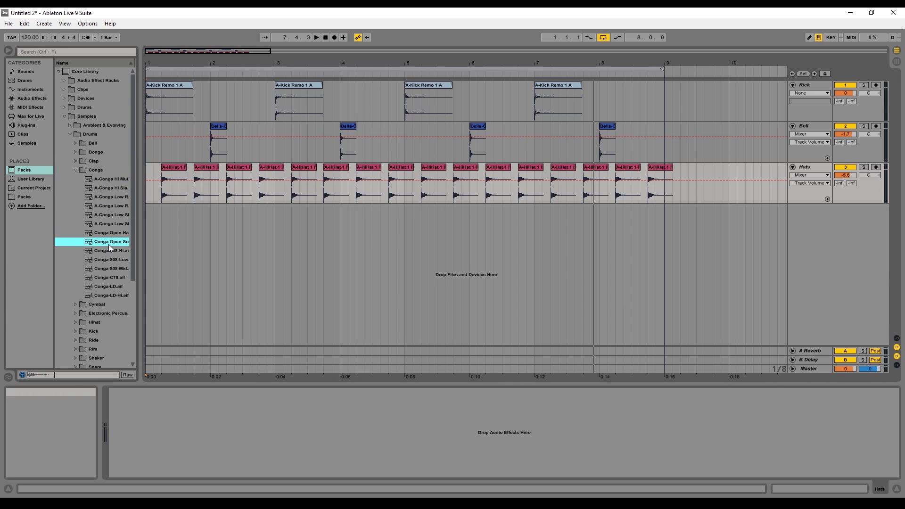
pyautogui.click(116, 206)
pyautogui.click(115, 232)
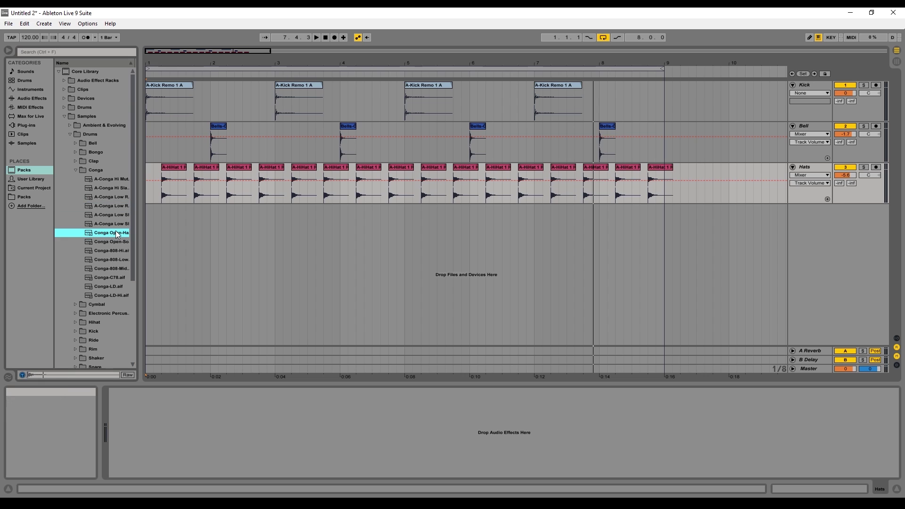
pyautogui.click(114, 186)
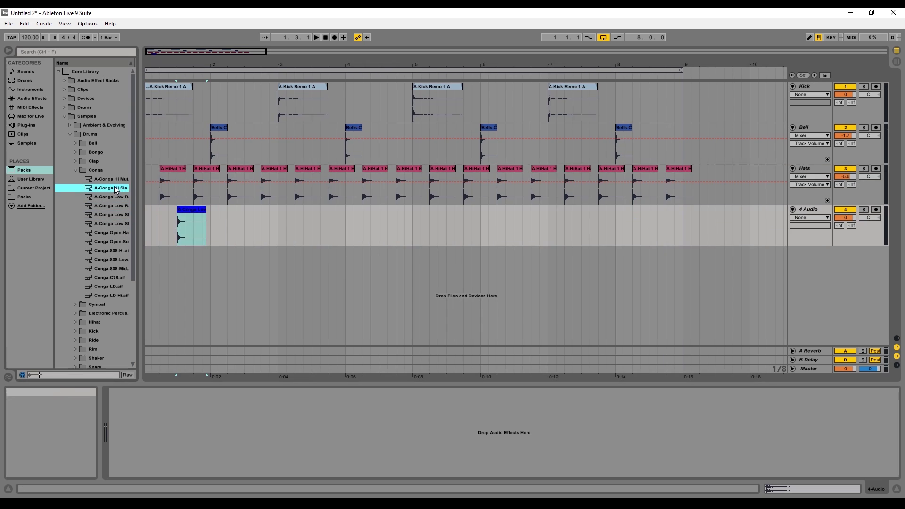
# - Build a fill of two high conga hits and one A-Conga Low hit on the 4 Audio track, repeated in bars 2, 4, 6 and 8
pyautogui.click(188, 209)
pyautogui.moveTo(114, 197); pyautogui.dragTo(205, 209)
pyautogui.moveTo(245, 209); pyautogui.dragTo(236, 209)
pyautogui.moveTo(303, 226); pyautogui.dragTo(239, 209)
pyautogui.moveTo(292, 209); pyautogui.dragTo(275, 209)
pyautogui.click(294, 222)
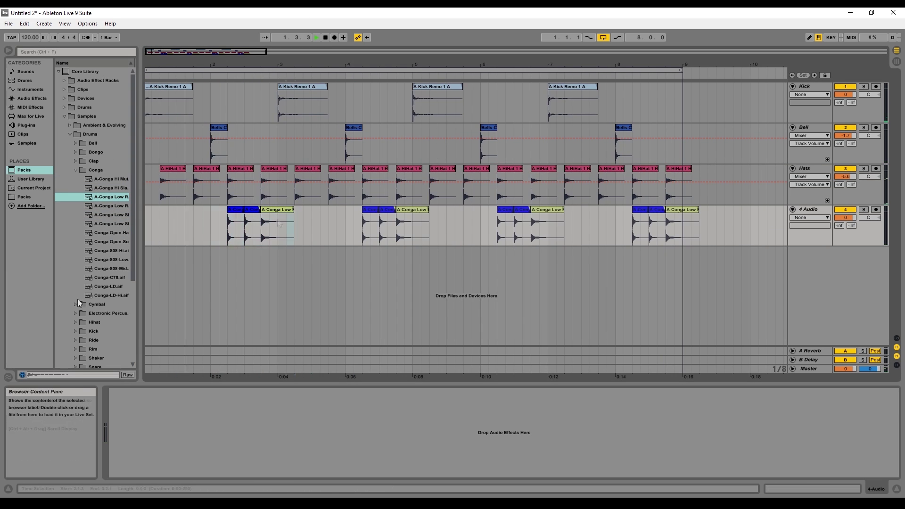
pyautogui.click(76, 169)
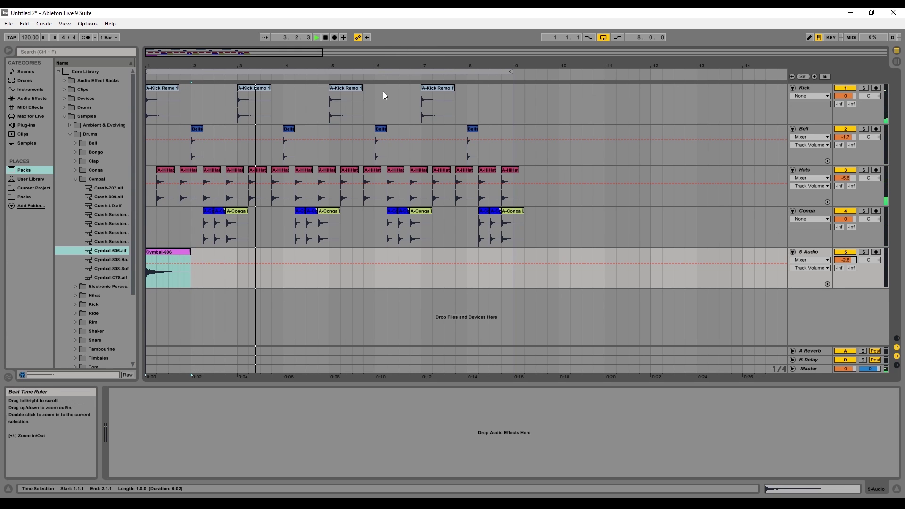
# - Group the five tracks from Kick to 5 Audio and name the group Drums
pyautogui.click(819, 88)
pyautogui.keyDown('shift'); pyautogui.click(804, 251); pyautogui.keyUp('shift')
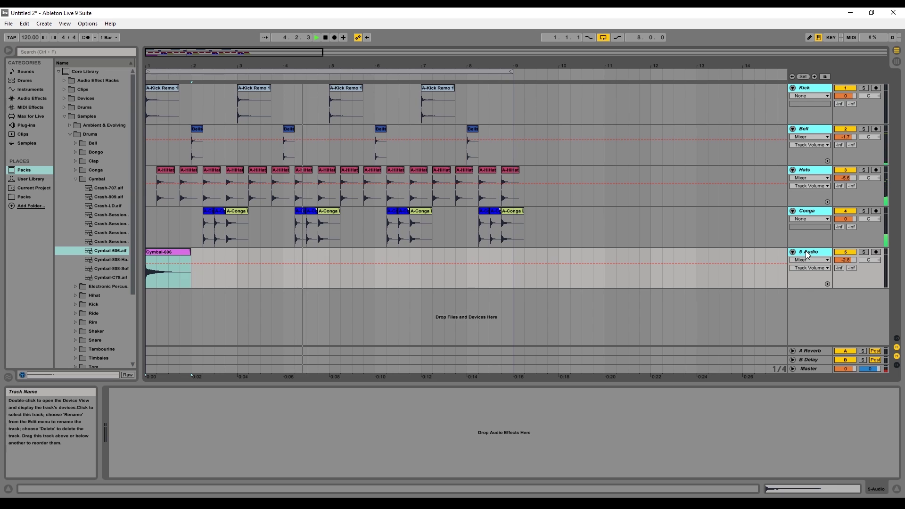
pyautogui.hotkey('ctrl', 'g')
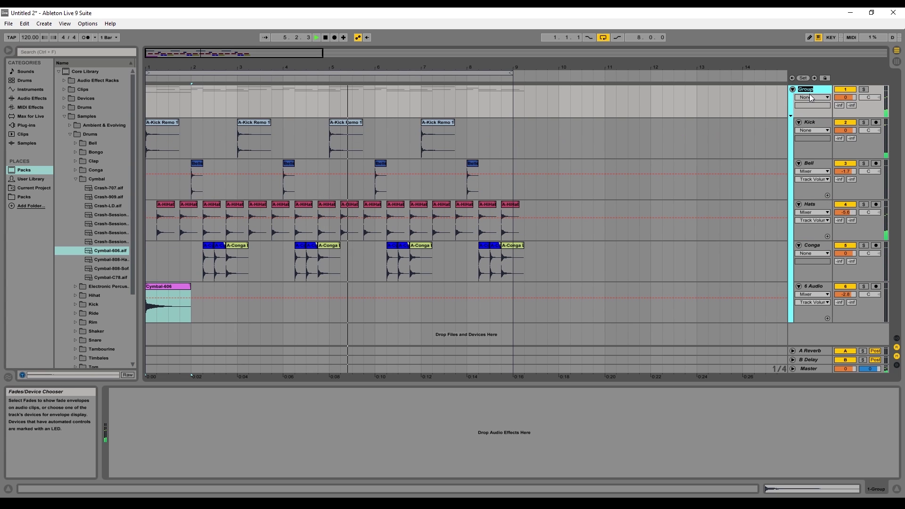
pyautogui.write('Drums')
pyautogui.press('Return')
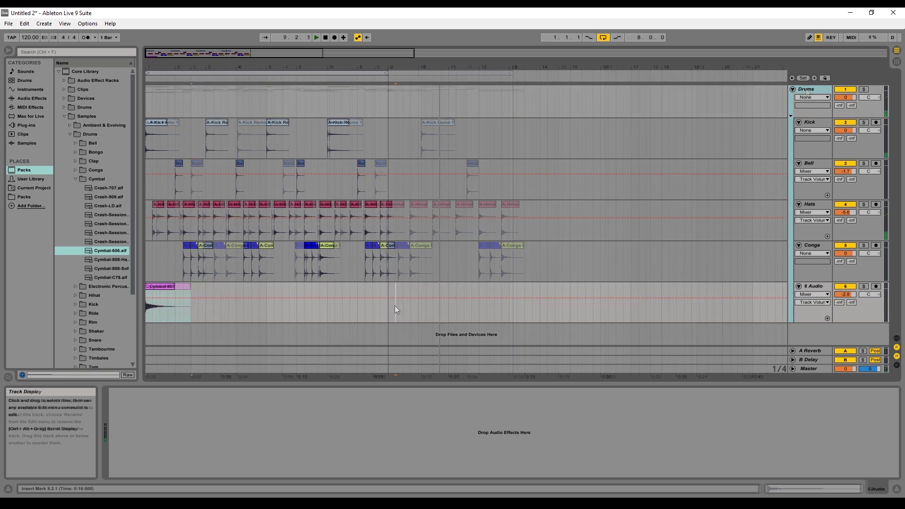
# - Copy the eight-bar drum pattern to bar 9 and move the loop region to bars 9 through 16
pyautogui.moveTo(394, 305); pyautogui.dragTo(414, 126)
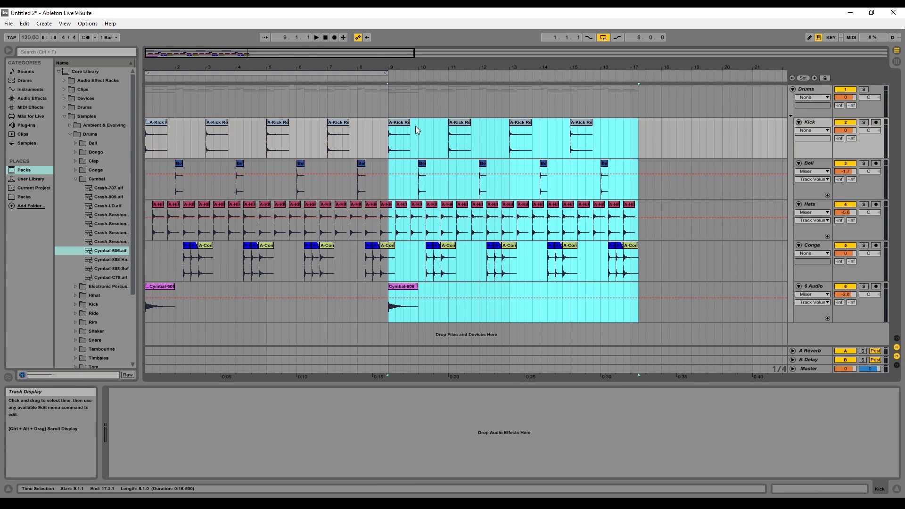
pyautogui.click(433, 115)
pyautogui.moveTo(283, 73); pyautogui.dragTo(525, 79)
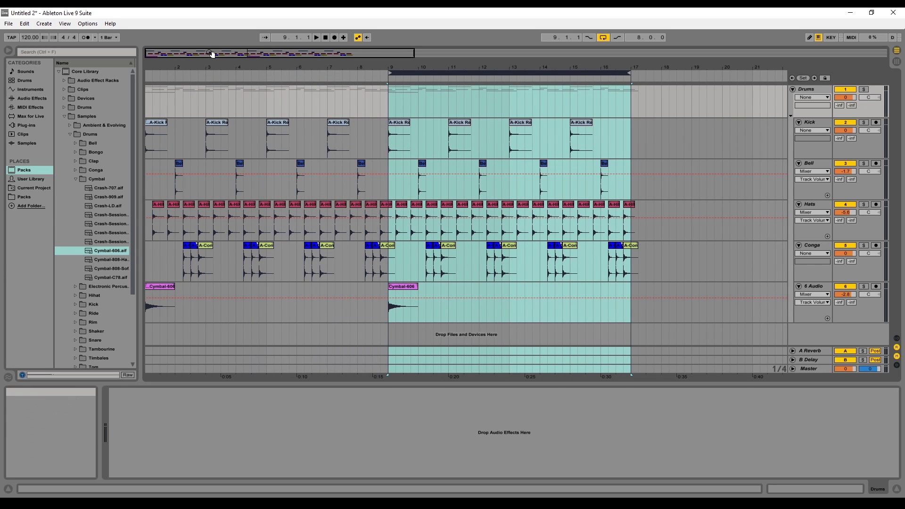
# - Save the set as Ambience03 and remove every second hi-hat clip from bar 9 onward
pyautogui.click(9, 23)
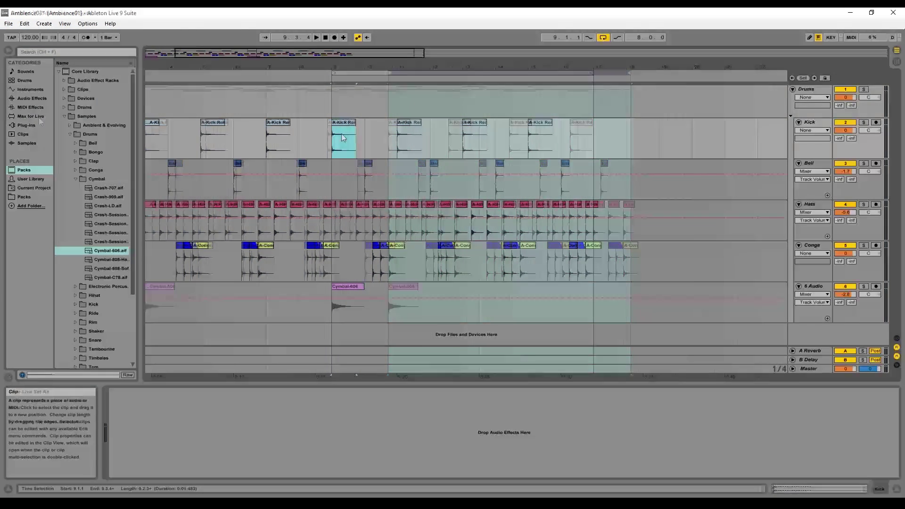
pyautogui.click(346, 222)
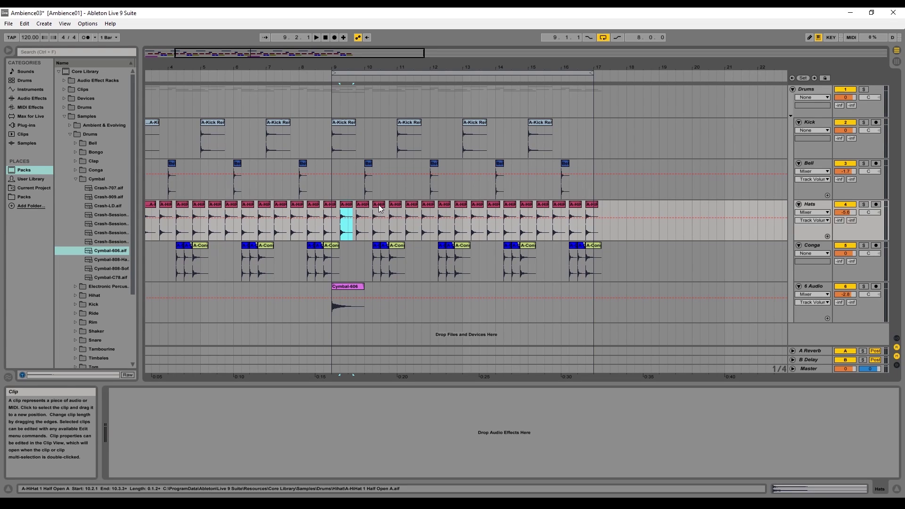
pyautogui.moveTo(379, 209); pyautogui.dragTo(574, 208)
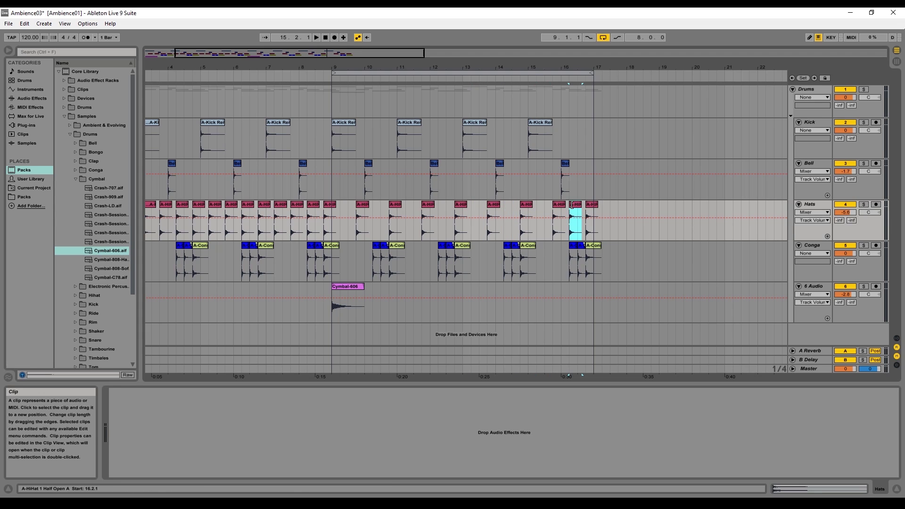
# - Play the section from bar 9 and add two short kick hits on beat 4 of bar 9
pyautogui.click(331, 106)
pyautogui.press('space')
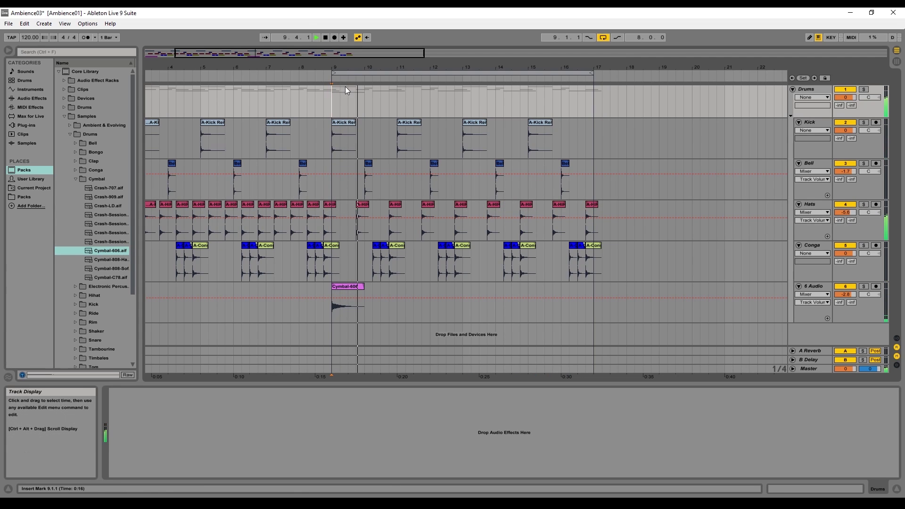
pyautogui.click(344, 122)
pyautogui.hotkey('ctrl', 'd')
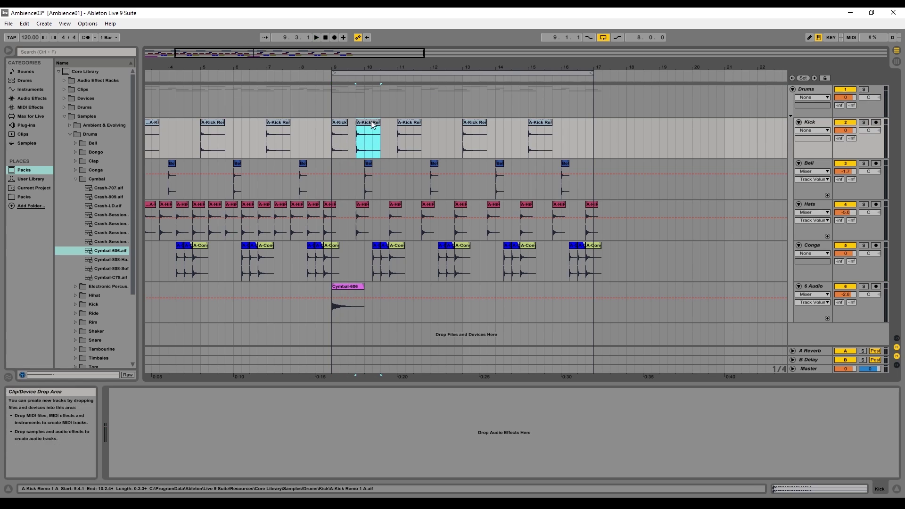
pyautogui.moveTo(362, 67); pyautogui.dragTo(311, 77)
pyautogui.moveTo(302, 123); pyautogui.dragTo(310, 123)
pyautogui.click(269, 123)
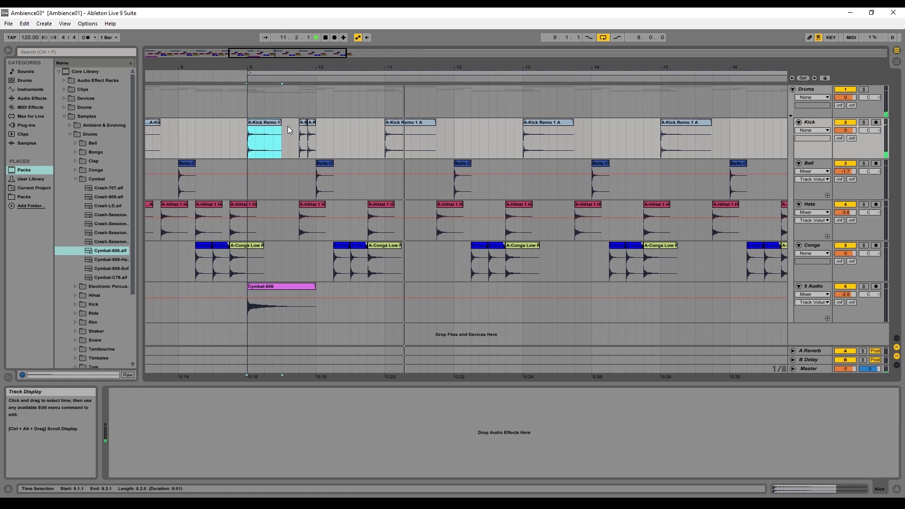
pyautogui.moveTo(281, 123); pyautogui.dragTo(298, 122)
pyautogui.moveTo(315, 136); pyautogui.dragTo(299, 136)
pyautogui.press('space')
# - Copy the two short kick hits to beat 4 of bar 11 and add a kick on beat 3 of bar 12
pyautogui.keyDown('ctrl'); pyautogui.moveTo(304, 123); pyautogui.dragTo(513, 122); pyautogui.keyUp('ctrl')
pyautogui.click(405, 123)
pyautogui.click(448, 136)
pyautogui.hotkey('ctrl', 'v')
pyautogui.click(546, 122)
# - Tighten the bar 12 conga hits to half a beat apart, add the Conga-LD sample on beat 3, and play the fill
pyautogui.moveTo(499, 245); pyautogui.dragTo(490, 286)
pyautogui.click(75, 152)
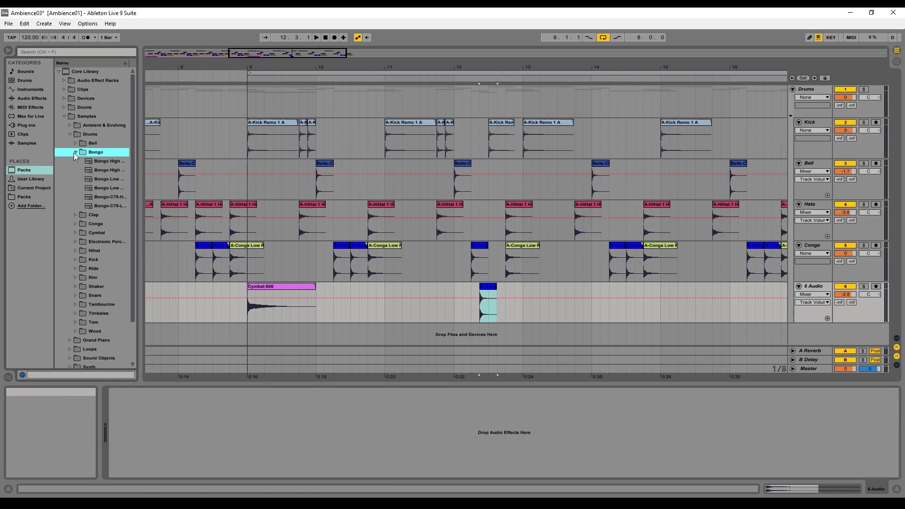
pyautogui.click(75, 241)
pyautogui.moveTo(107, 286); pyautogui.dragTo(493, 245)
pyautogui.click(468, 244)
pyautogui.press('space')
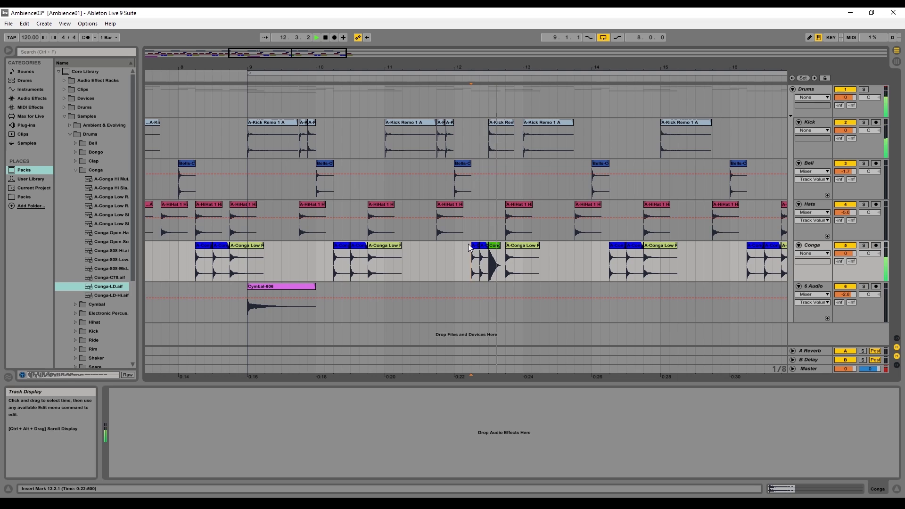
pyautogui.press('space')
# - Move the Conga-LD fill and the extra beat 3 kick from bar 12 to bar 10
pyautogui.click(410, 122)
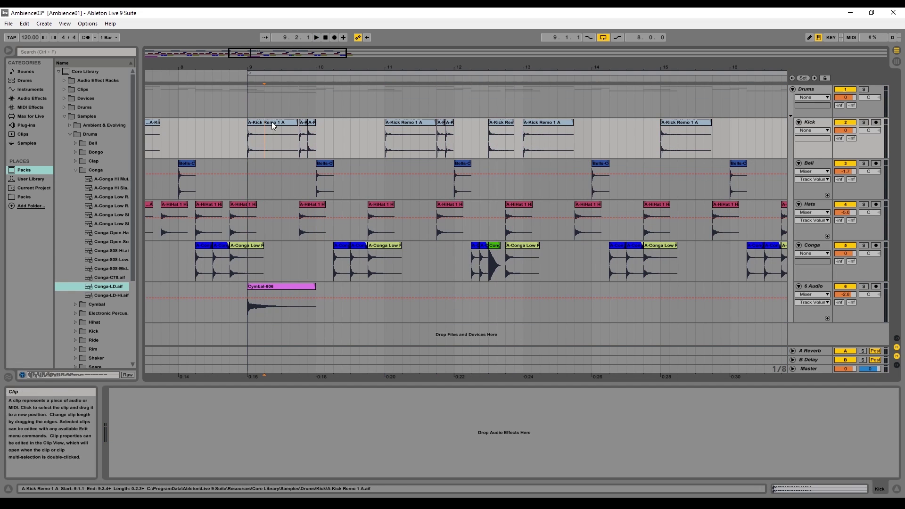
pyautogui.moveTo(494, 246); pyautogui.dragTo(359, 246)
pyautogui.click(365, 246)
pyautogui.press('Delete')
pyautogui.click(357, 245)
pyautogui.moveTo(500, 123); pyautogui.dragTo(299, 136)
pyautogui.click(508, 122)
pyautogui.press('Delete')
# - Play the section from bar 9 and copy its kick and conga variation to bars 13 and 14
pyautogui.click(272, 122)
pyautogui.press('space')
pyautogui.click(494, 245)
pyautogui.press('Delete')
pyautogui.press('space')
pyautogui.click(608, 261)
pyautogui.hotkey('ctrl', 'v')
pyautogui.hotkey('ctrl', 'c')
pyautogui.click(574, 136)
pyautogui.hotkey('ctrl', 'v')
pyautogui.click(274, 123)
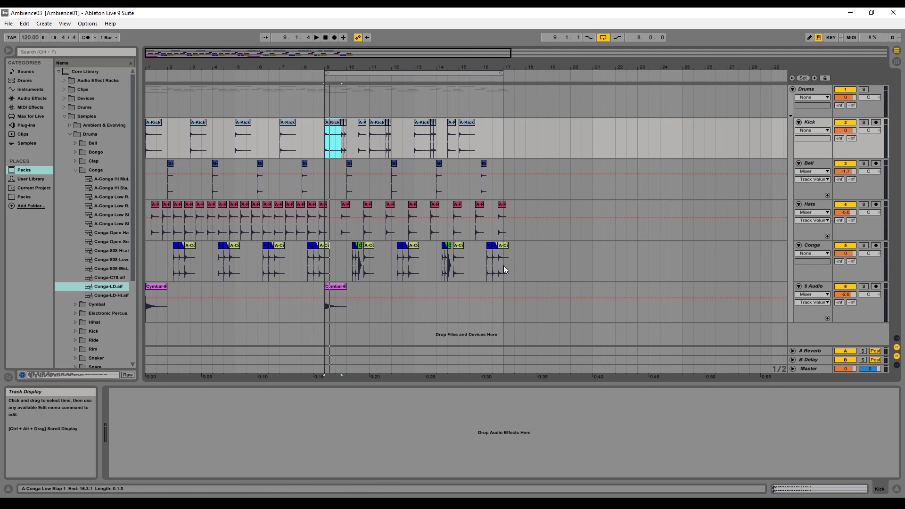
# - Copy the original eight-bar drum pattern of all five tracks to bar 17
pyautogui.click(505, 305)
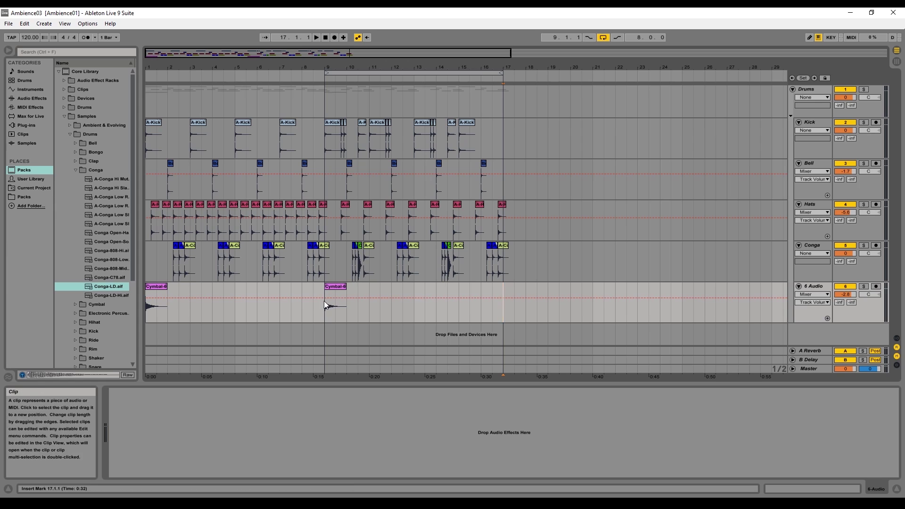
pyautogui.moveTo(323, 300); pyautogui.dragTo(516, 150)
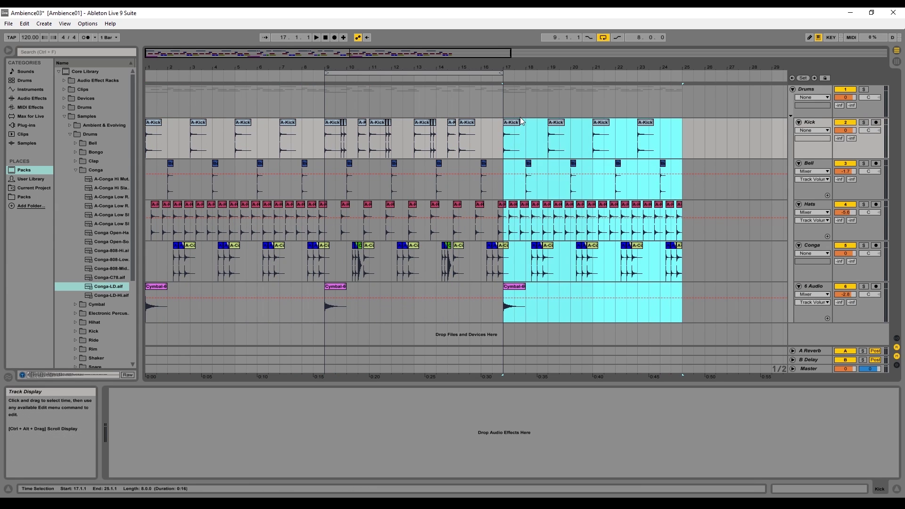
pyautogui.click(511, 101)
pyautogui.click(511, 122)
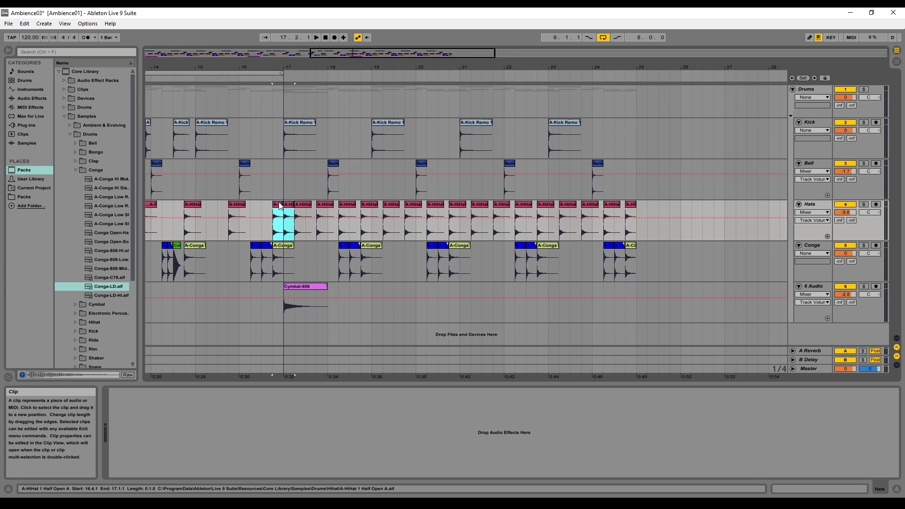
# - Duplicate the two-beat hi-hat selection through bar 24 so a hi-hat falls on every beat of the third section
pyautogui.hotkey('ctrl', 'd')
pyautogui.hotkey('ctrl', 'd')
pyautogui.hotkey('ctrl', 'd')
pyautogui.hotkey('ctrl', 'd')
pyautogui.hotkey('ctrl', 'd')
pyautogui.hotkey('ctrl', 'd')
pyautogui.hotkey('ctrl', 'd')
pyautogui.hotkey('ctrl', 'd')
pyautogui.hotkey('ctrl', 'd')
pyautogui.hotkey('ctrl', 'd')
pyautogui.hotkey('ctrl', 'd')
pyautogui.hotkey('ctrl', 'd')
pyautogui.hotkey('ctrl', 'd')
pyautogui.hotkey('ctrl', 'd')
pyautogui.hotkey('ctrl', 'd')
pyautogui.hotkey('ctrl', 'd')
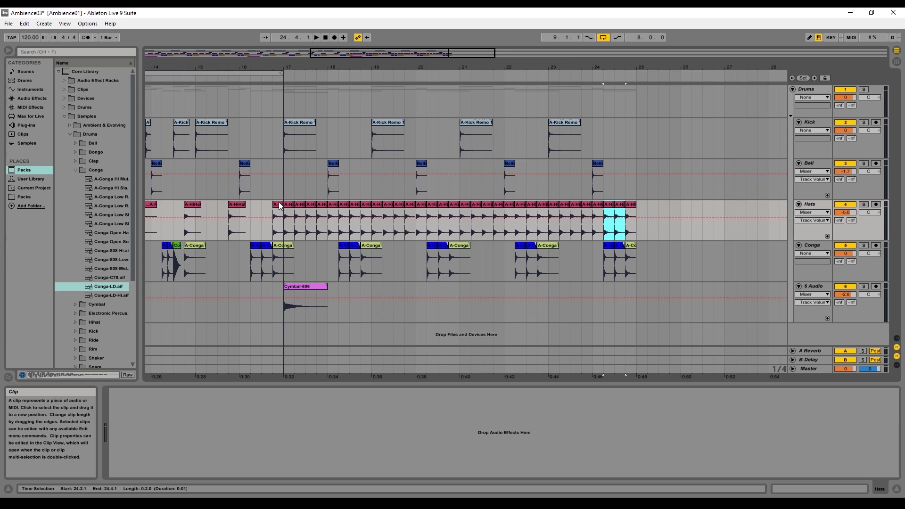
# - Move the eight-bar loop so it starts at bar 17 and play the third section
pyautogui.click(279, 206)
pyautogui.press('space')
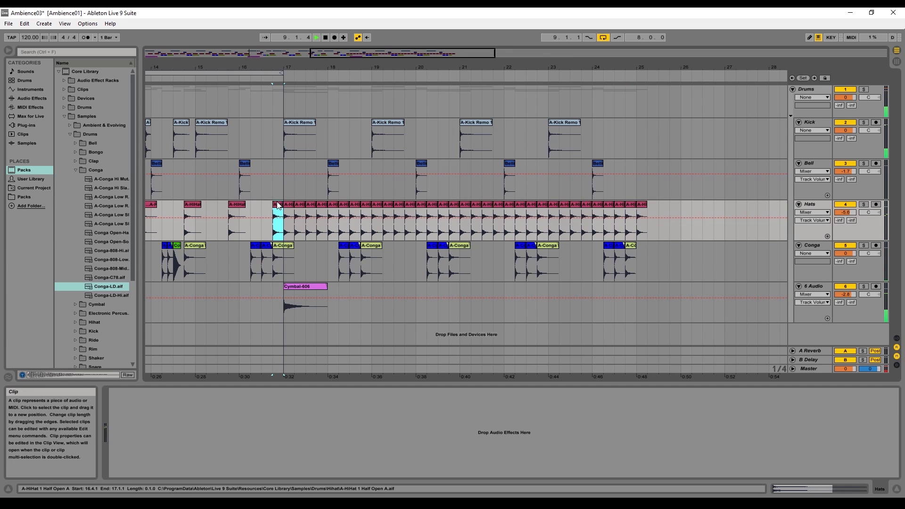
pyautogui.press('space')
pyautogui.moveTo(254, 74); pyautogui.dragTo(607, 80)
pyautogui.press('space')
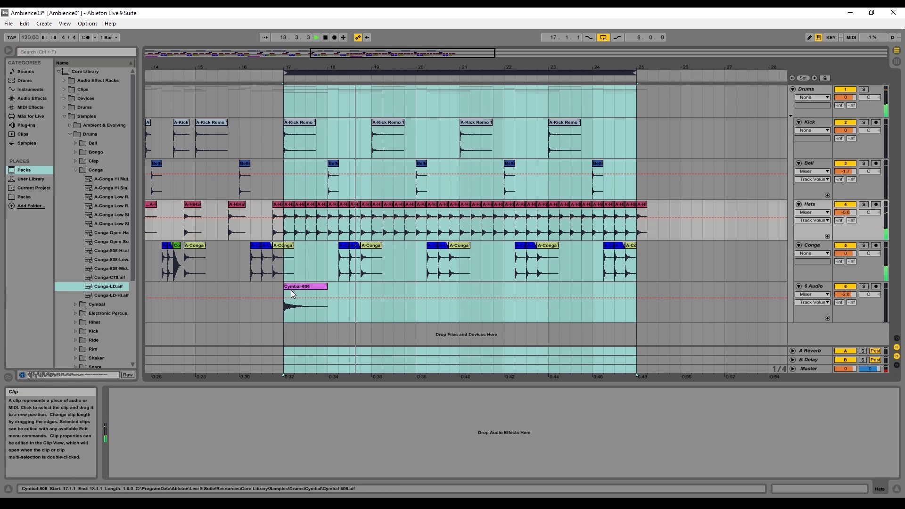
# - Add the Snare-AmbientLoudPunch-Stick-Hit-Hard sample on a new track at beat 3 of bar 17 and play the section
pyautogui.moveTo(111, 304); pyautogui.dragTo(312, 332)
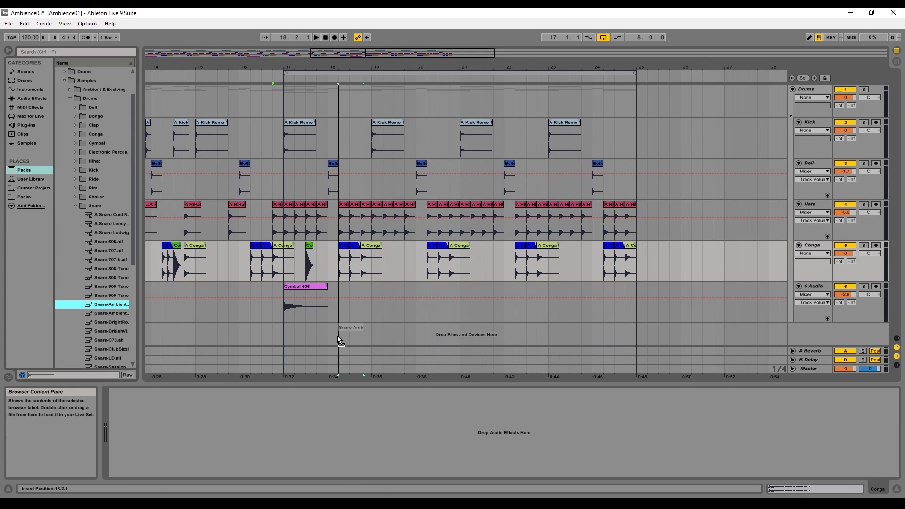
pyautogui.click(283, 235)
pyautogui.press('space')
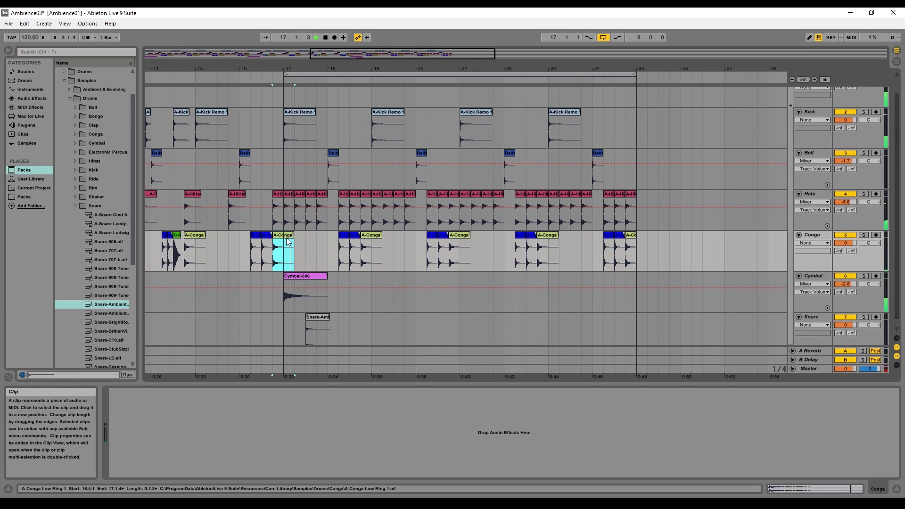
pyautogui.click(310, 194)
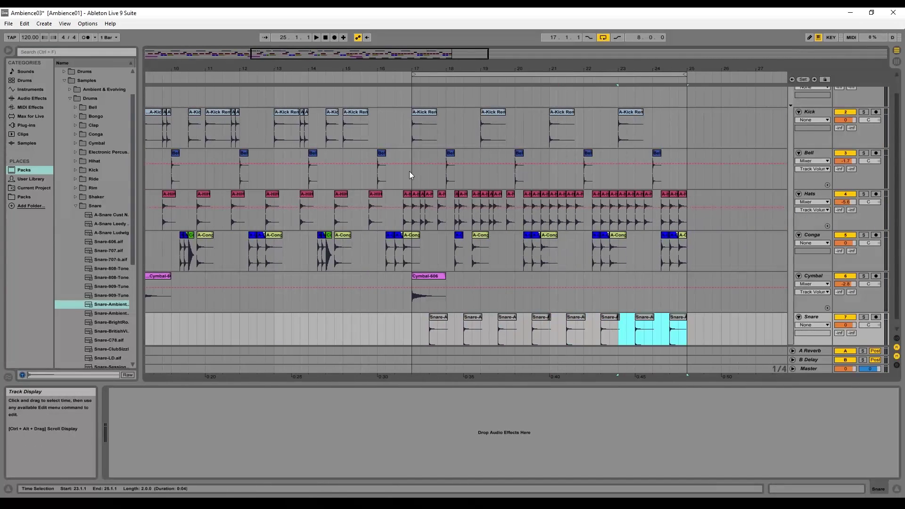
# - Play from bar 17 and copy the hi-hat fill on its first two beats to the start of bar 18
pyautogui.click(413, 166)
pyautogui.press('space')
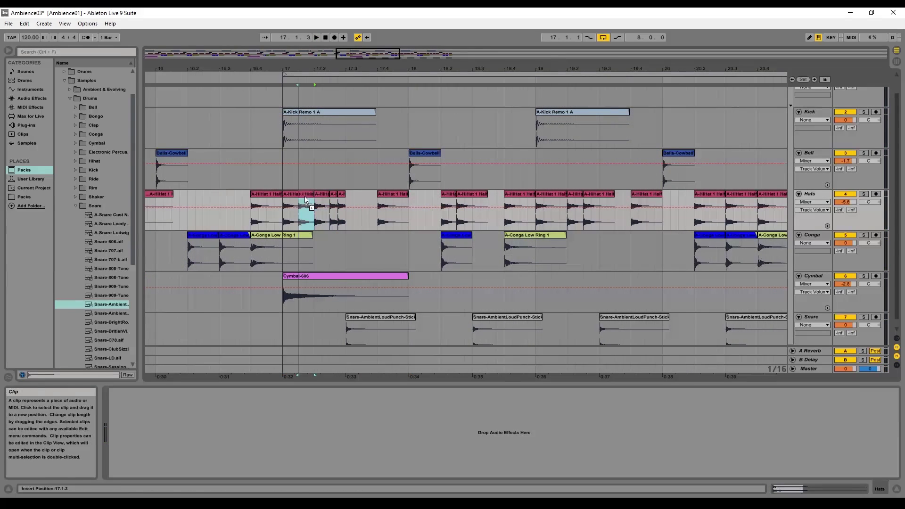
pyautogui.moveTo(282, 212); pyautogui.dragTo(346, 212)
pyautogui.moveTo(295, 194); pyautogui.dragTo(420, 212)
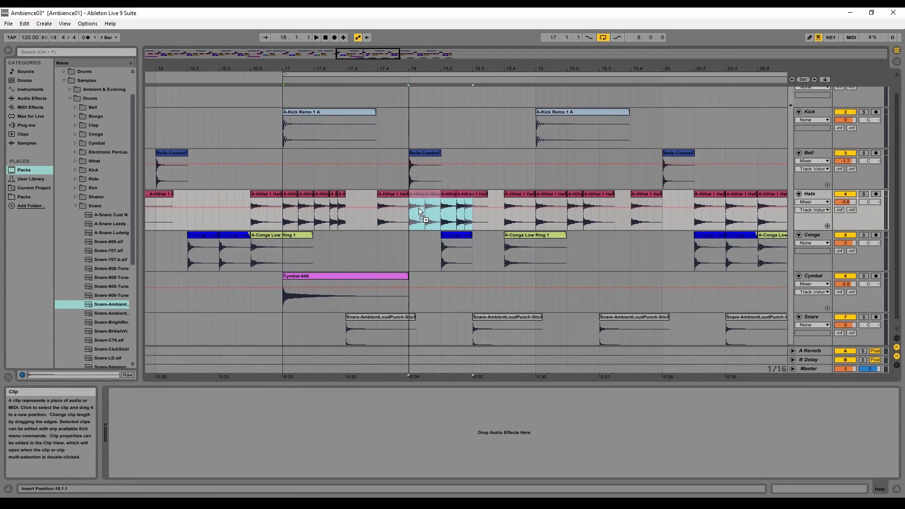
pyautogui.click(468, 194)
pyautogui.press('space')
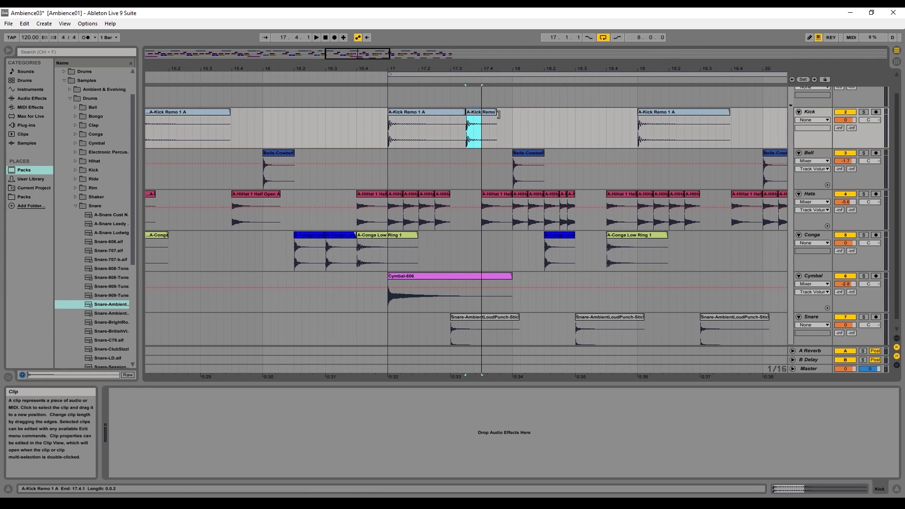
# - Copy the short kick at 17.3.3 to 17.4.3 and play the section from bar 17
pyautogui.moveTo(476, 113); pyautogui.dragTo(507, 117)
pyautogui.click(404, 111)
pyautogui.press('space')
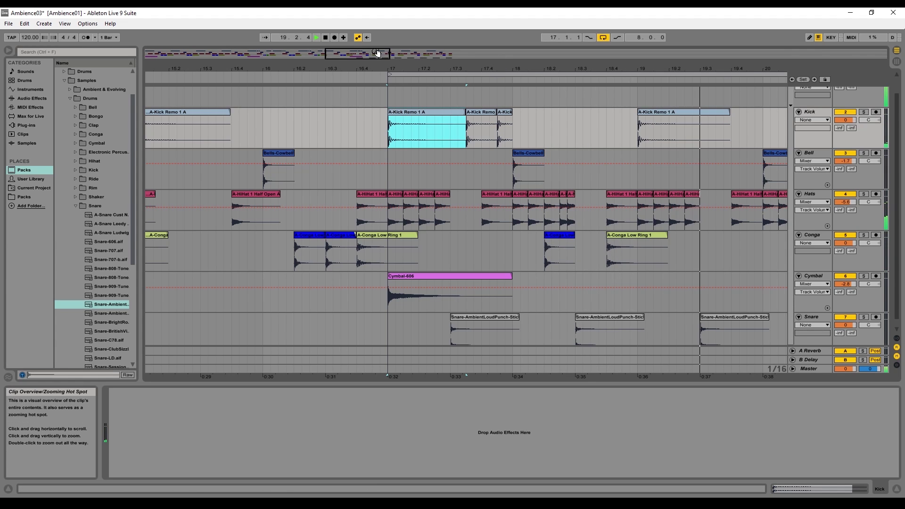
# - Undo the last two edits in the hi-hat track
pyautogui.moveTo(377, 53); pyautogui.dragTo(399, 50)
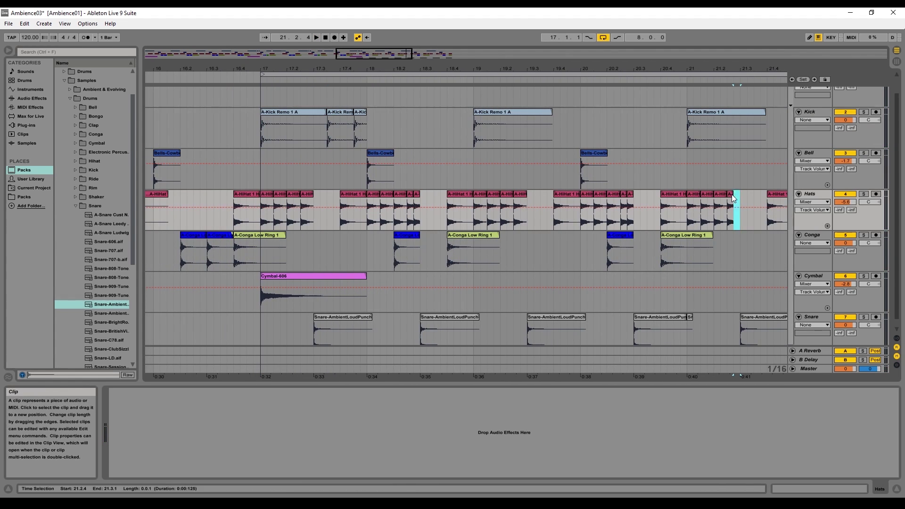
pyautogui.hotkey('ctrl', 'z')
pyautogui.hotkey('ctrl', 'z')
pyautogui.moveTo(411, 53); pyautogui.dragTo(384, 58)
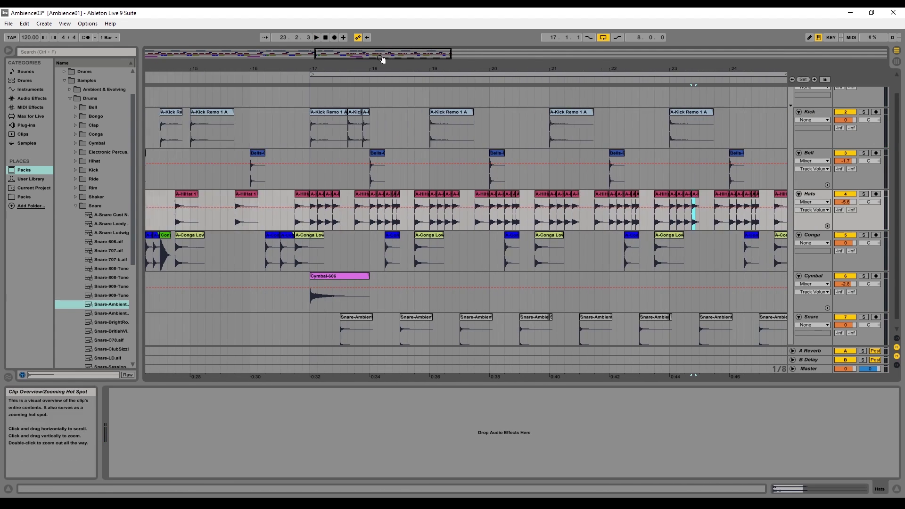
# - Copy the Conga-LD hit from bar 14 to beat 3 of bar 18 and play the section from bar 17
pyautogui.click(167, 111)
pyautogui.moveTo(165, 235); pyautogui.dragTo(404, 235)
pyautogui.click(314, 112)
pyautogui.press('space')
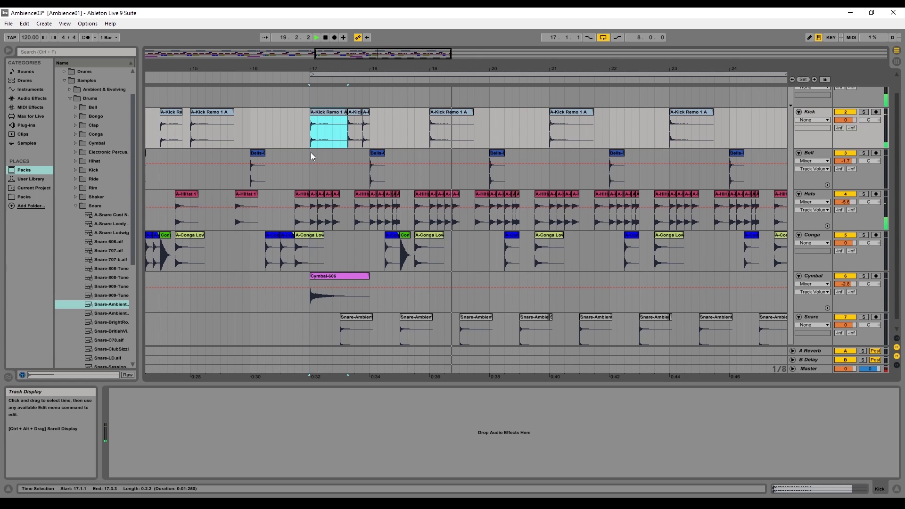
# - Insert the A-Conga Hi Slap 1 sample at 18.2.3, shorten it to end at 18.3.1, and play the fill
pyautogui.click(394, 234)
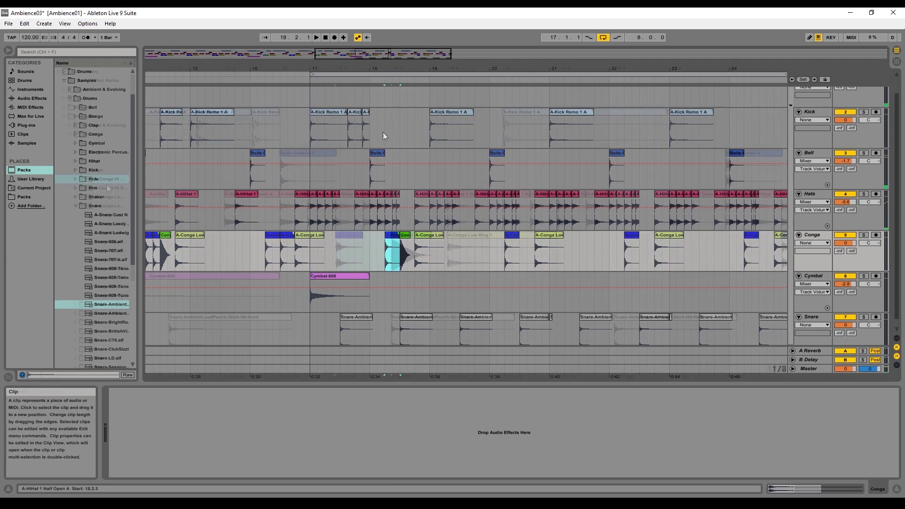
pyautogui.moveTo(109, 187); pyautogui.dragTo(364, 245)
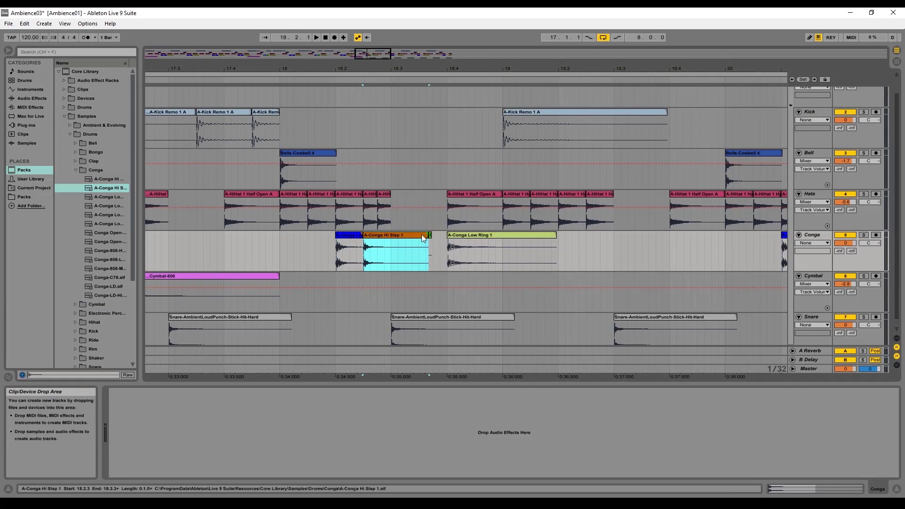
pyautogui.moveTo(427, 238); pyautogui.dragTo(391, 238)
pyautogui.click(342, 237)
pyautogui.press('space')
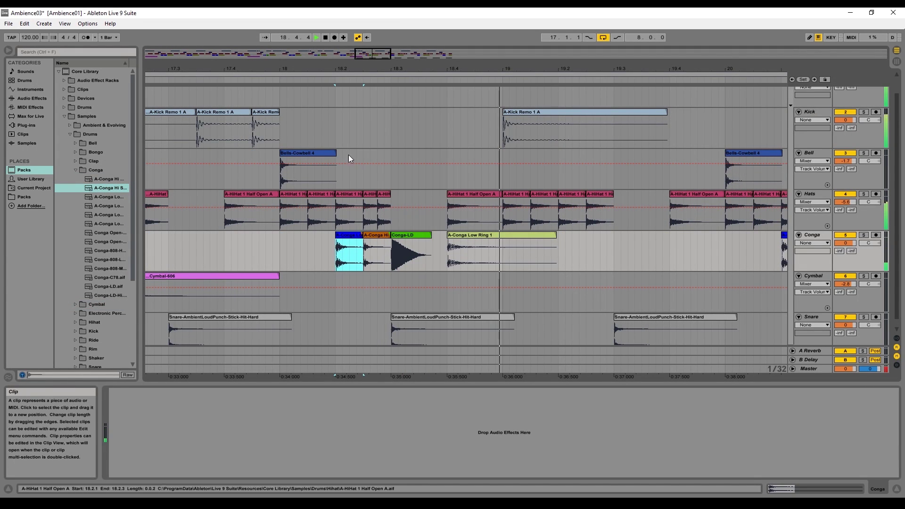
pyautogui.press('space')
# - Copy the Cymbal-606 clip to bars 21 and 23 of the third section
pyautogui.moveTo(373, 53); pyautogui.dragTo(372, 42)
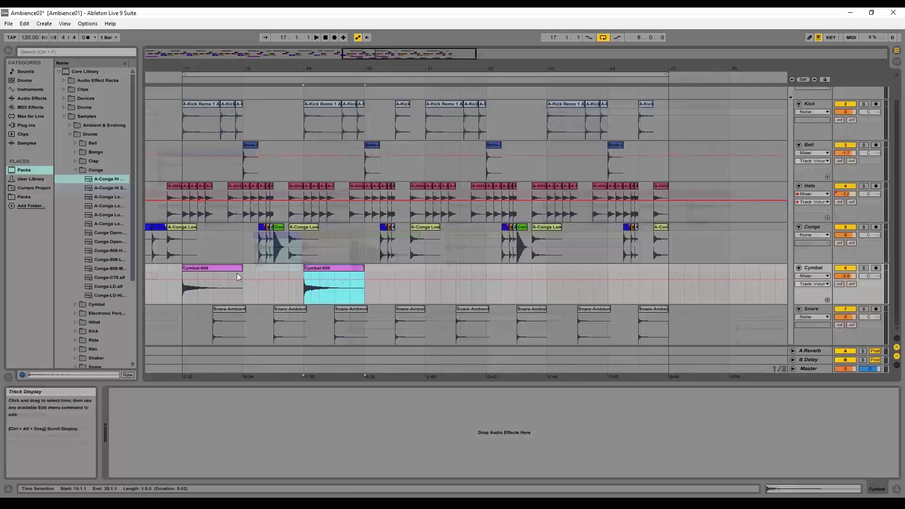
pyautogui.click(203, 266)
pyautogui.moveTo(319, 270); pyautogui.dragTo(566, 276)
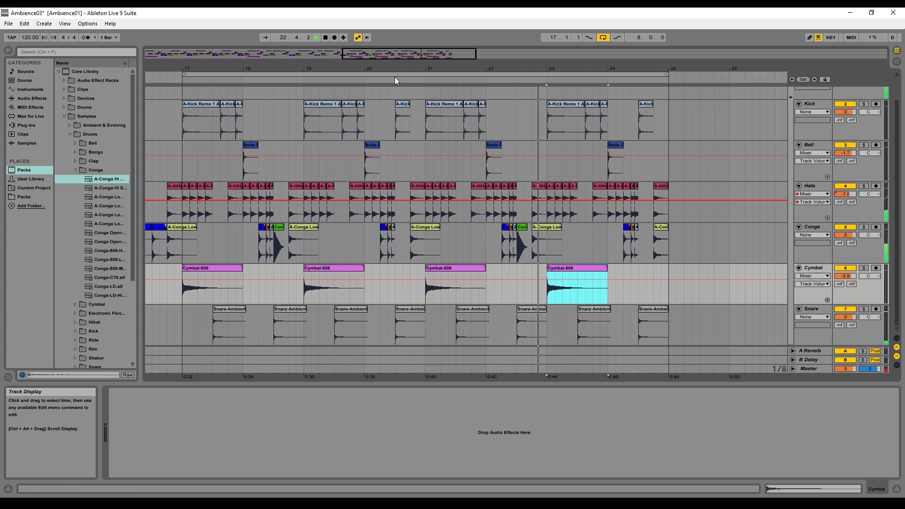
# - Copy the Cymbal-606 clip from bar 17 to bar 13
pyautogui.moveTo(390, 55); pyautogui.dragTo(321, 48)
pyautogui.press('space')
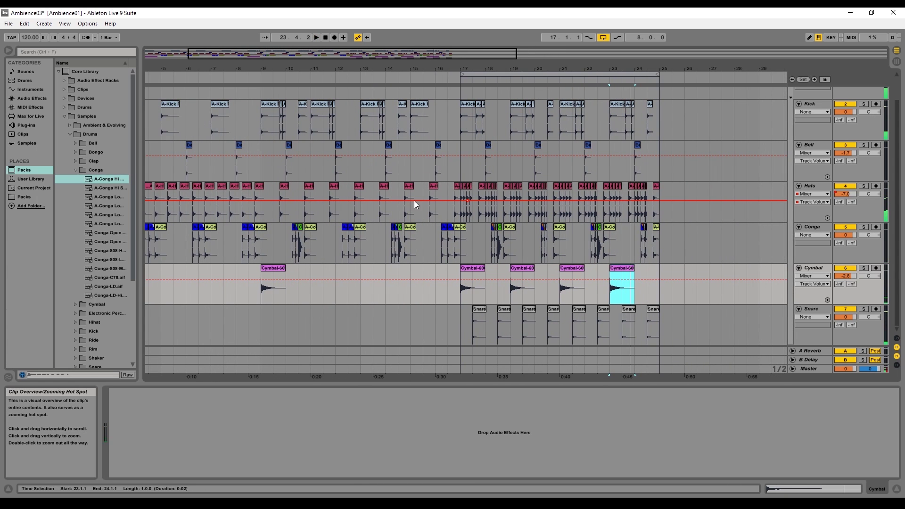
pyautogui.moveTo(470, 268); pyautogui.dragTo(373, 279)
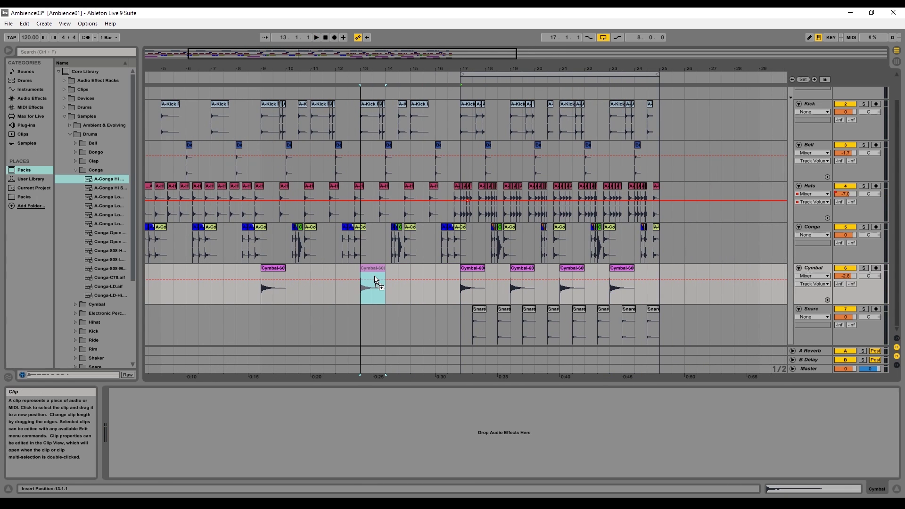
# - Select the whole arrangement and set the loop to its 24 bars starting at bar 1
pyautogui.click(460, 75)
pyautogui.hotkey('ctrl', 'a')
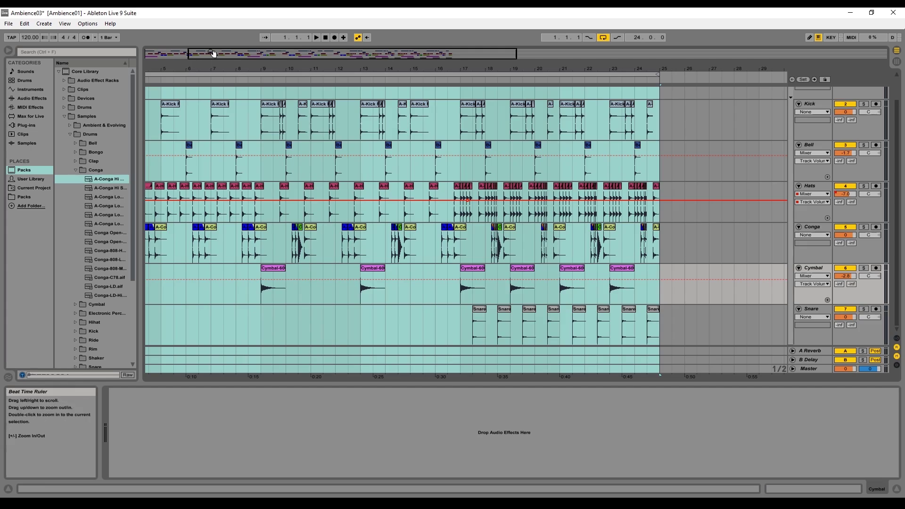
pyautogui.moveTo(189, 64); pyautogui.dragTo(188, 55)
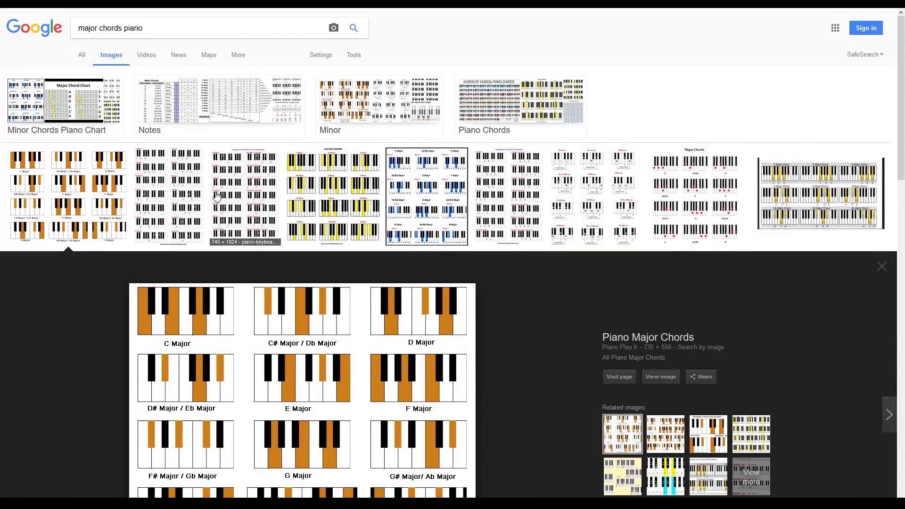
# - Switch to the browser and examine the image charts of major and minor piano chords
pyautogui.scroll(-1, 216, 207)
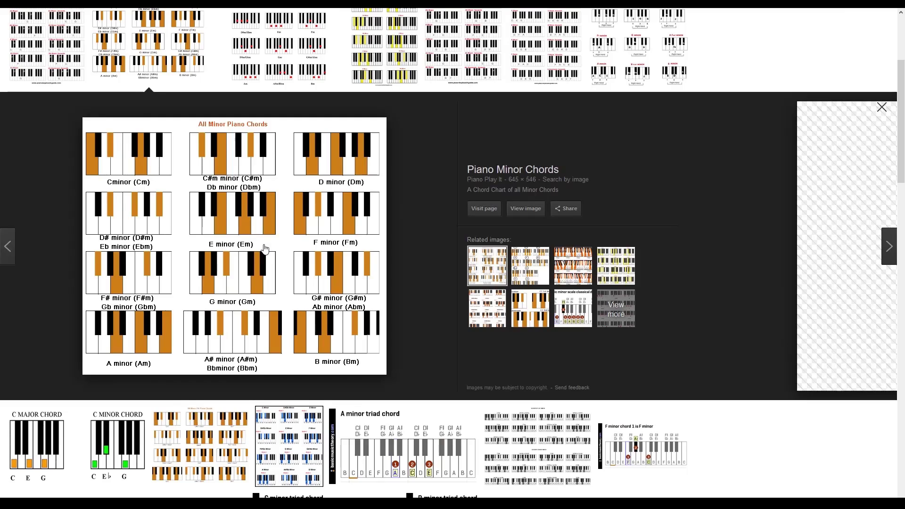
pyautogui.scroll(3, 265, 249)
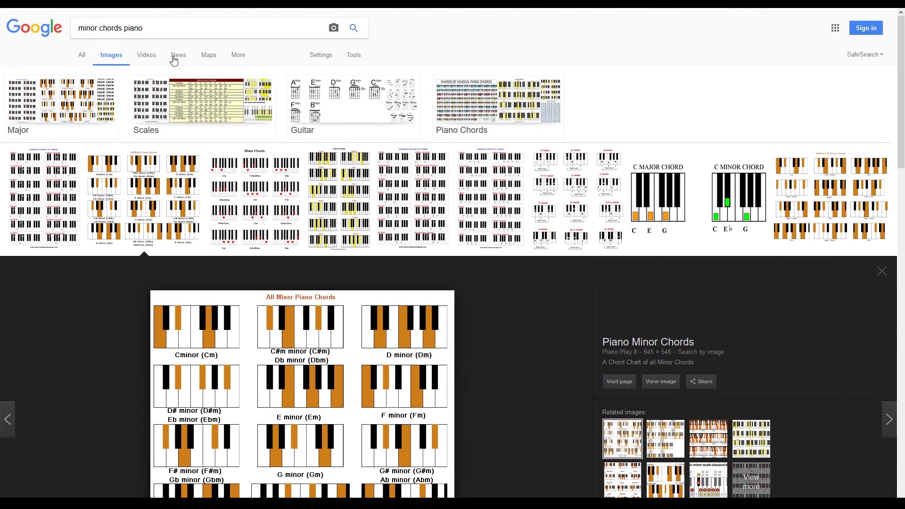
pyautogui.moveTo(76, 23); pyautogui.dragTo(62, 33)
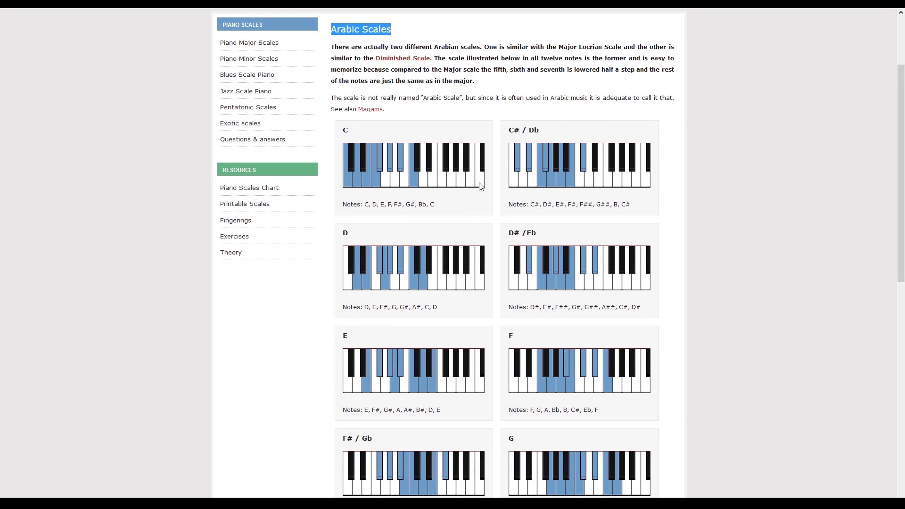
# - Examine the Arabic Scales page and the image of playing notes in Ableton from the computer keyboard
pyautogui.scroll(-8, 480, 187)
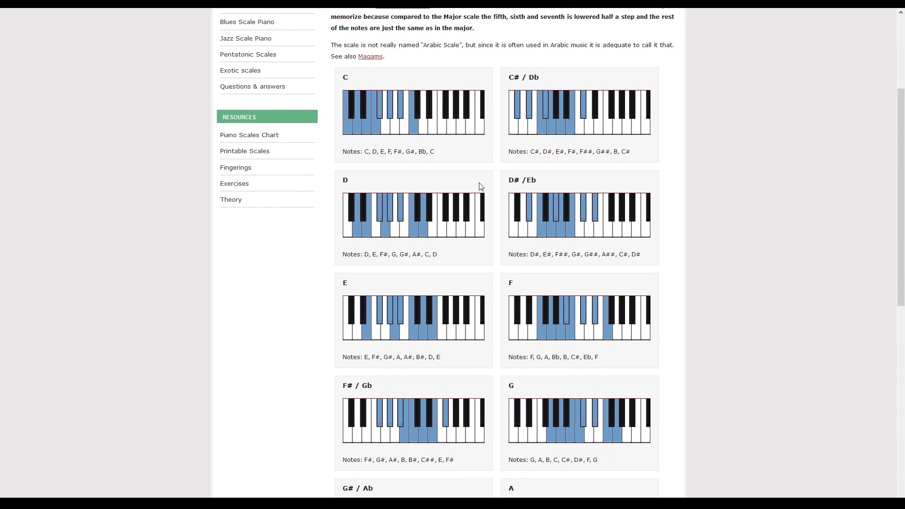
pyautogui.scroll(-3, 477, 191)
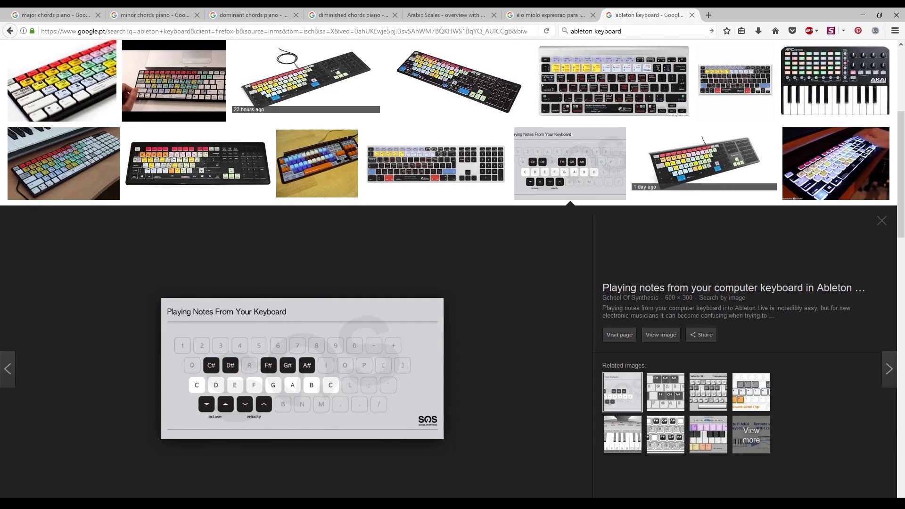
pyautogui.press('F11')
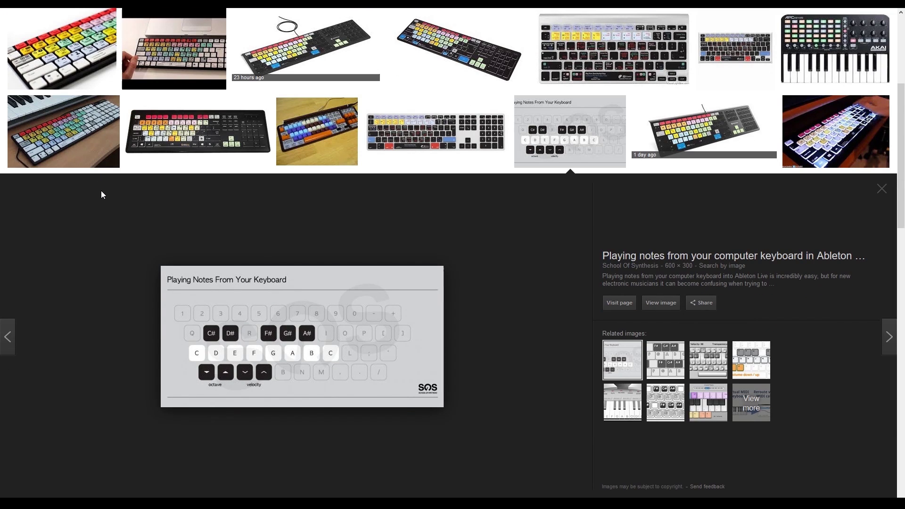
pyautogui.scroll(-1, 139, 221)
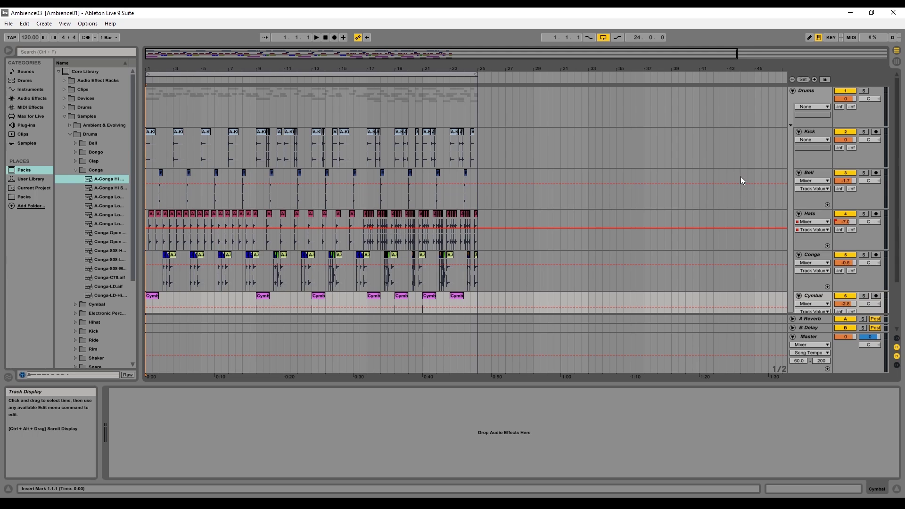
# - Switch back to Ableton Live, fold the Drums group and insert a new MIDI track below it
pyautogui.scroll(-2, 740, 176)
pyautogui.scroll(2, 741, 171)
pyautogui.click(792, 90)
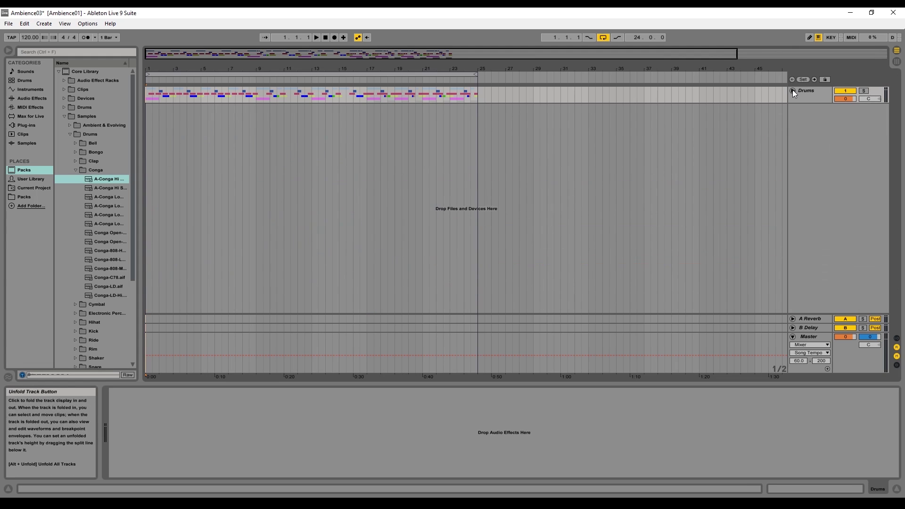
pyautogui.rightClick(794, 145)
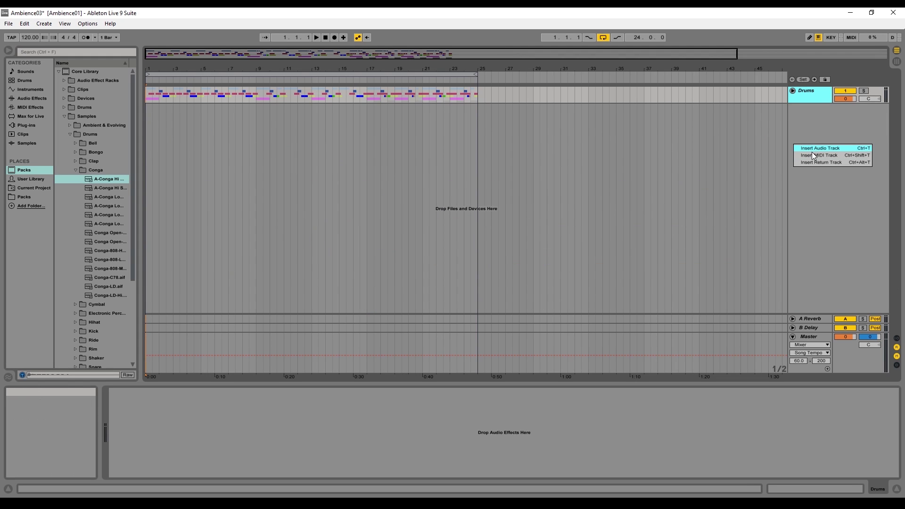
pyautogui.click(811, 154)
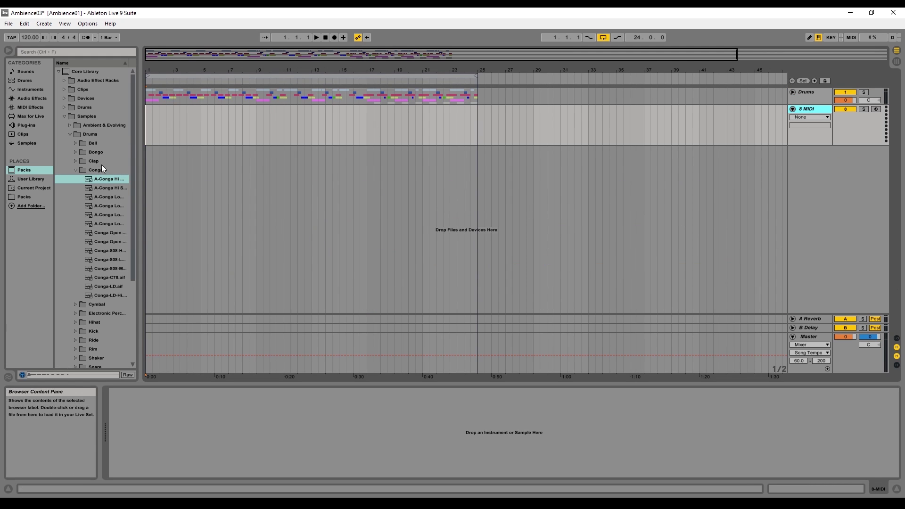
# - Find the Grand Piano instrument rack by searching instruments for "grand pi" and load it onto the new MIDI track
pyautogui.click(65, 116)
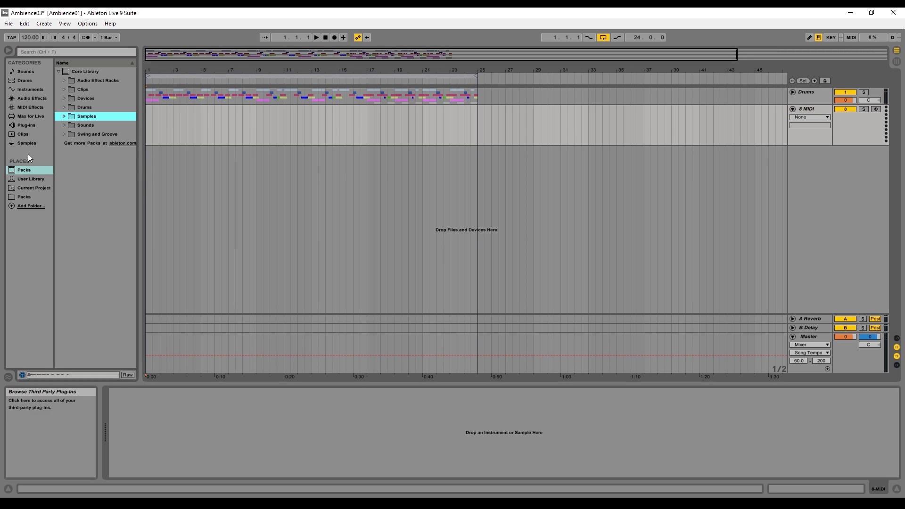
pyautogui.click(18, 89)
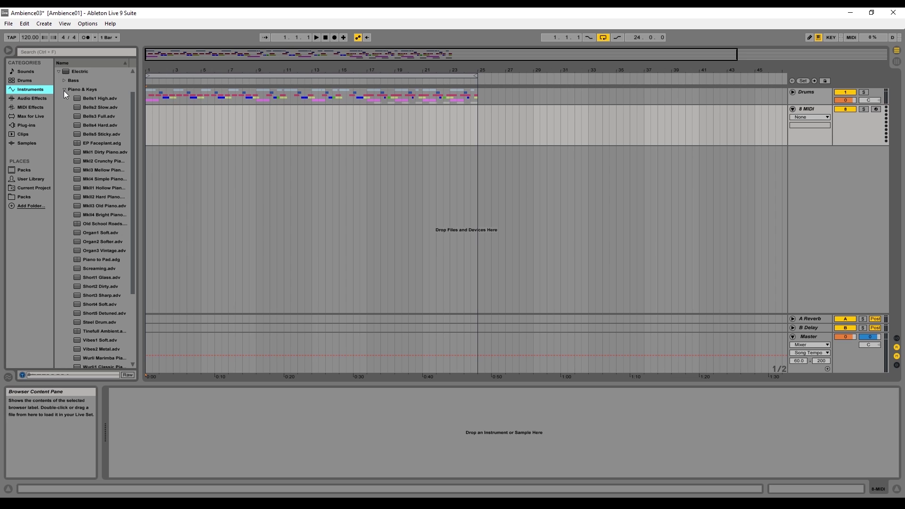
pyautogui.click(80, 51)
pyautogui.write('grand pi')
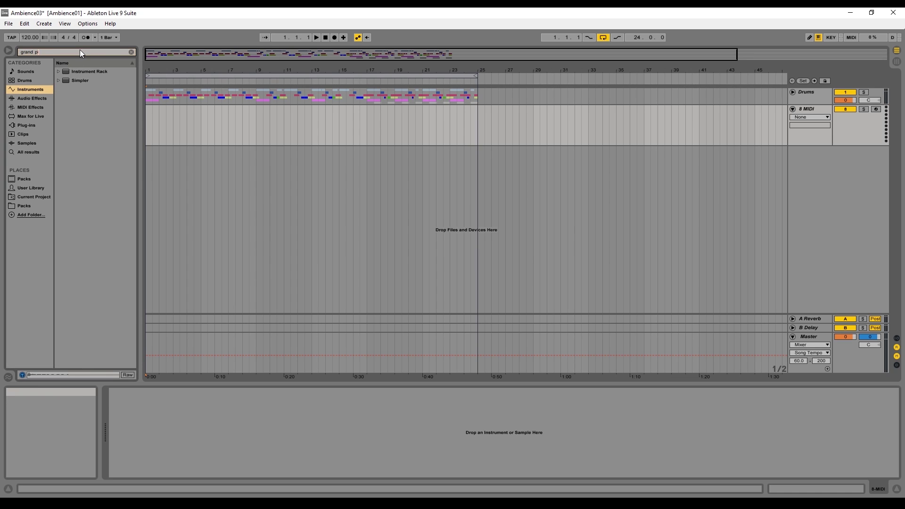
pyautogui.click(59, 71)
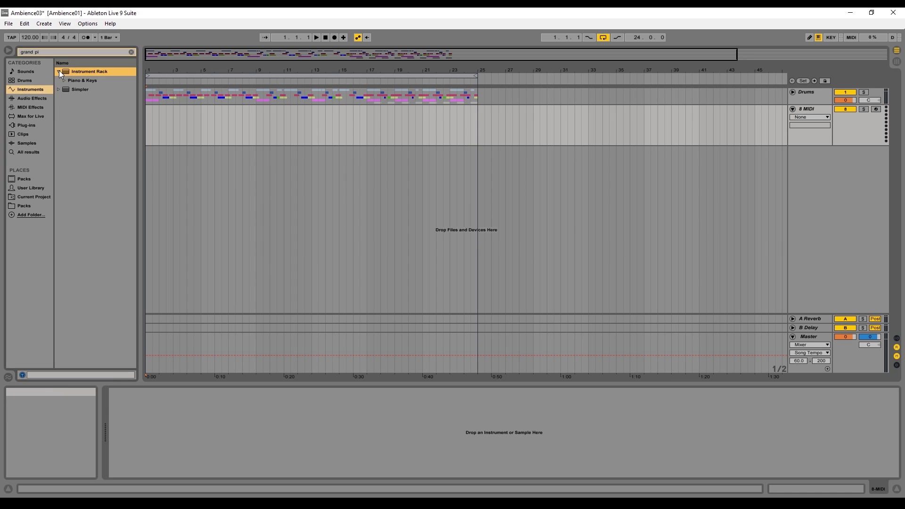
pyautogui.click(64, 80)
pyautogui.click(81, 91)
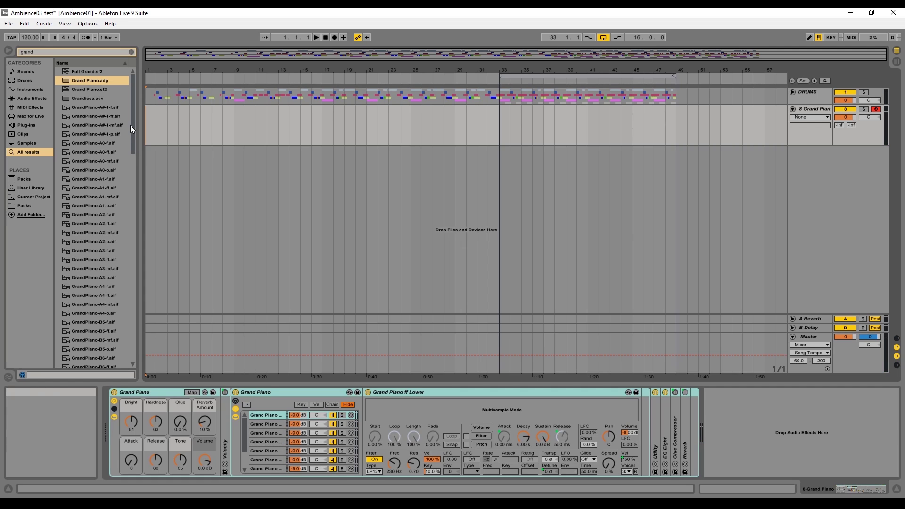
# - Insert an empty eight-bar MIDI clip at bar 1 of the Grand Piano track and open it in the note editor
pyautogui.click(146, 118)
pyautogui.moveTo(146, 120); pyautogui.dragTo(236, 123)
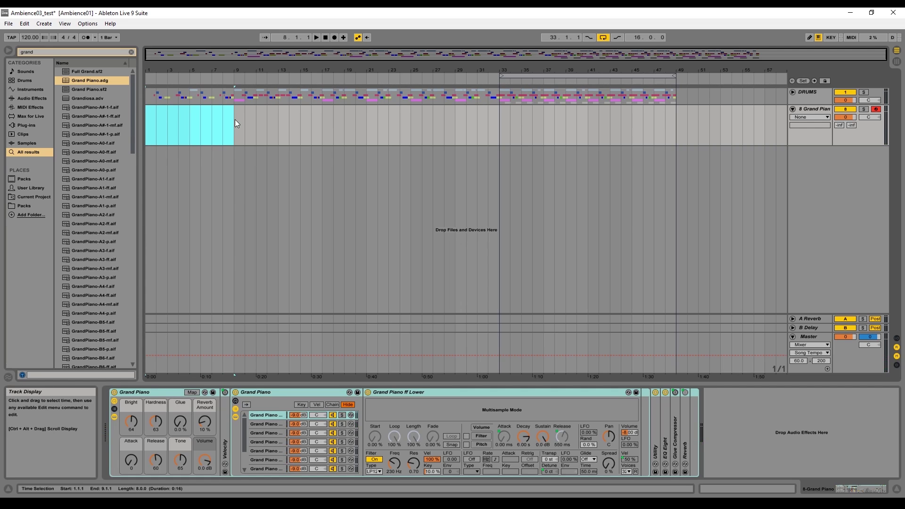
pyautogui.rightClick(224, 115)
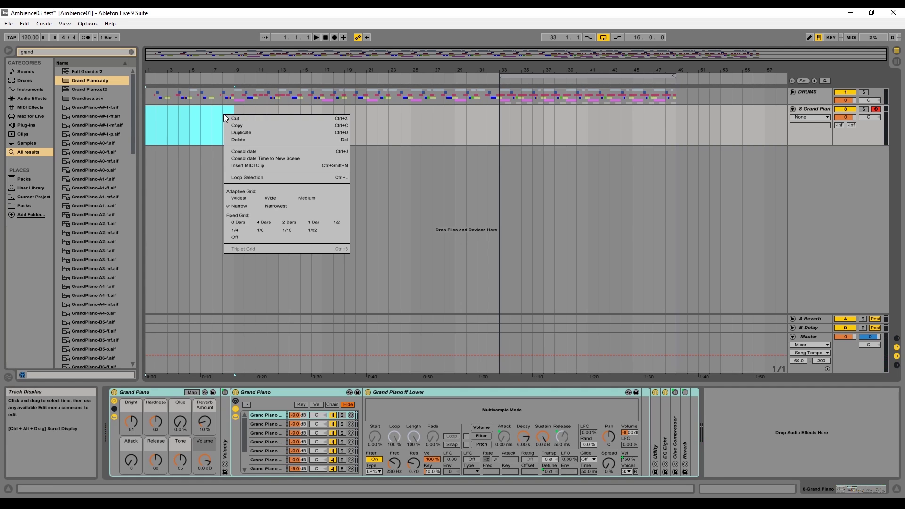
pyautogui.click(239, 164)
pyautogui.moveTo(194, 70); pyautogui.dragTo(185, 107)
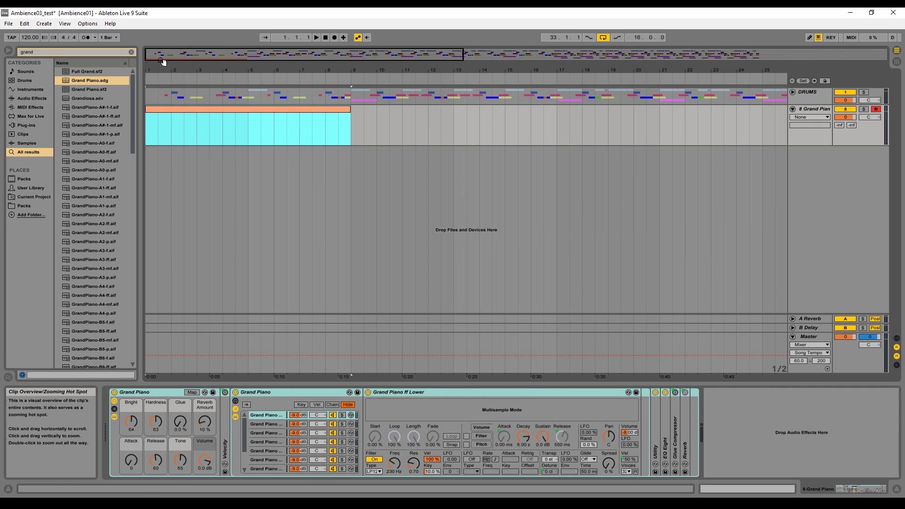
pyautogui.click(185, 109)
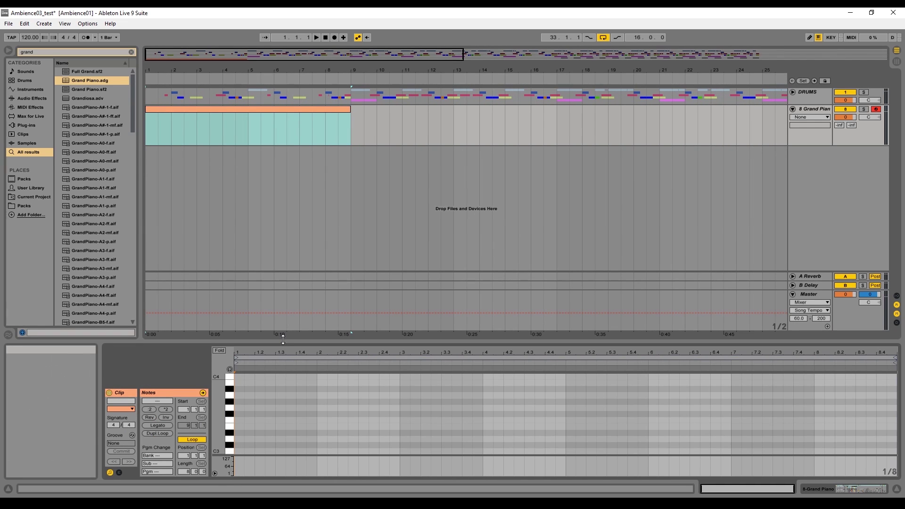
# - Enlarge the note editor, sound test notes from the computer keyboard and shift the keyboard one octave up
pyautogui.moveTo(286, 341); pyautogui.dragTo(287, 296)
pyautogui.moveTo(218, 354); pyautogui.dragTo(212, 261)
pyautogui.press('a')
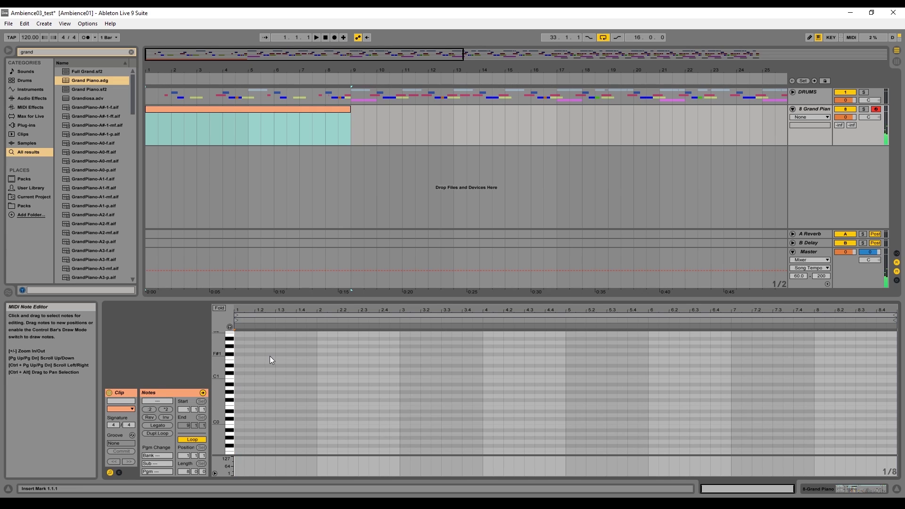
pyautogui.press('x')
pyautogui.scroll(2, 270, 356)
pyautogui.press('a')
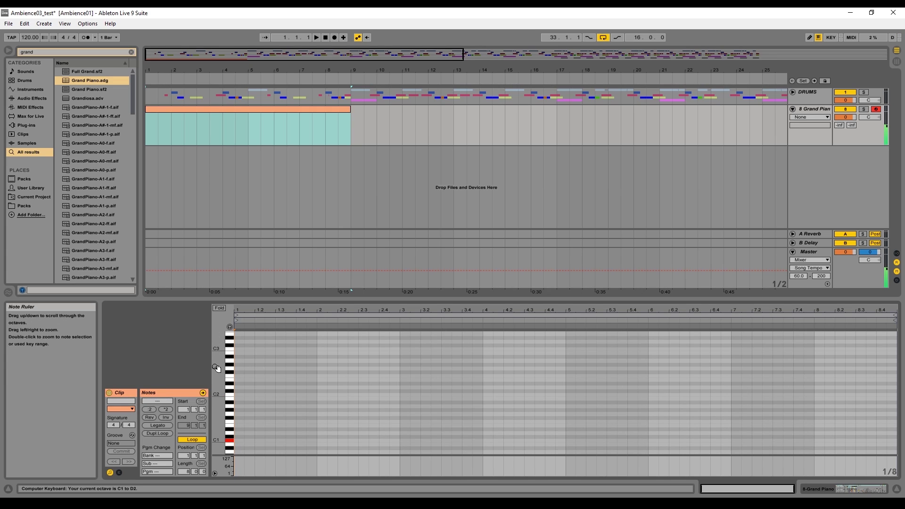
pyautogui.scroll(-4, 217, 370)
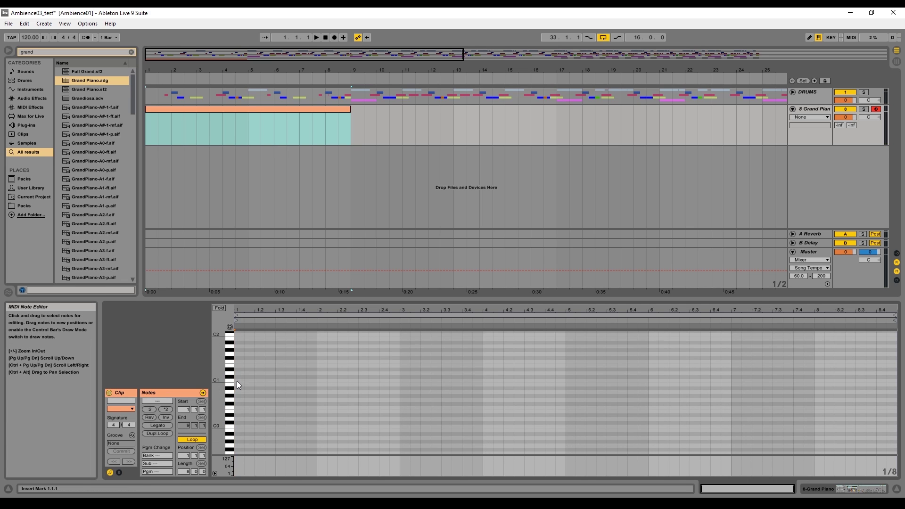
# - Add a note near C1 at the clip start, move it about half a bar along, copy it and play
pyautogui.doubleClick(237, 381)
pyautogui.moveTo(244, 380); pyautogui.dragTo(288, 373)
pyautogui.keyDown('ctrl'); pyautogui.moveTo(288, 373); pyautogui.dragTo(363, 380); pyautogui.keyUp('ctrl')
pyautogui.press('space')
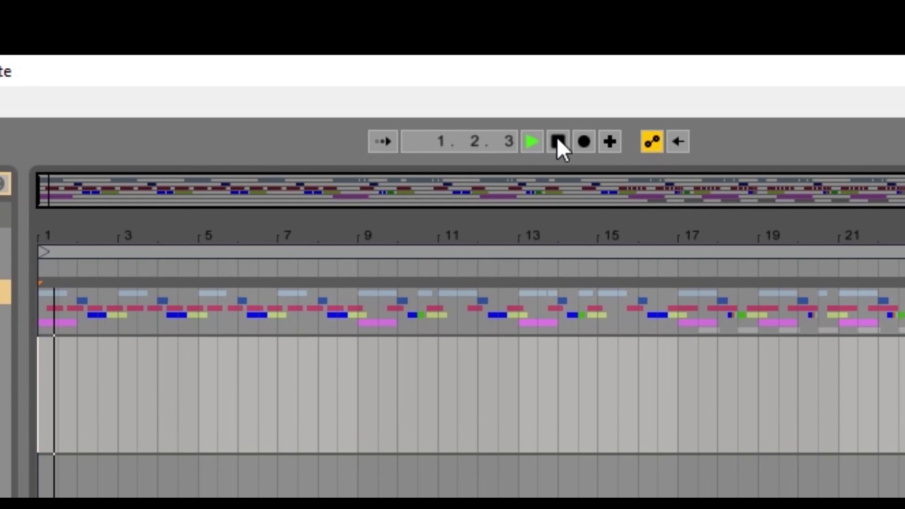
# - Record a Grand Piano take from bar 1 to about bar 7 and delete the recorded clip
pyautogui.click(558, 140)
pyautogui.click(563, 139)
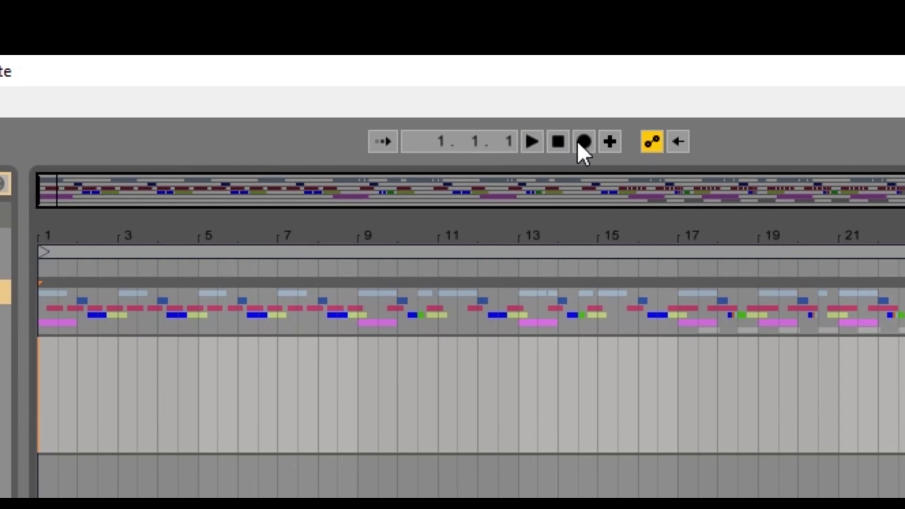
pyautogui.click(584, 141)
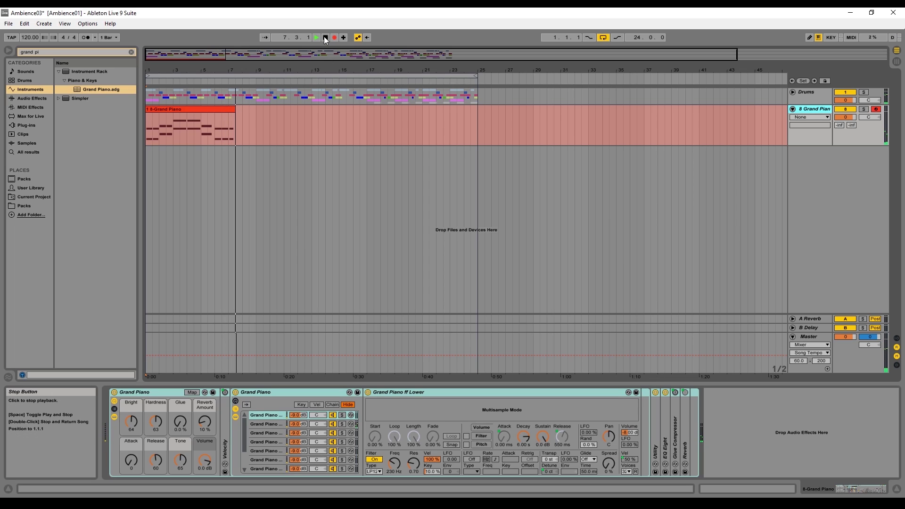
pyautogui.click(325, 36)
pyautogui.click(206, 108)
pyautogui.press('Delete')
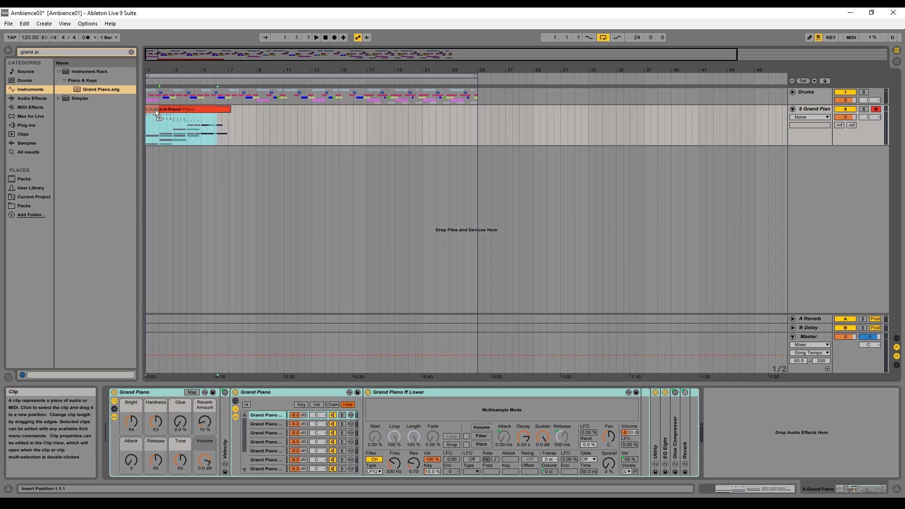
# - Move the recorded Grand Piano clip to start at bar 1 and trim its end at bar 5
pyautogui.moveTo(157, 110); pyautogui.dragTo(153, 111)
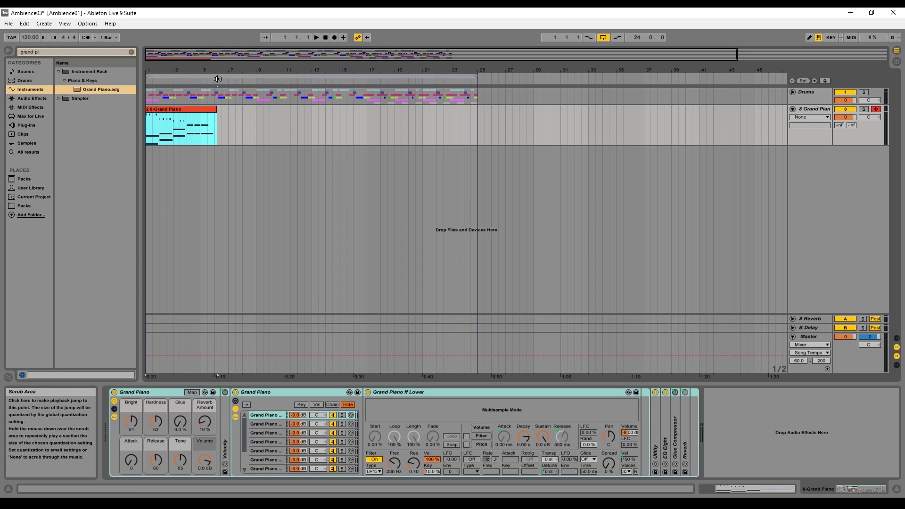
pyautogui.moveTo(213, 59); pyautogui.dragTo(213, 89)
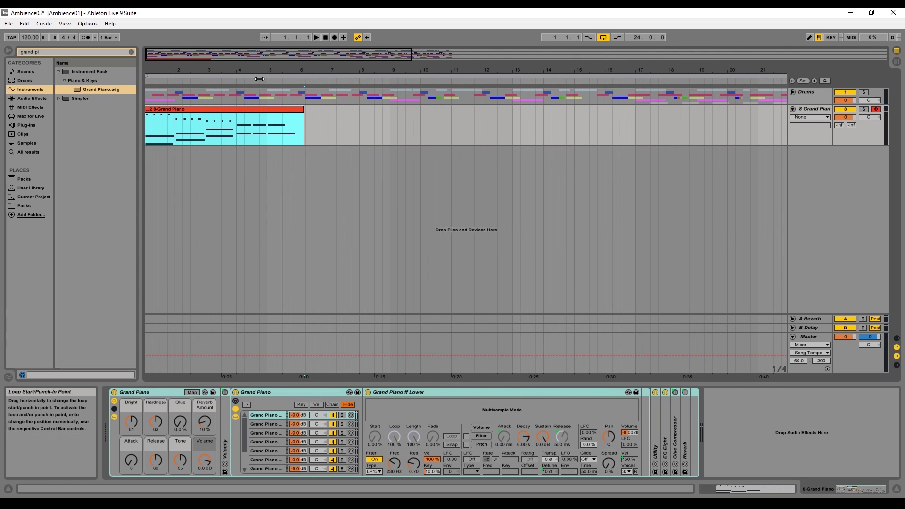
pyautogui.press('space')
pyautogui.moveTo(300, 113); pyautogui.dragTo(267, 113)
# - Open the piano clip's notes and shift the notes of its first three bars back to start at 2.1.1
pyautogui.click(197, 109)
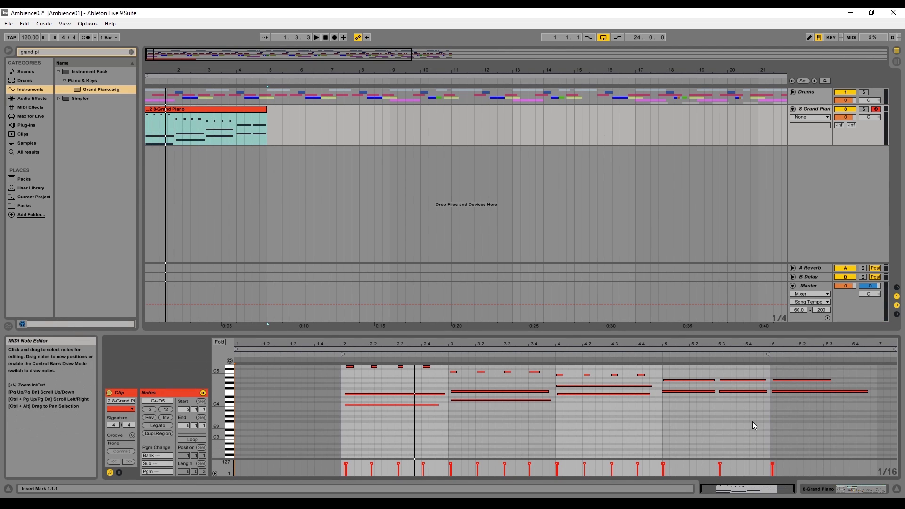
pyautogui.scroll(1, 616, 392)
pyautogui.moveTo(655, 428); pyautogui.dragTo(334, 367)
pyautogui.moveTo(358, 402); pyautogui.dragTo(354, 405)
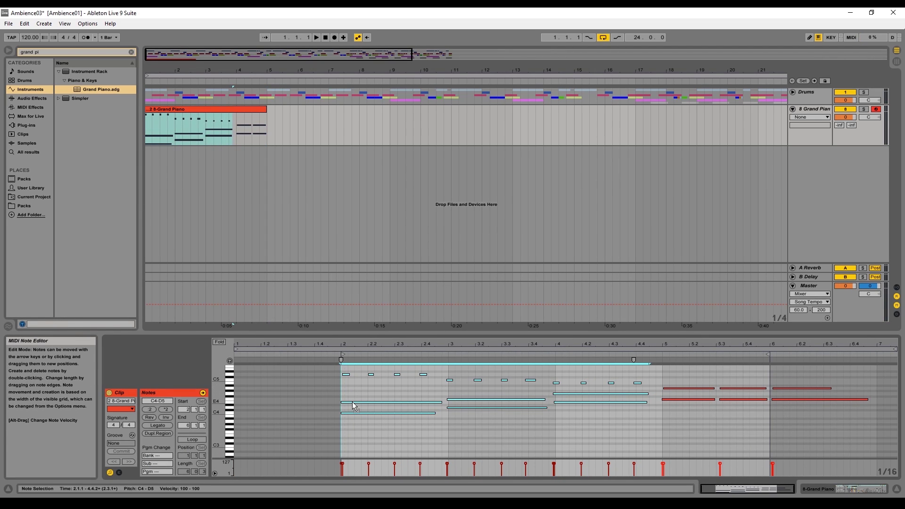
pyautogui.click(357, 396)
pyautogui.click(353, 403)
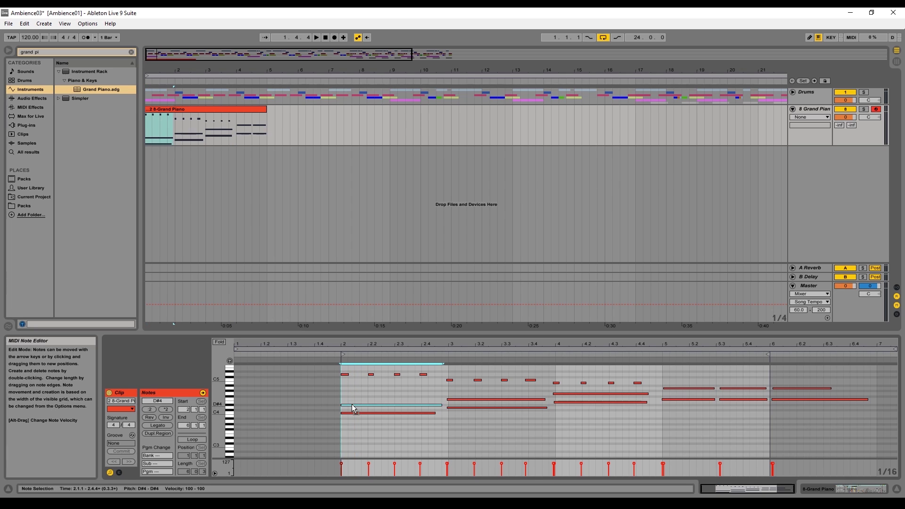
# - Align the short repeated D5 notes in the piano clip's first bar with the beats
pyautogui.scroll(3, 327, 391)
pyautogui.scroll(1, 311, 396)
pyautogui.click(382, 366)
pyautogui.doubleClick(412, 366)
pyautogui.click(443, 366)
pyautogui.moveTo(443, 367); pyautogui.dragTo(446, 367)
pyautogui.doubleClick(413, 367)
# - Align the notes of the piano clip's second and third bars with their bar lines and beats
pyautogui.moveTo(457, 431); pyautogui.dragTo(482, 422)
pyautogui.moveTo(481, 408); pyautogui.dragTo(482, 408)
pyautogui.moveTo(475, 376); pyautogui.dragTo(508, 376)
pyautogui.moveTo(539, 376); pyautogui.dragTo(708, 419)
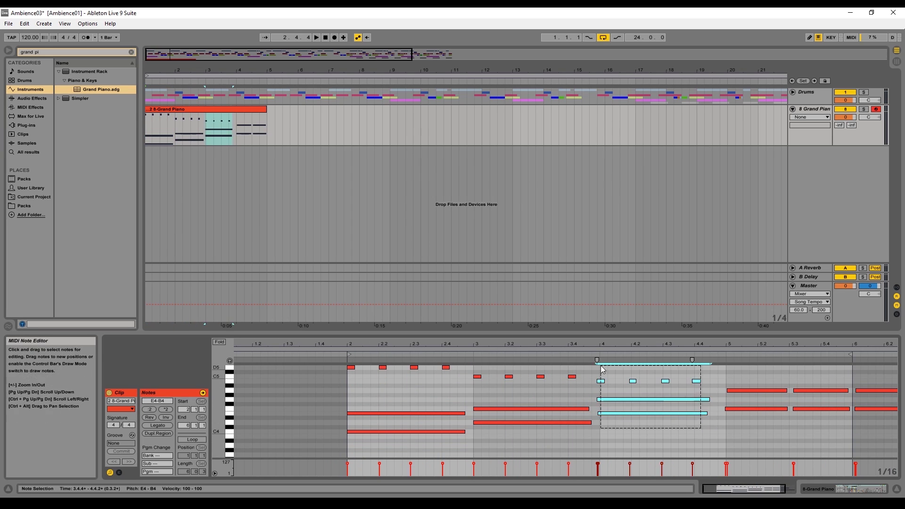
pyautogui.moveTo(588, 408); pyautogui.dragTo(591, 409)
# - Play the edited piano clip and place a copy of it in bars 5 to 8
pyautogui.press('space')
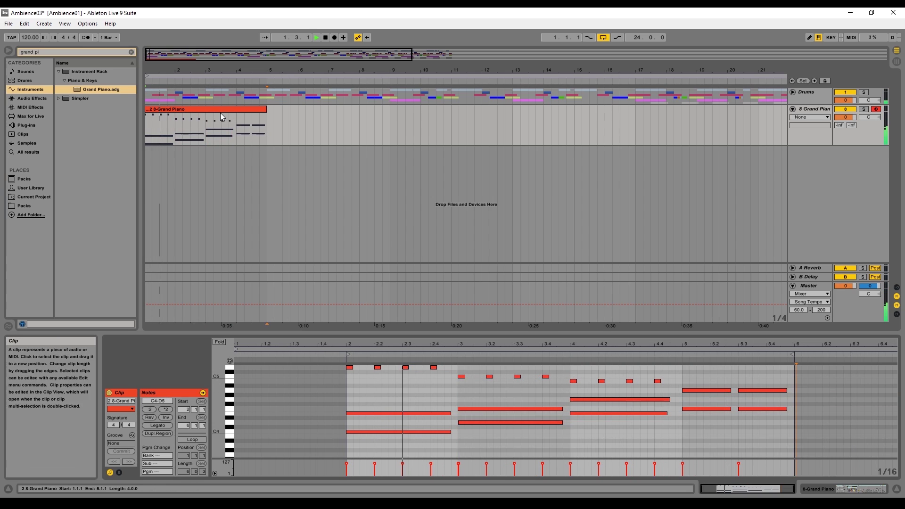
pyautogui.click(219, 112)
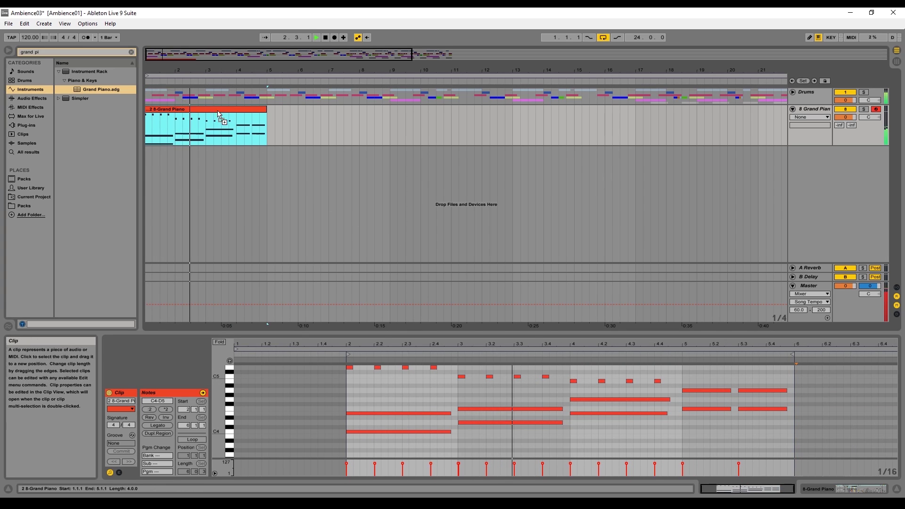
pyautogui.moveTo(221, 116); pyautogui.dragTo(328, 118)
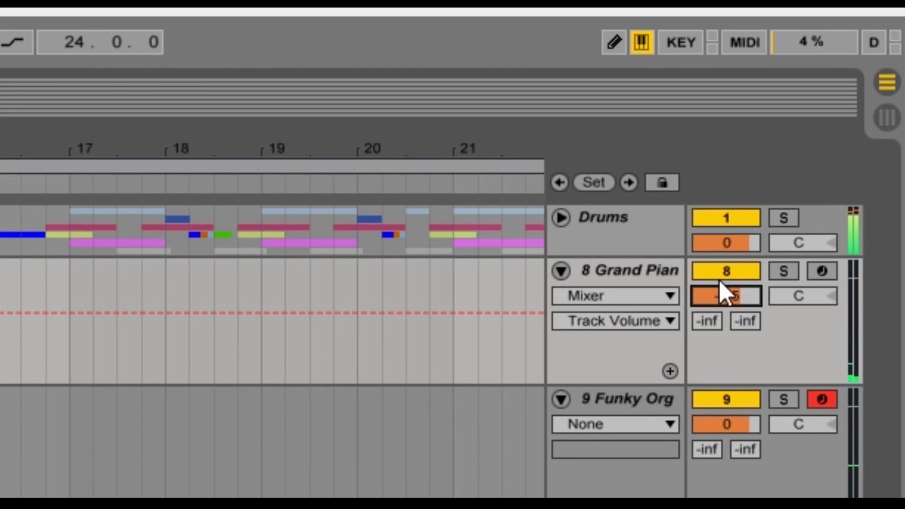
# - Toggle the Grand Piano track's activator and unfold the Funky Organ track, shifting the computer keyboard one octave down
pyautogui.click(720, 277)
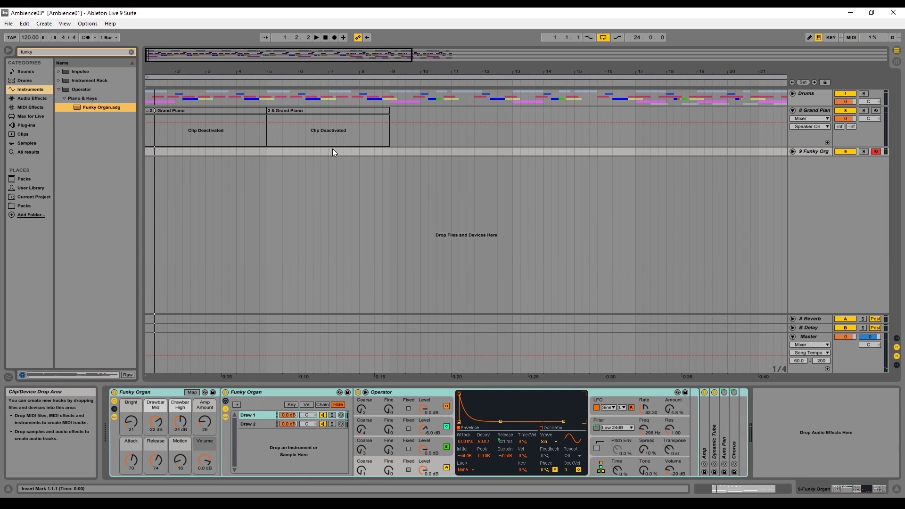
pyautogui.click(793, 151)
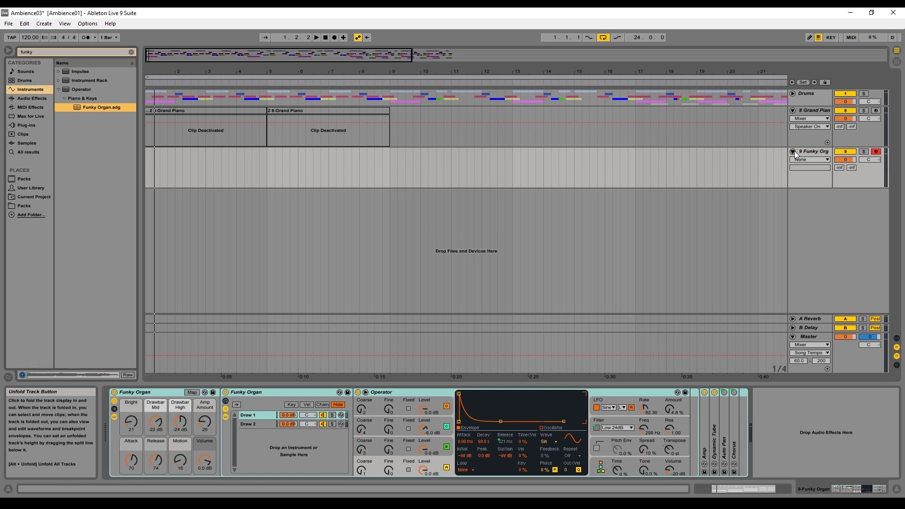
pyautogui.press('z')
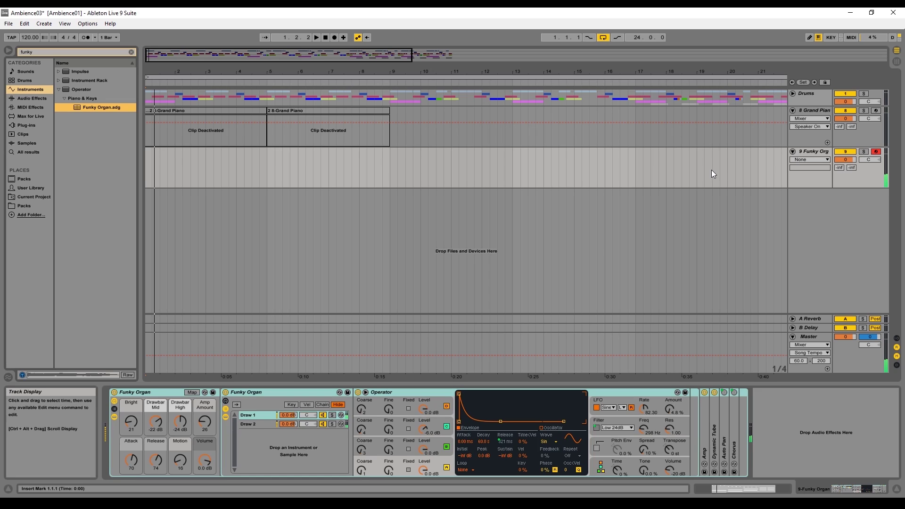
# - Record an organ melody on the Funky Organ track from bar 1 and play it back
pyautogui.click(325, 38)
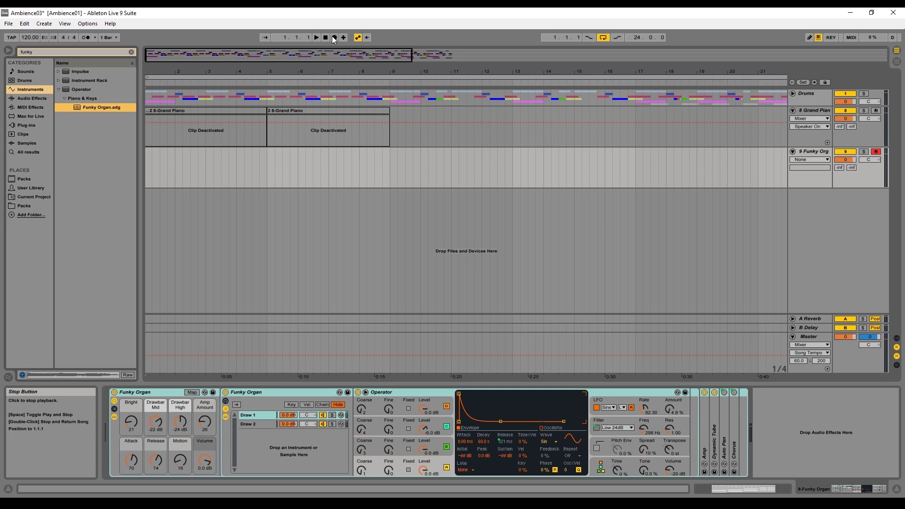
pyautogui.click(335, 38)
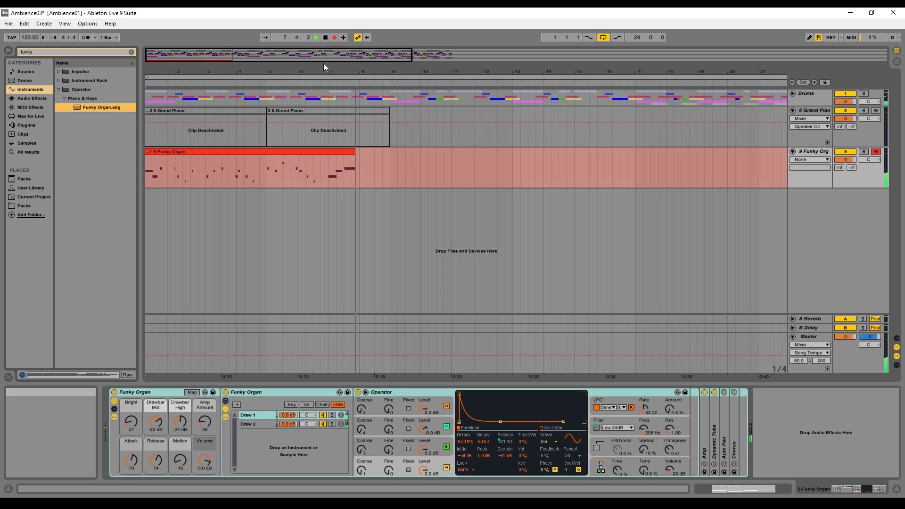
pyautogui.click(325, 39)
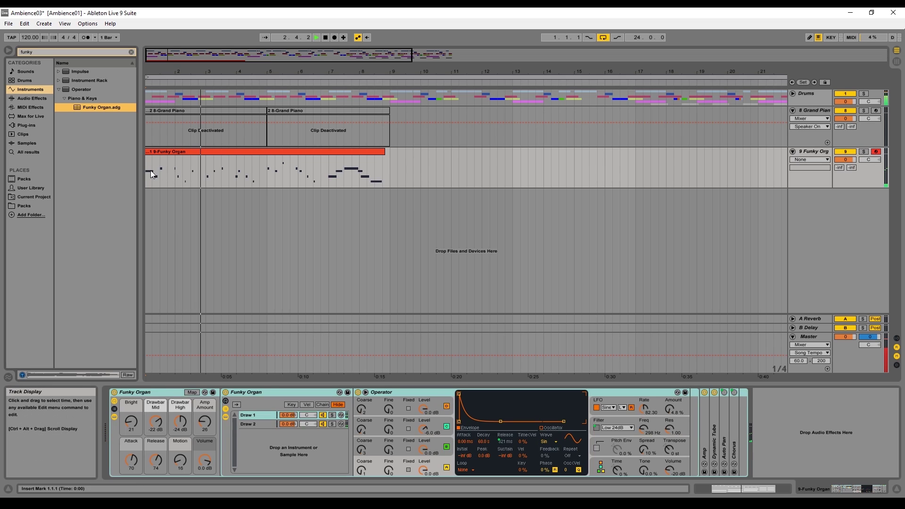
pyautogui.press('space')
# - Trim the Funky Organ clip to four bars and delete its notes beyond bar 5
pyautogui.moveTo(384, 152); pyautogui.dragTo(266, 151)
pyautogui.doubleClick(249, 151)
pyautogui.moveTo(882, 427); pyautogui.dragTo(577, 370)
pyautogui.press('Delete')
# - Align the organ notes in bars 1 and 2 of the Funky Organ clip with the beat grid
pyautogui.click(244, 383)
pyautogui.click(320, 378)
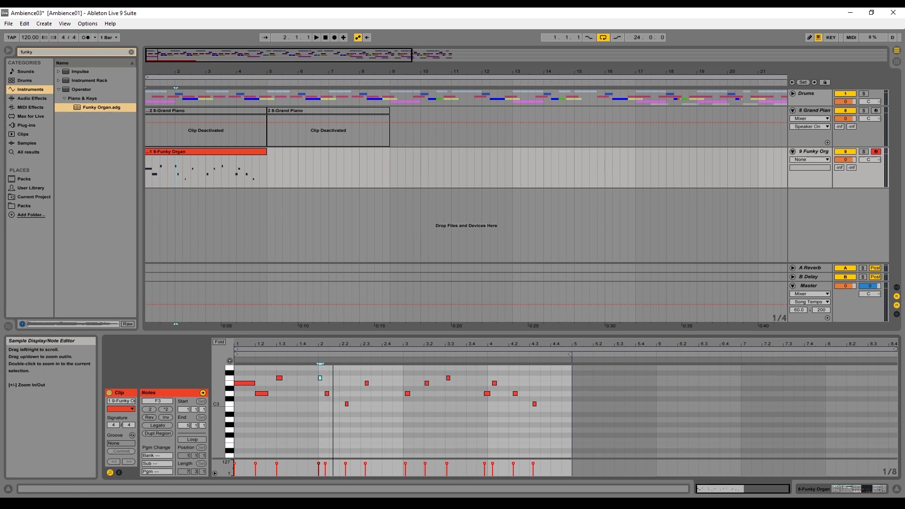
pyautogui.moveTo(333, 344); pyautogui.dragTo(333, 372)
pyautogui.click(321, 393)
pyautogui.click(361, 404)
pyautogui.click(399, 383)
pyautogui.moveTo(284, 387)
pyautogui.mouseDown()
pyautogui.moveTo(329, 374)
pyautogui.moveTo(302, 376)
pyautogui.moveTo(326, 393)
pyautogui.moveTo(288, 377)
pyautogui.mouseUp()
pyautogui.moveTo(321, 393); pyautogui.dragTo(308, 393)
pyautogui.moveTo(363, 403); pyautogui.dragTo(368, 404)
pyautogui.moveTo(362, 404); pyautogui.dragTo(351, 404)
# - Align the organ notes in bars 3 and 4 with the grid and lengthen the final C3 at 4.3 to one beat
pyautogui.moveTo(354, 343); pyautogui.dragTo(479, 351)
pyautogui.moveTo(532, 383); pyautogui.dragTo(522, 384)
pyautogui.moveTo(623, 393); pyautogui.dragTo(667, 383)
pyautogui.moveTo(717, 378); pyautogui.dragTo(713, 378)
pyautogui.moveTo(802, 394); pyautogui.dragTo(785, 394)
pyautogui.moveTo(820, 383); pyautogui.dragTo(810, 384)
pyautogui.moveTo(868, 394); pyautogui.dragTo(817, 403)
pyautogui.press('-')
pyautogui.moveTo(824, 404); pyautogui.dragTo(851, 403)
# - Place a copy of the Funky Organ clip in bars 5 to 8 and play the arrangement through
pyautogui.press('space')
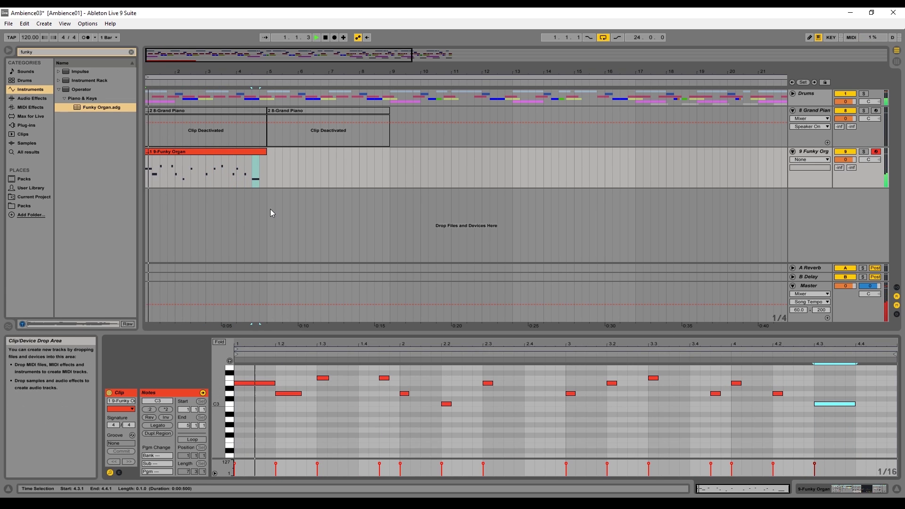
pyautogui.moveTo(187, 155); pyautogui.dragTo(272, 171)
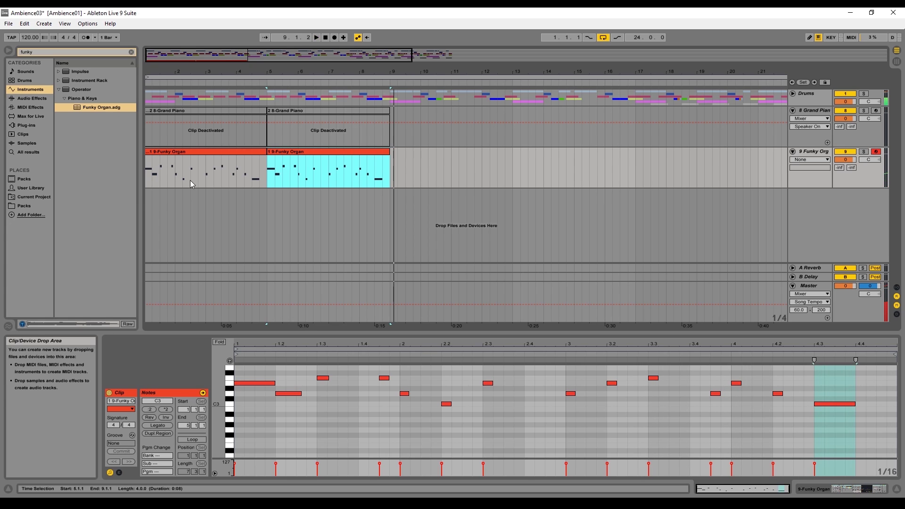
pyautogui.click(171, 153)
pyautogui.press('space')
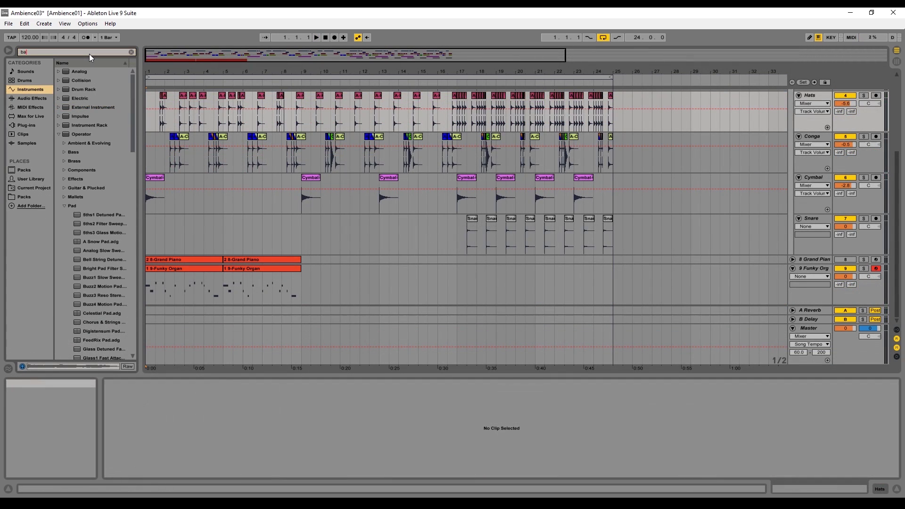
# - Search the instruments for "bass" and add Funk Saw Bass.adg as a new MIDI track below the folded Funky Organ track
pyautogui.write('ss')
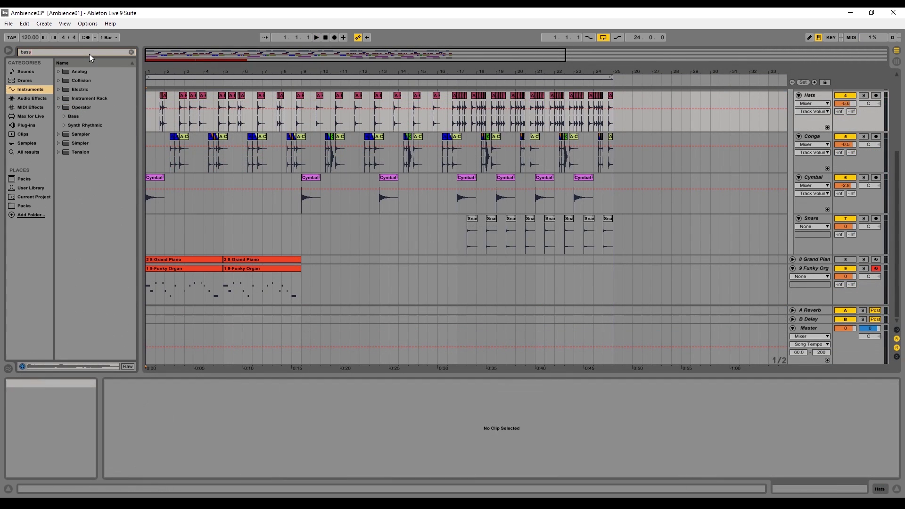
pyautogui.click(64, 117)
pyautogui.click(74, 126)
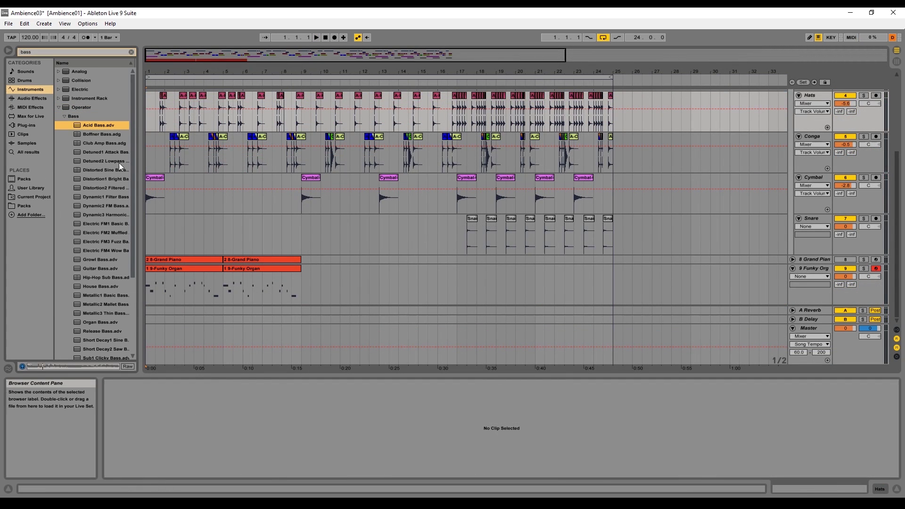
pyautogui.click(102, 189)
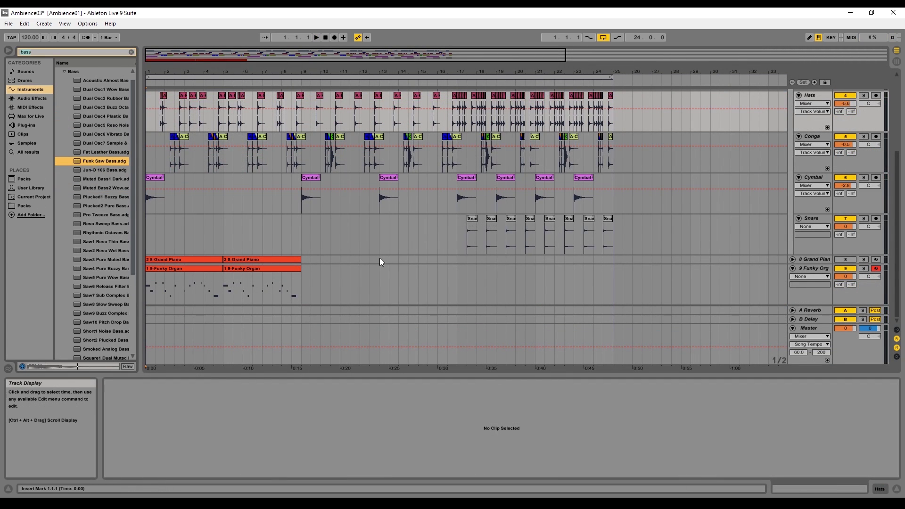
pyautogui.click(796, 269)
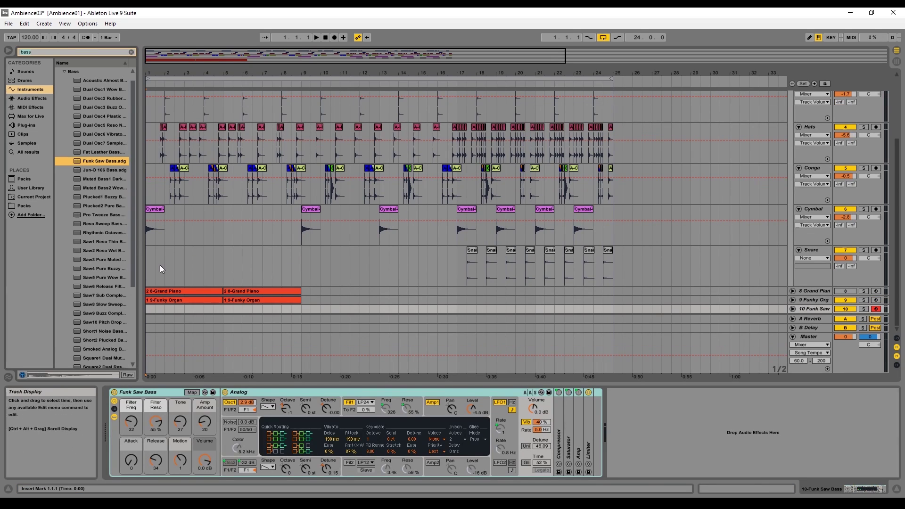
# - Group the Grand Piano, Funky Organ and Funk Saw Bass tracks and name the group Melody
pyautogui.click(809, 291)
pyautogui.keyDown('shift'); pyautogui.click(803, 308); pyautogui.keyUp('shift')
pyautogui.hotkey('ctrl', 'g')
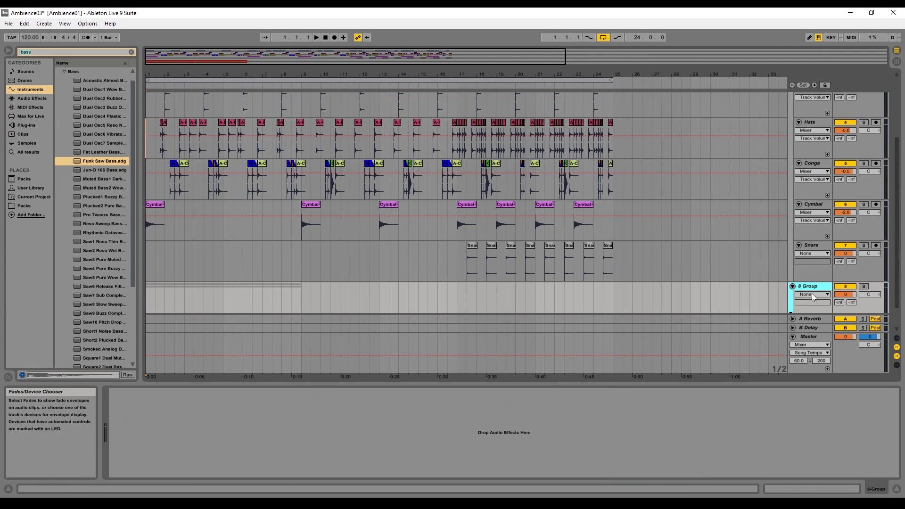
pyautogui.write('Melo')
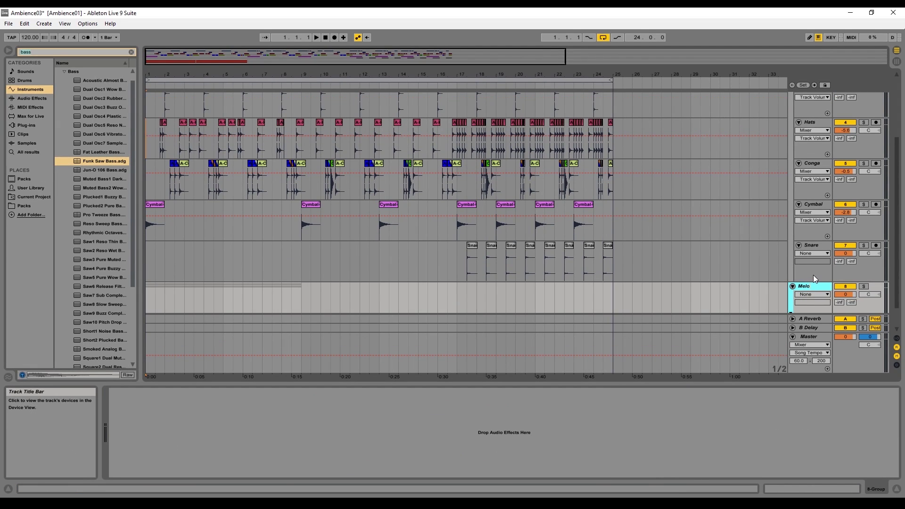
pyautogui.write('dy')
pyautogui.press('Return')
pyautogui.click(792, 286)
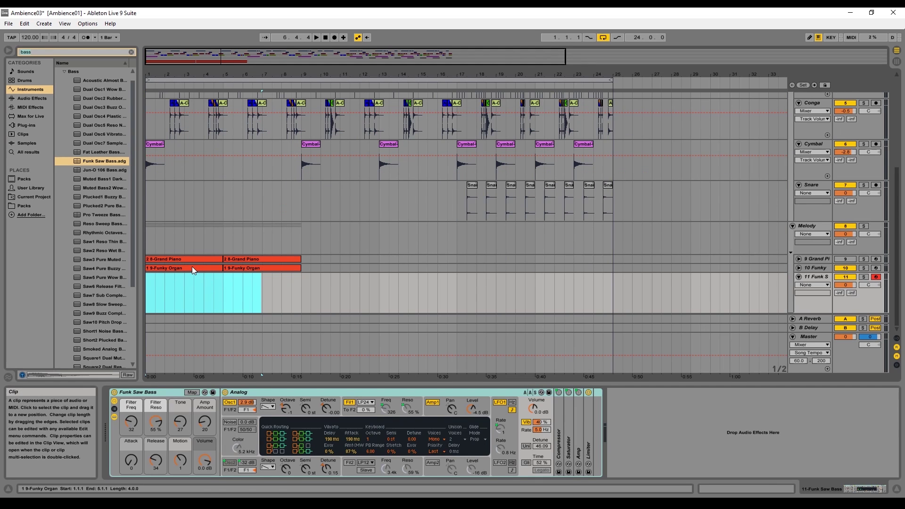
# - Copy the first Funky Organ clip to bars 1 to 4 of the Funk Saw Bass track and open the copy's notes
pyautogui.click(192, 267)
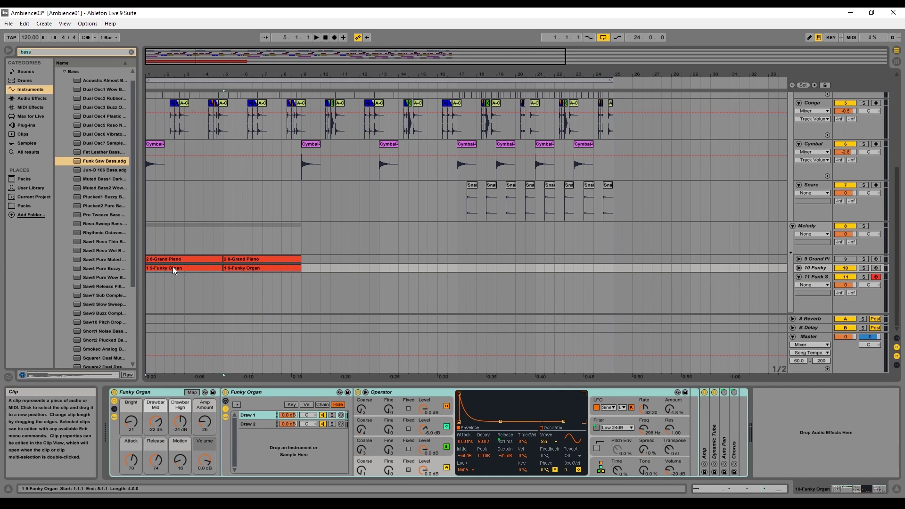
pyautogui.moveTo(173, 270); pyautogui.dragTo(175, 277)
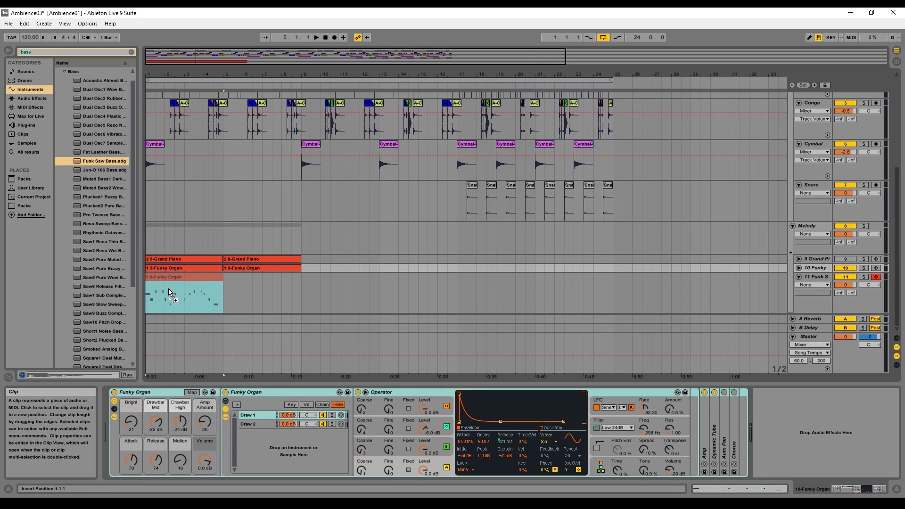
pyautogui.press('space')
pyautogui.doubleClick(174, 276)
pyautogui.press('space')
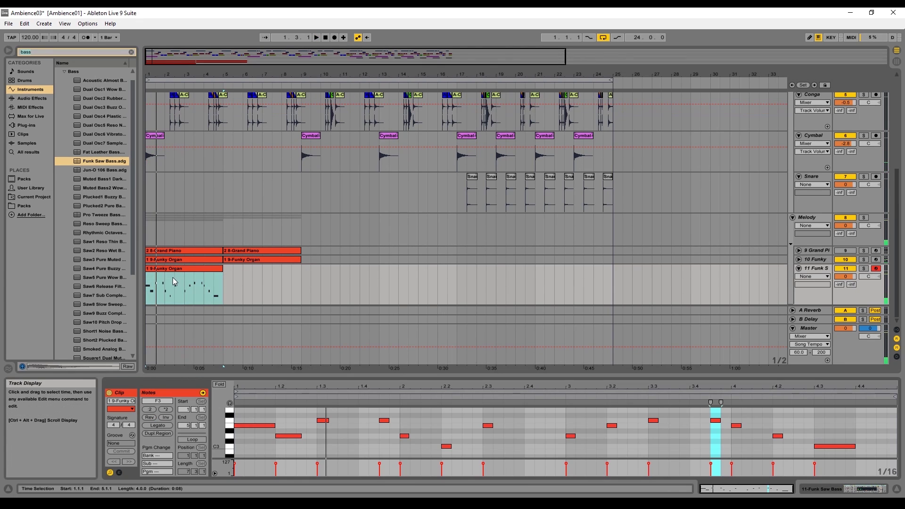
# - Transpose all notes of the Funk Saw Bass clip down two octaves, to the range C1 to F1
pyautogui.moveTo(387, 379); pyautogui.dragTo(405, 223)
pyautogui.scroll(3, 544, 368)
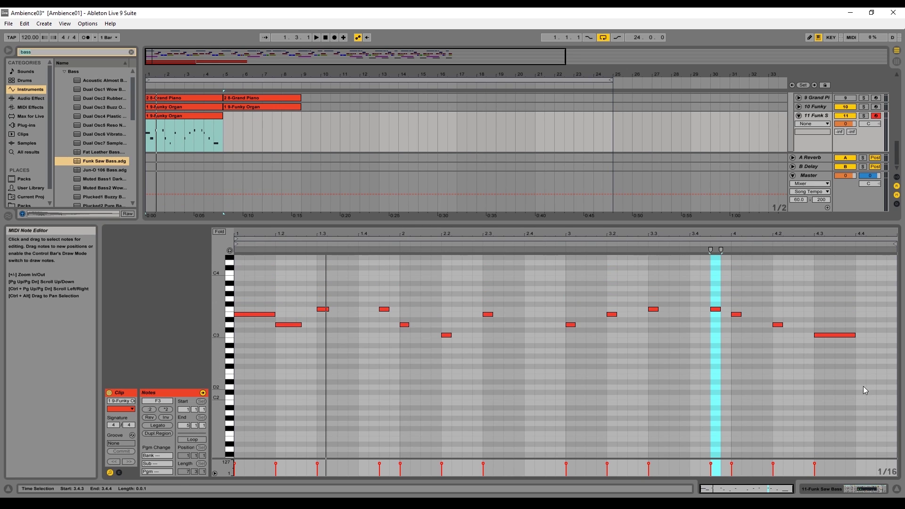
pyautogui.moveTo(863, 386); pyautogui.dragTo(244, 317)
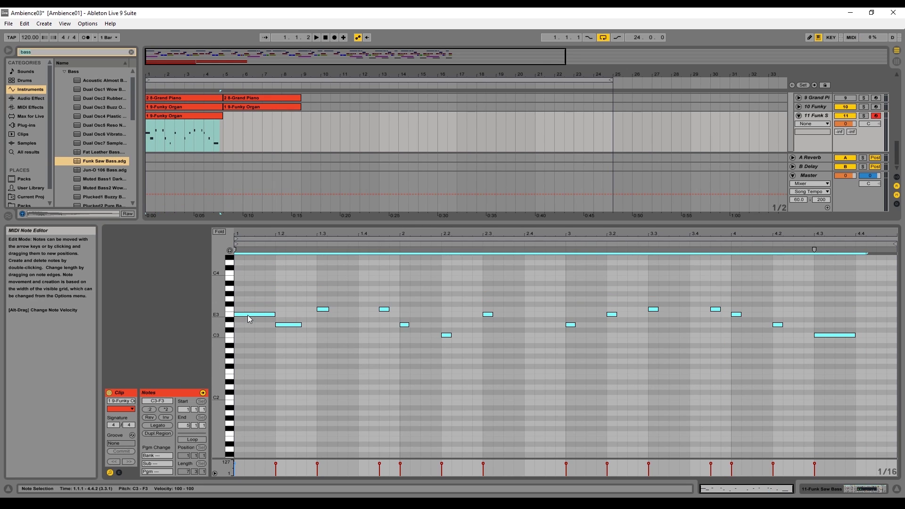
pyautogui.scroll(-4, 247, 314)
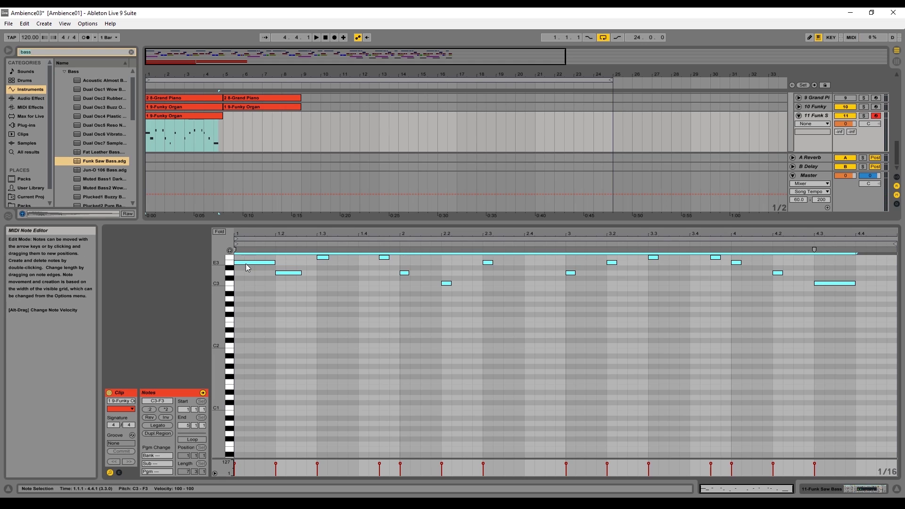
pyautogui.moveTo(245, 264); pyautogui.dragTo(243, 388)
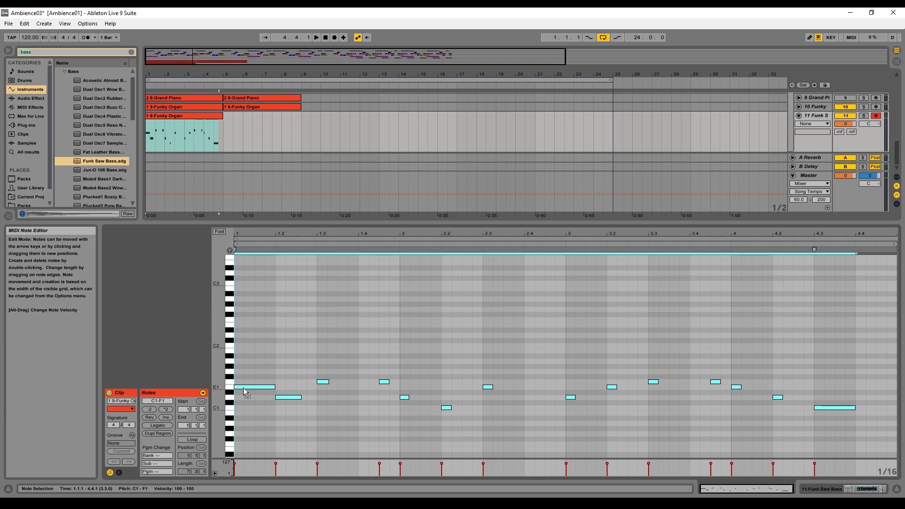
# - Lengthen all notes of the bass clip by nearly one beat and play the result
pyautogui.moveTo(302, 397); pyautogui.dragTo(337, 397)
pyautogui.press('space')
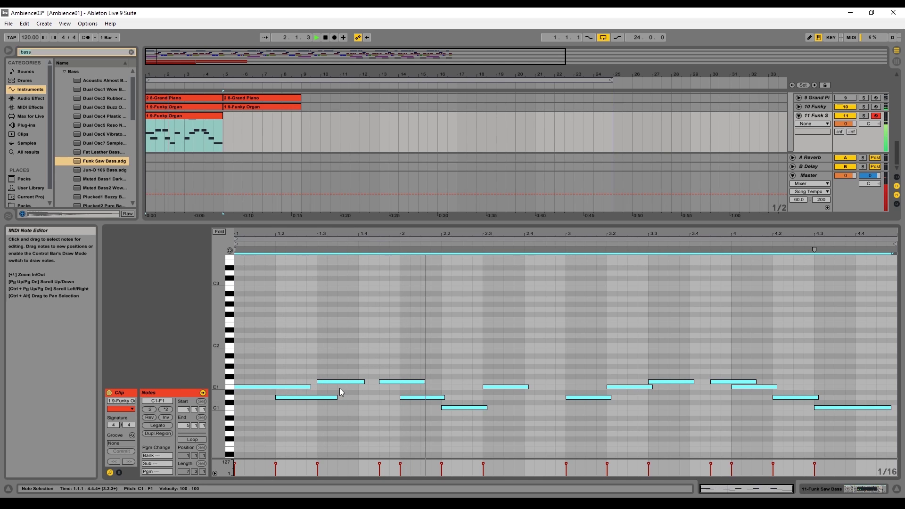
pyautogui.press('space')
pyautogui.press('space')
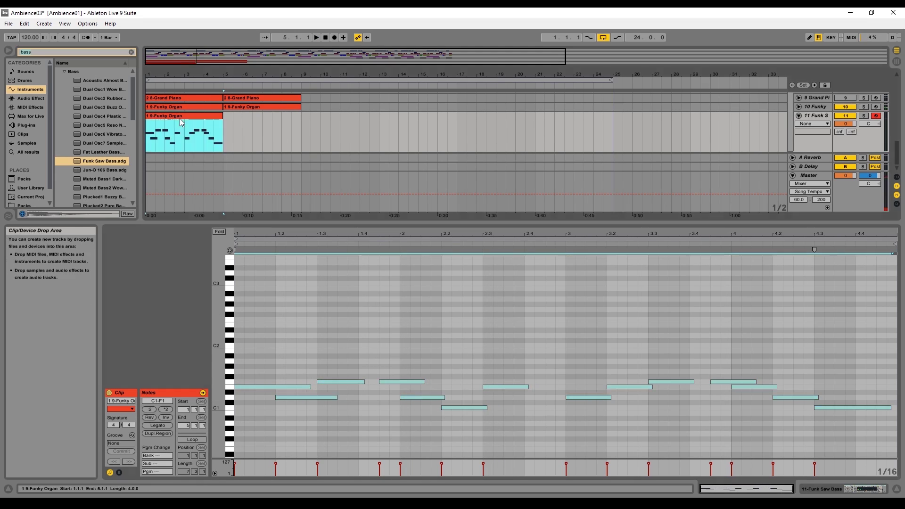
# - Delete the bass notes at 1.2 and 1.3 and lengthen the E1 notes at the clip's start and at 2.3
pyautogui.doubleClick(306, 397)
pyautogui.moveTo(310, 386); pyautogui.dragTo(337, 386)
pyautogui.press('space')
pyautogui.moveTo(528, 387); pyautogui.dragTo(534, 387)
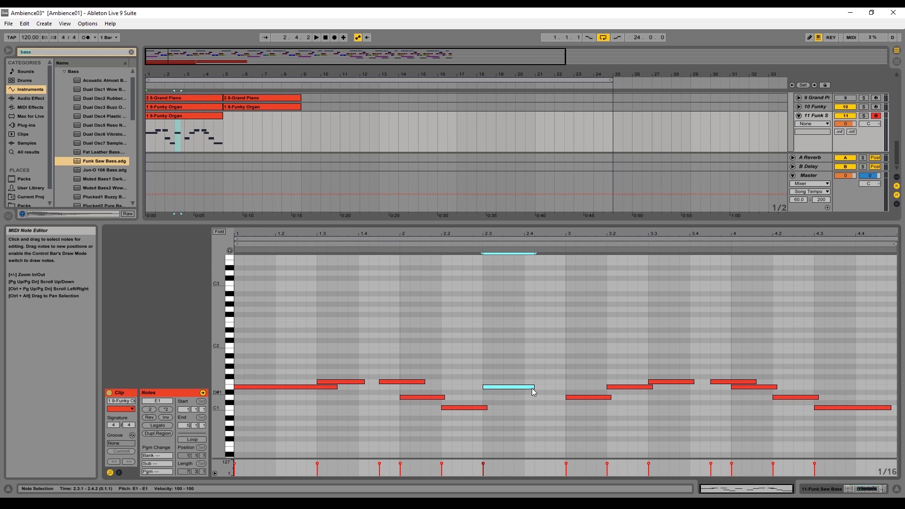
pyautogui.click(345, 383)
pyautogui.press('Delete')
pyautogui.press('space')
# - Try deleting the bass notes at 3.2 and 3.3, with the D1 at the start of bar 3 stretched over the gap
pyautogui.click(632, 386)
pyautogui.press('Delete')
pyautogui.click(660, 381)
pyautogui.press('Delete')
pyautogui.moveTo(611, 397); pyautogui.dragTo(669, 397)
pyautogui.press('space')
pyautogui.press('space')
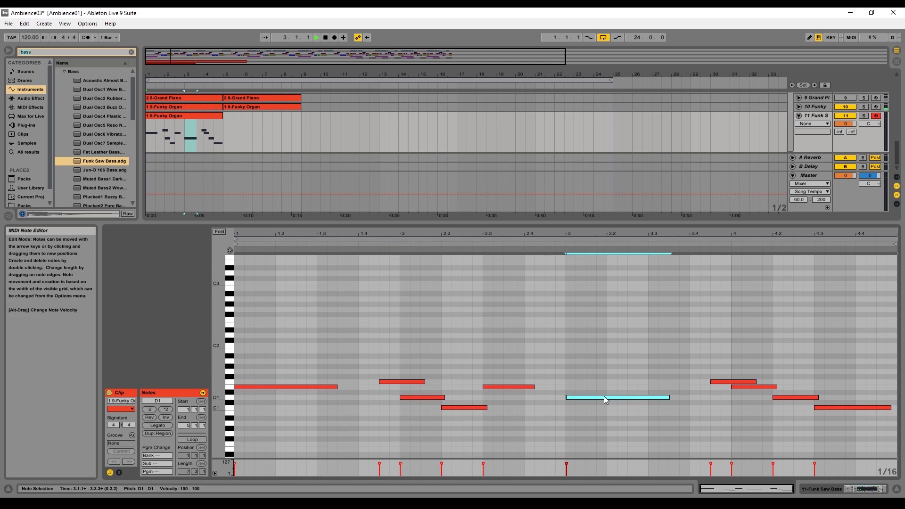
pyautogui.press('+')
pyautogui.moveTo(320, 387); pyautogui.dragTo(374, 387)
pyautogui.moveTo(670, 398); pyautogui.dragTo(722, 397)
# - Set the Funk Saw Bass track's volume to -4.6 dB and its Attack and Release macros to 25 and 94
pyautogui.moveTo(846, 123); pyautogui.dragTo(858, 124)
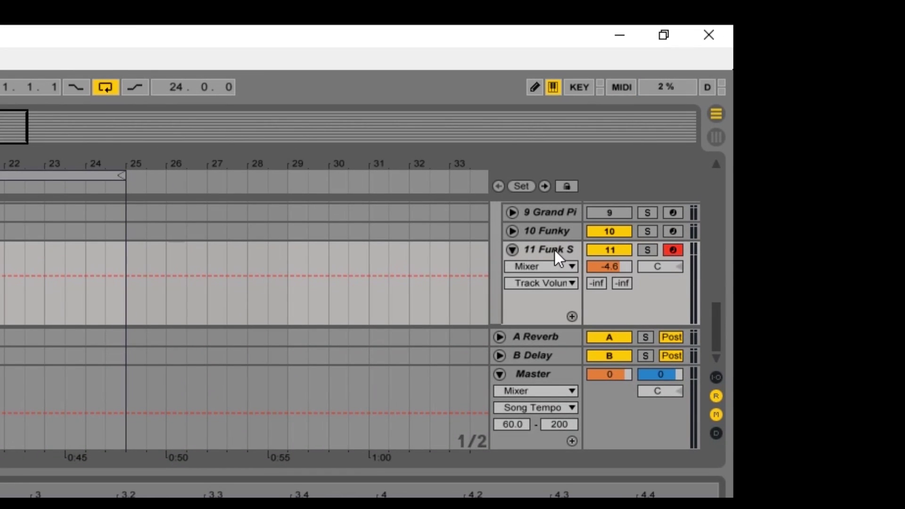
pyautogui.click(544, 250)
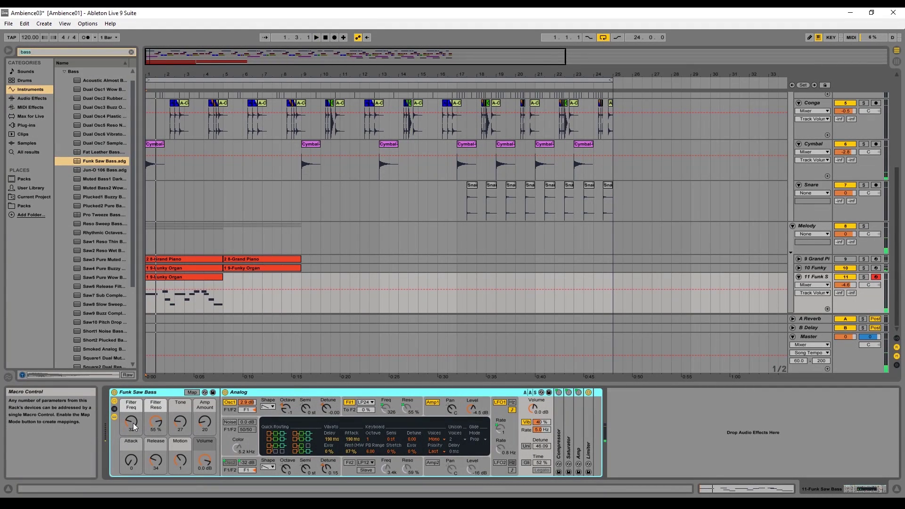
pyautogui.click(132, 423)
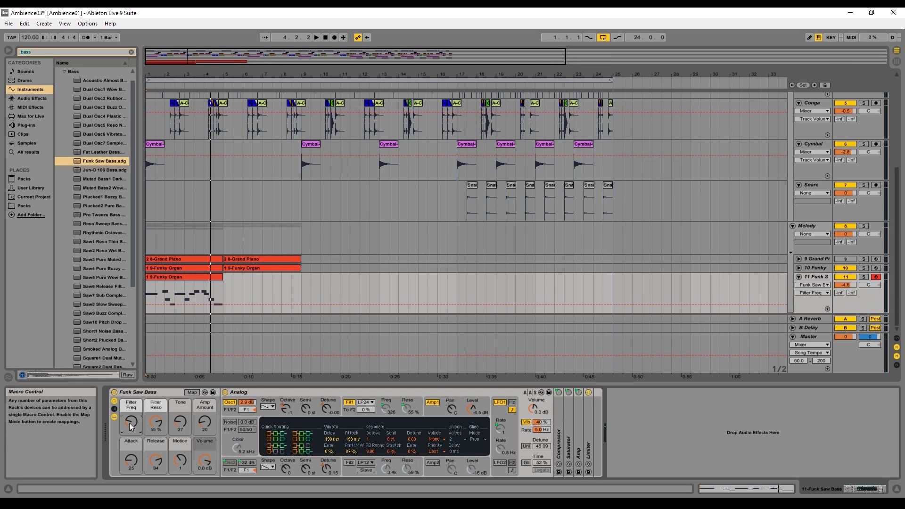
# - Show the Filter Freq automation of the Funk Saw Bass track and add breakpoints at the starts of bars 1 to 5
pyautogui.rightClick(132, 427)
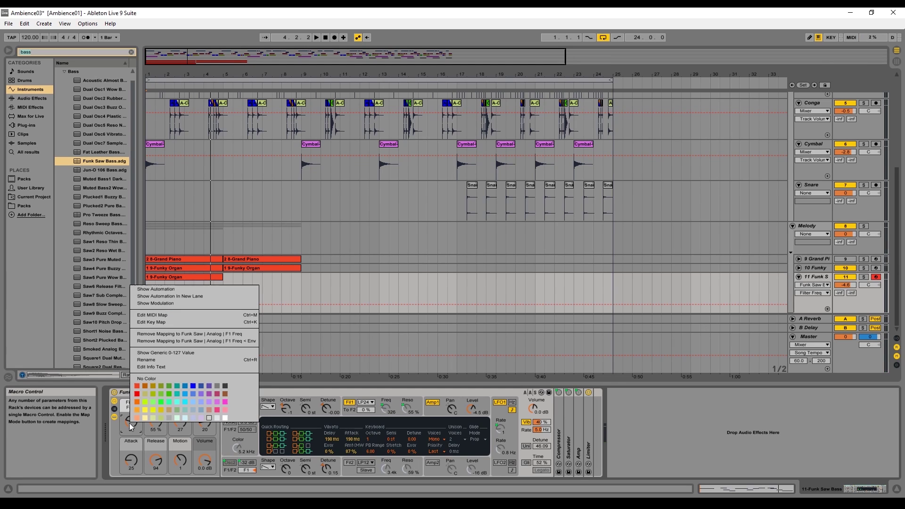
pyautogui.click(162, 290)
pyautogui.press('+')
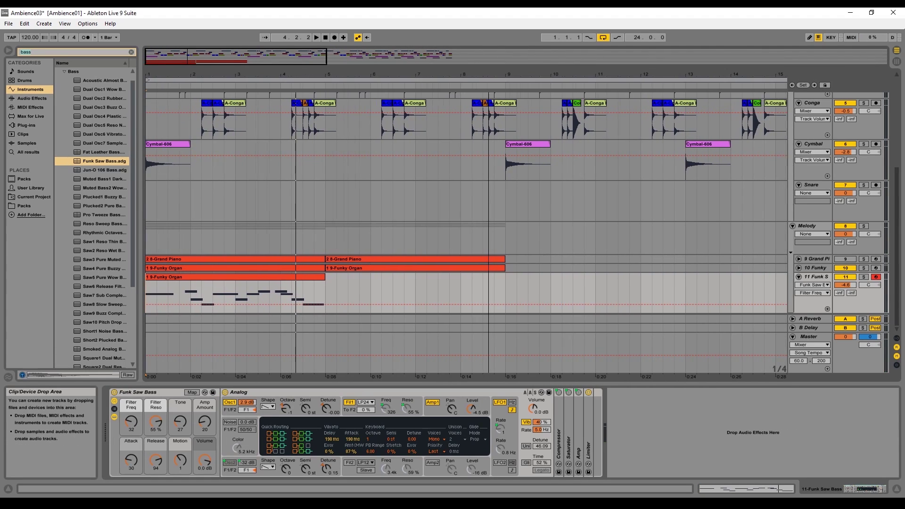
pyautogui.click(147, 303)
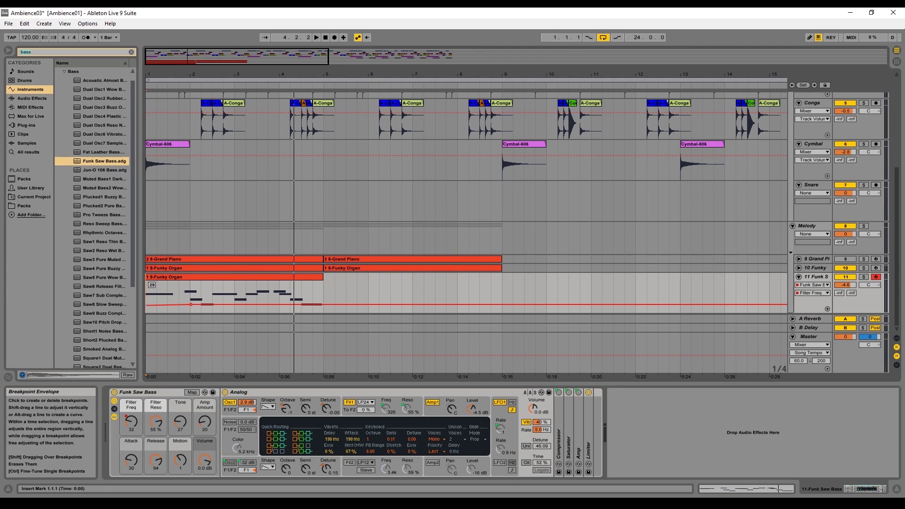
pyautogui.click(191, 304)
pyautogui.click(234, 304)
pyautogui.click(279, 304)
pyautogui.click(324, 304)
# - Raise the Filter Freq breakpoints at bars 2 and 4, and bend the two rising segments into curves during playback
pyautogui.moveTo(191, 304); pyautogui.dragTo(191, 298)
pyautogui.moveTo(234, 303); pyautogui.dragTo(280, 297)
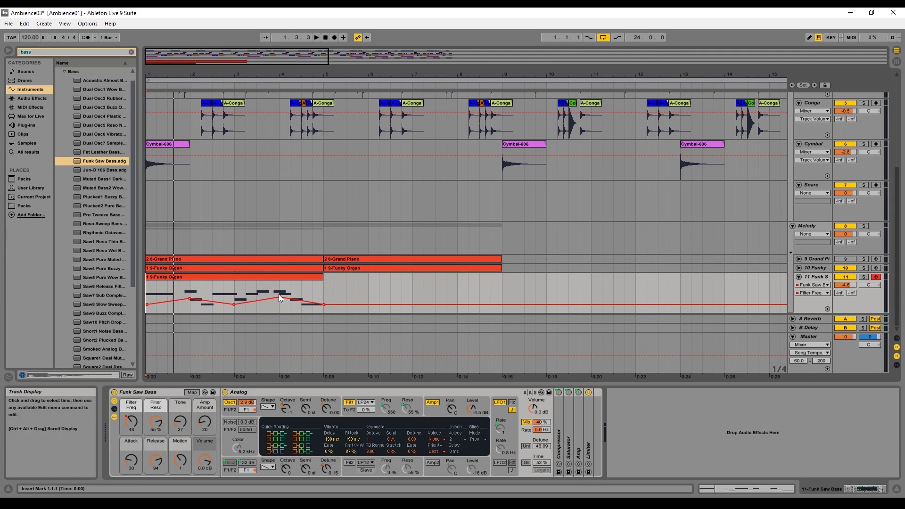
pyautogui.moveTo(171, 300); pyautogui.dragTo(171, 308)
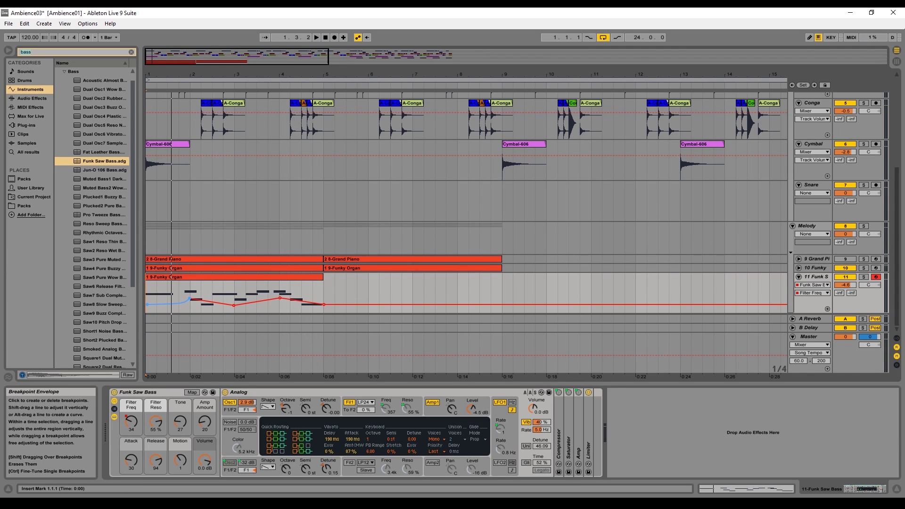
pyautogui.press('space')
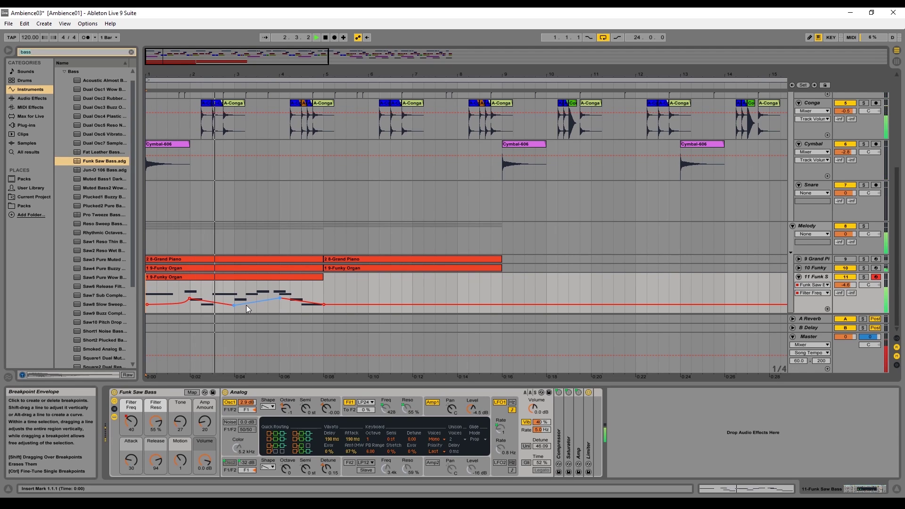
pyautogui.moveTo(248, 303); pyautogui.dragTo(247, 310)
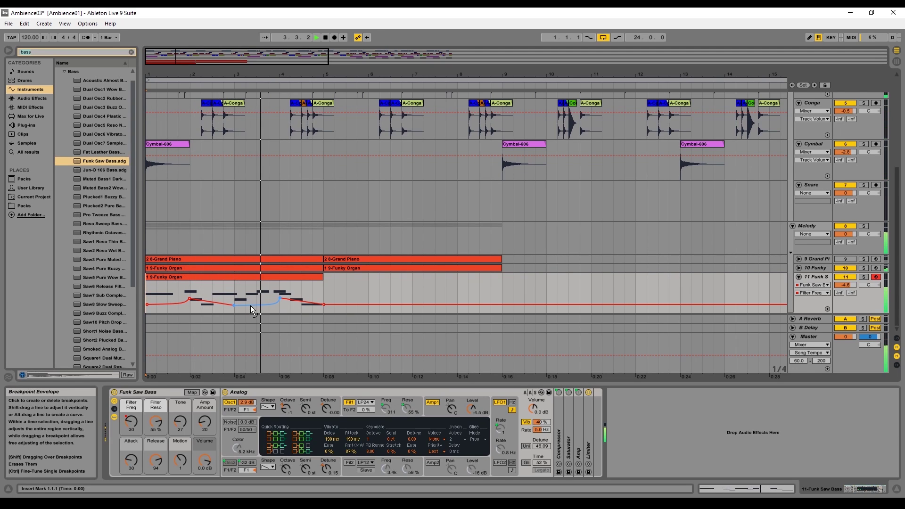
pyautogui.press('space')
# - Duplicate the bass clip into bars 5 to 8 and move the copy's F1 at 3.4.3 down to D1 to match the organ clip
pyautogui.click(253, 280)
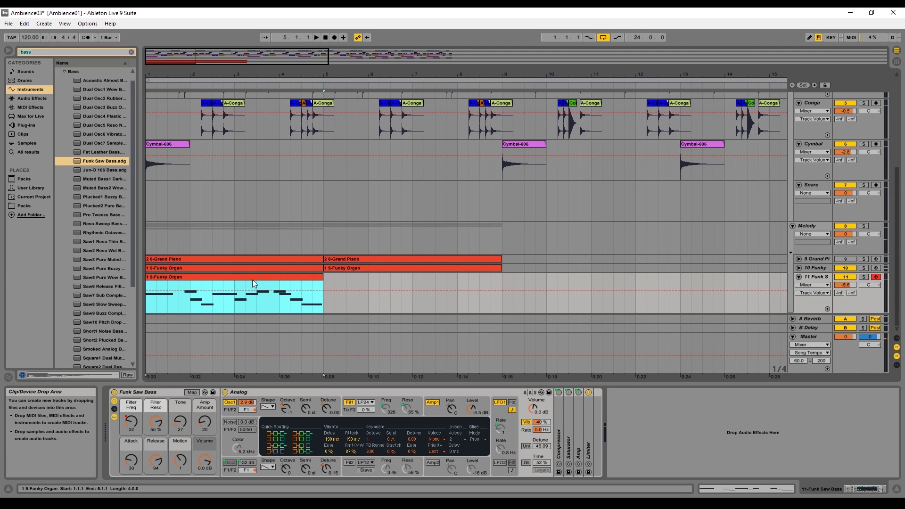
pyautogui.hotkey('ctrl', 'd')
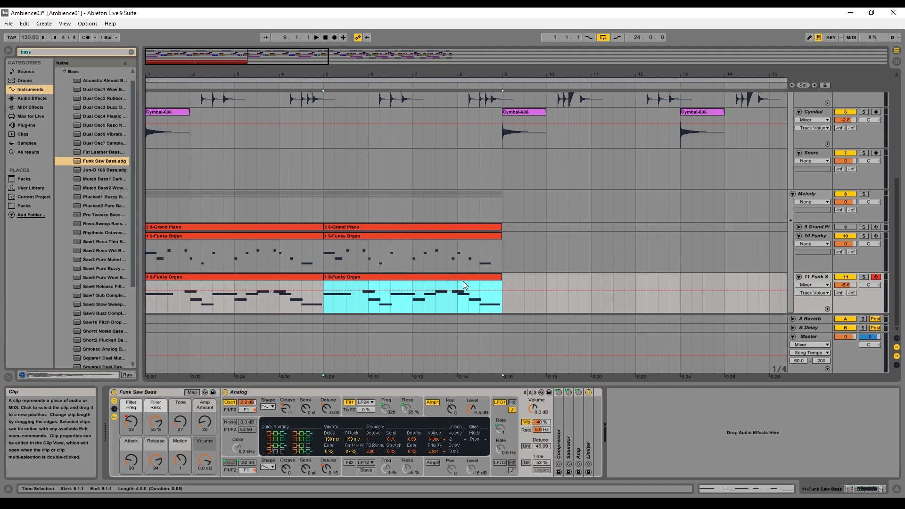
pyautogui.doubleClick(462, 281)
pyautogui.scroll(2, 479, 141)
pyautogui.click(483, 115)
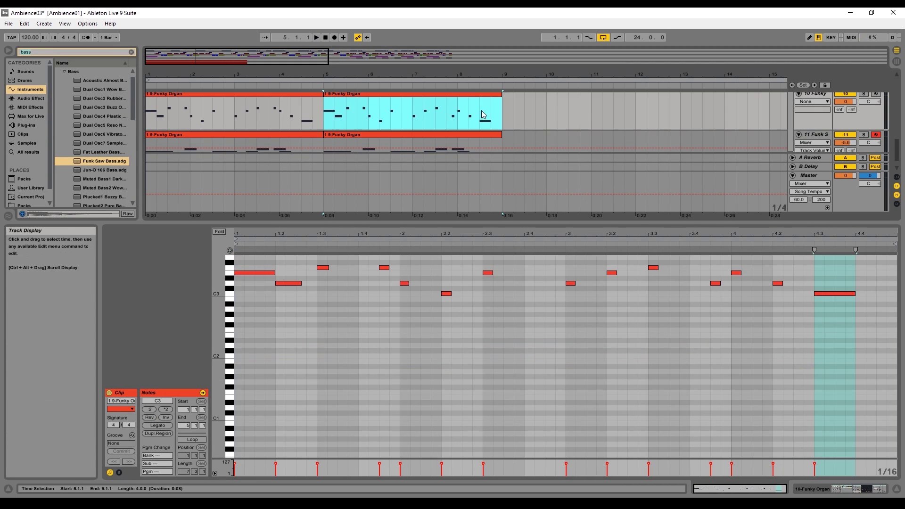
pyautogui.click(715, 315)
pyautogui.click(472, 142)
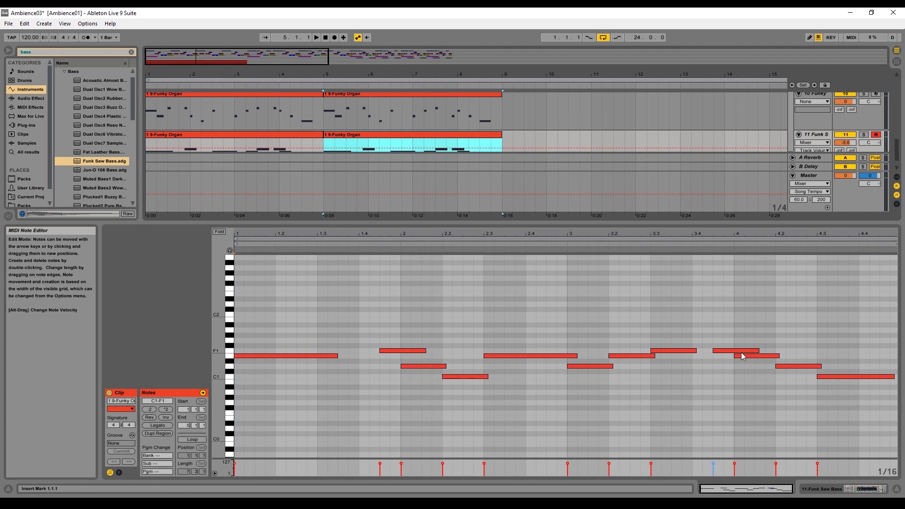
pyautogui.click(735, 366)
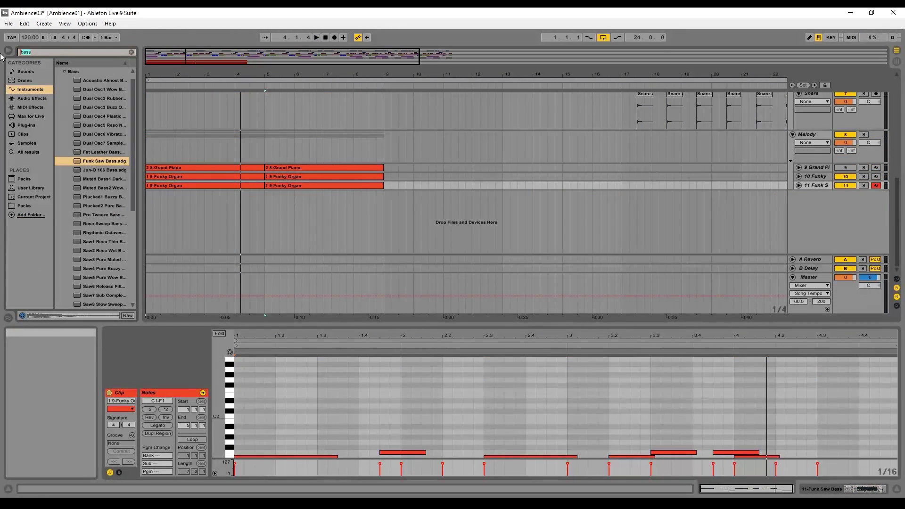
# - Search the instruments for "strings" and add Strings4 5ths Pad.adv as a new MIDI track below the Funk Saw Bass track
pyautogui.write('strings')
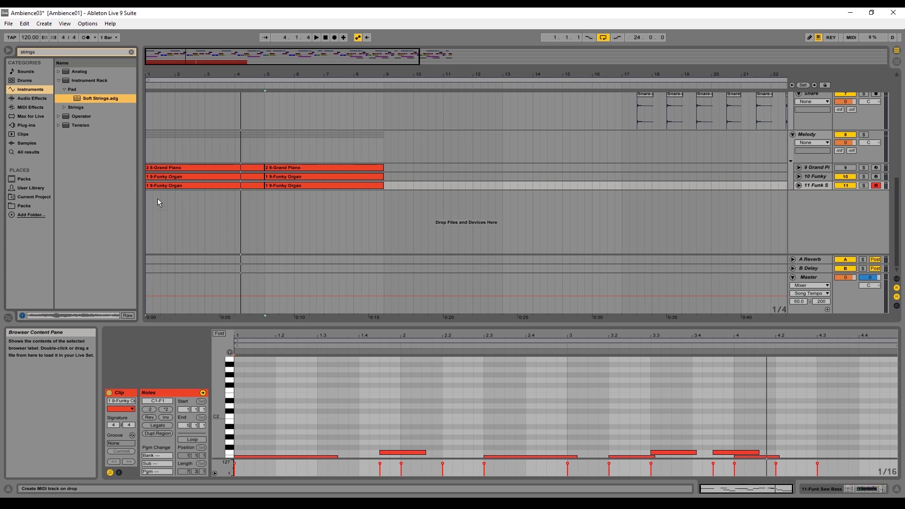
pyautogui.moveTo(157, 199); pyautogui.dragTo(157, 198)
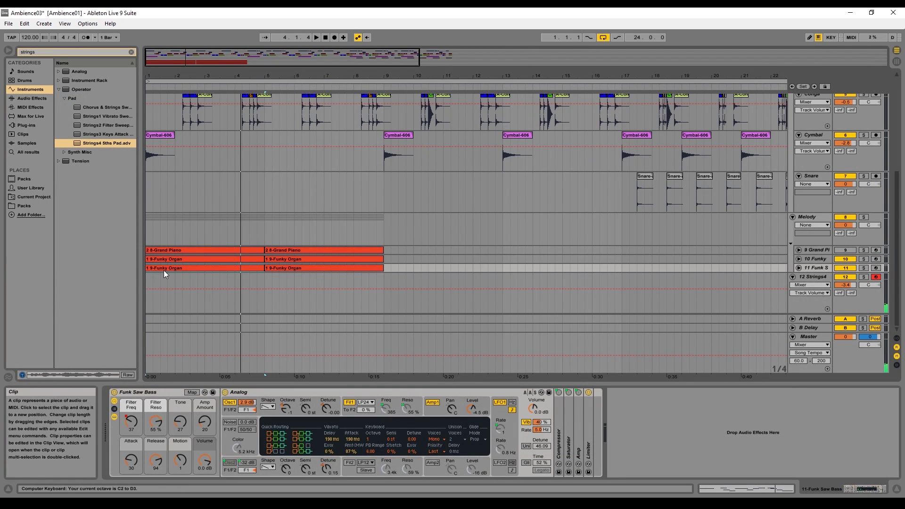
# - Copy the bass clips onto the strings track and transpose all notes of the first strings clip up one octave to C2–F2
pyautogui.moveTo(163, 269); pyautogui.dragTo(163, 286)
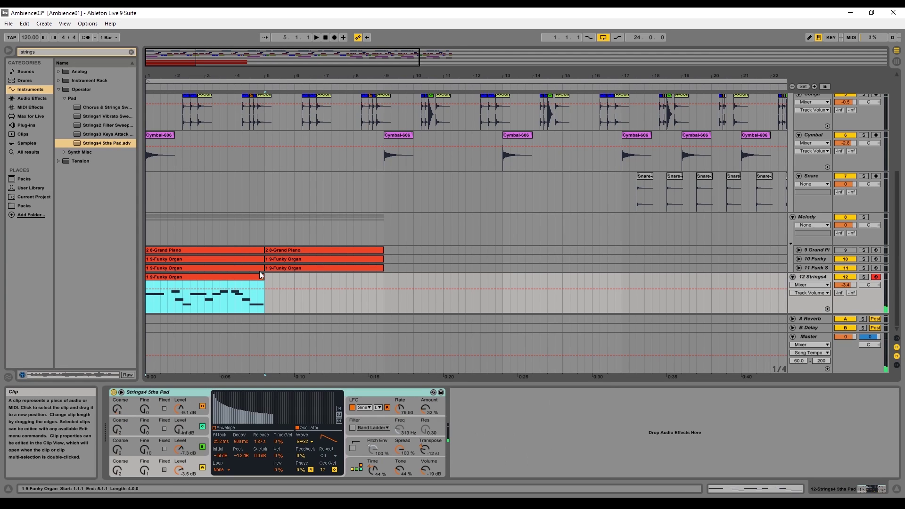
pyautogui.click(281, 269)
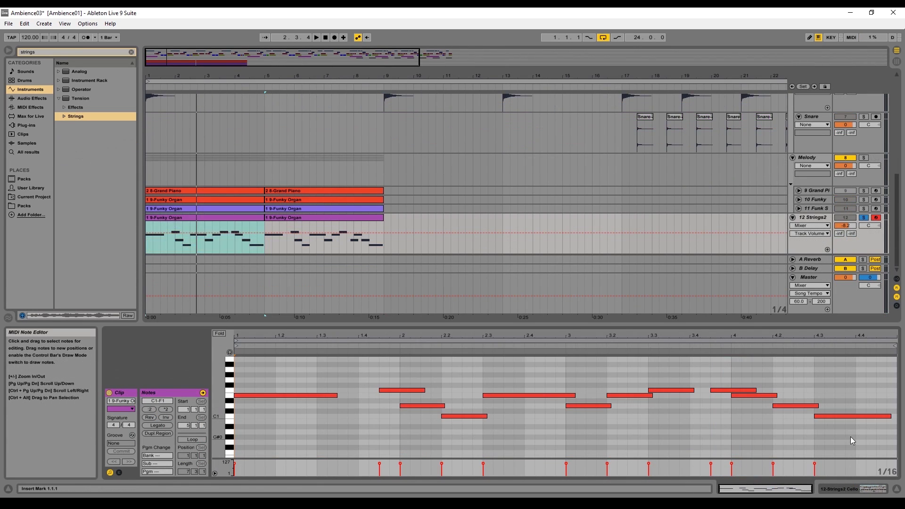
pyautogui.hotkey('ctrl', 'a')
pyautogui.moveTo(242, 395); pyautogui.dragTo(244, 372)
pyautogui.click(282, 218)
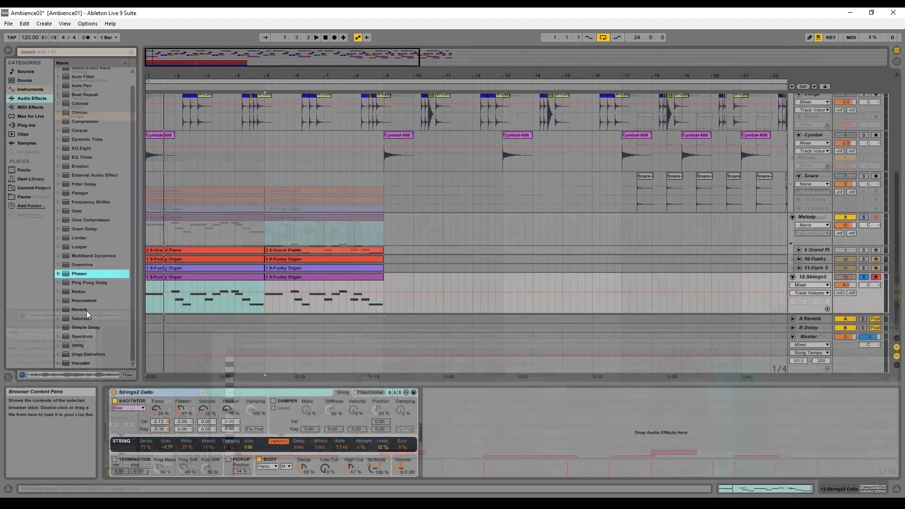
# - Add Reverb after Strings2 Cello with Quality High, Size 146.83, Decay Time 1.92 s and Dry/Wet 52%
pyautogui.moveTo(86, 310); pyautogui.dragTo(469, 404)
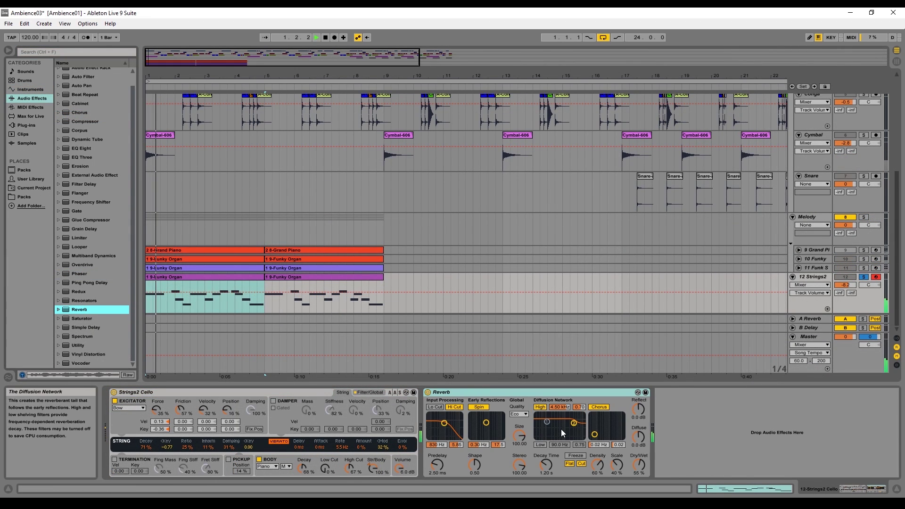
pyautogui.moveTo(546, 464); pyautogui.dragTo(545, 450)
pyautogui.moveTo(633, 468); pyautogui.dragTo(632, 471)
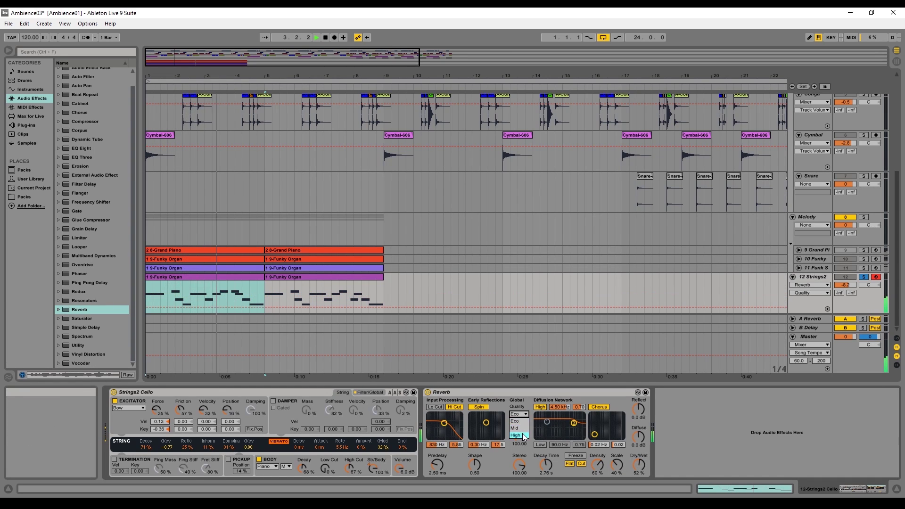
pyautogui.moveTo(519, 436); pyautogui.dragTo(518, 430)
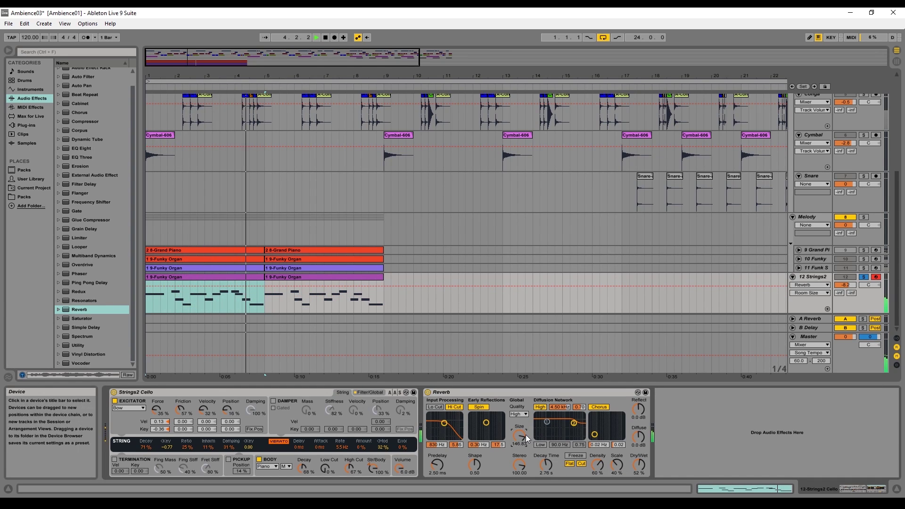
pyautogui.moveTo(547, 465); pyautogui.dragTo(547, 475)
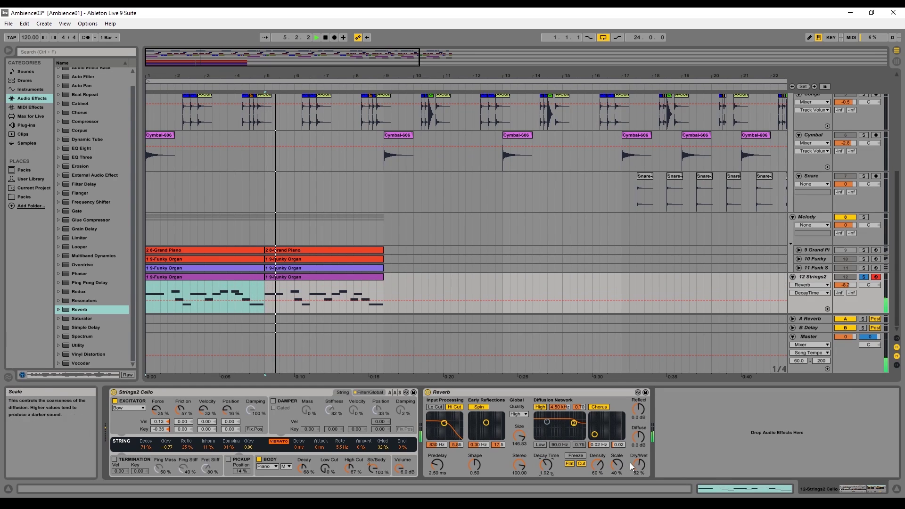
# - Unsolo the Strings2 Cello track and raise its volume to -7.5 dB while playing it with the other tracks
pyautogui.click(863, 277)
pyautogui.press('space')
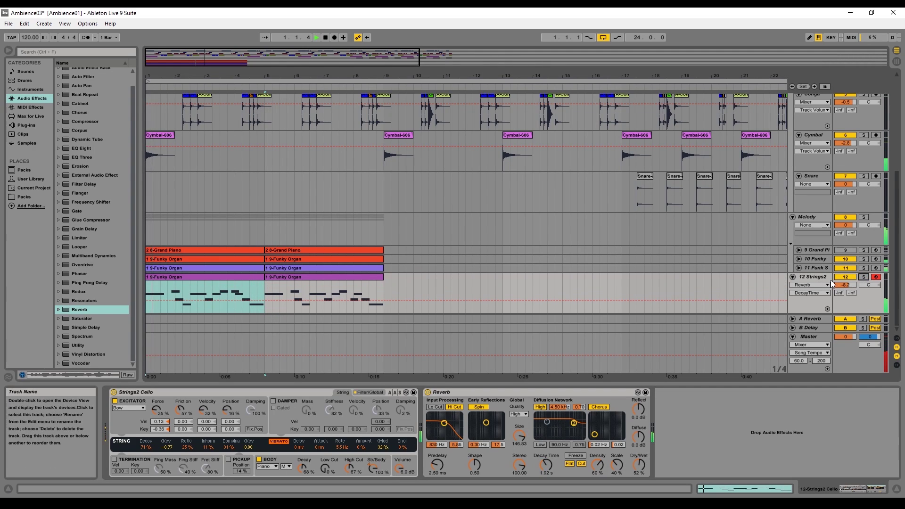
pyautogui.moveTo(847, 284); pyautogui.dragTo(847, 280)
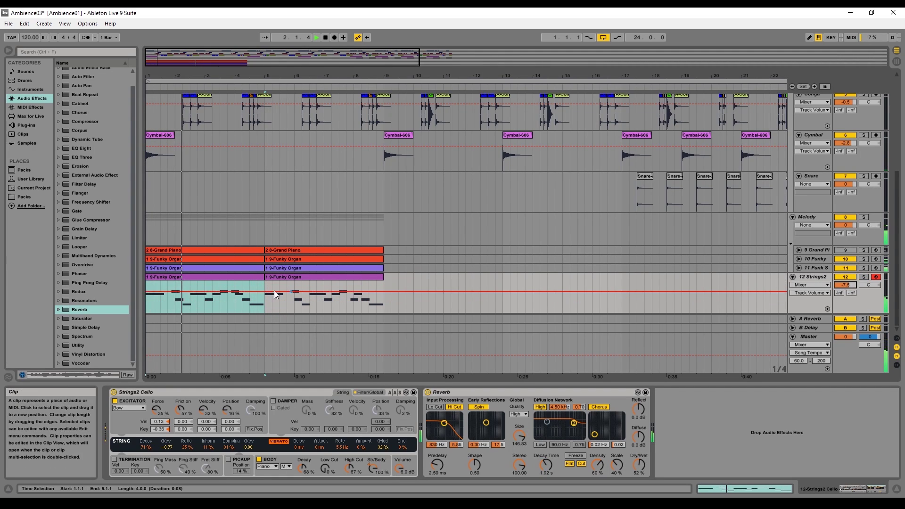
pyautogui.press('space')
# - Thin out the overlapping notes in the first strings clip and lengthen the remaining ones to fill the gaps, then play it back
pyautogui.click(219, 281)
pyautogui.doubleClick(222, 277)
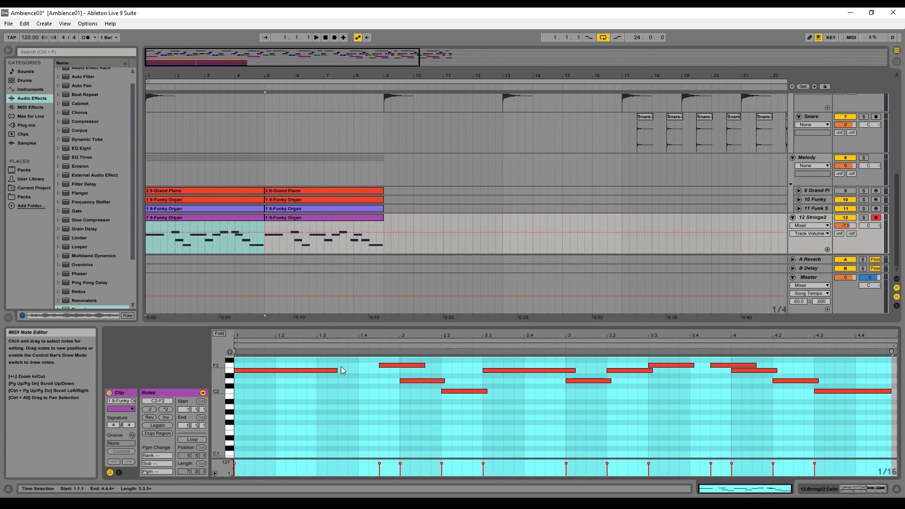
pyautogui.click(367, 370)
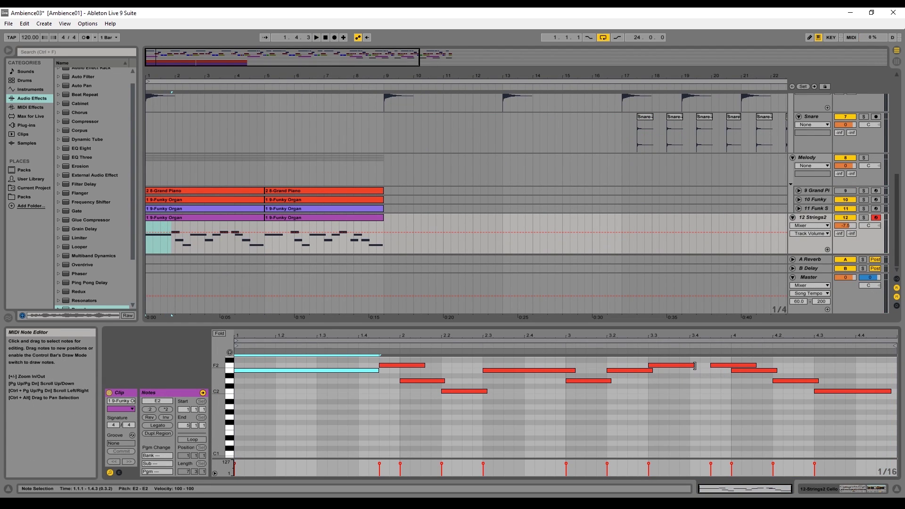
pyautogui.moveTo(694, 366); pyautogui.dragTo(703, 363)
pyautogui.moveTo(470, 429); pyautogui.dragTo(441, 363)
pyautogui.doubleClick(420, 381)
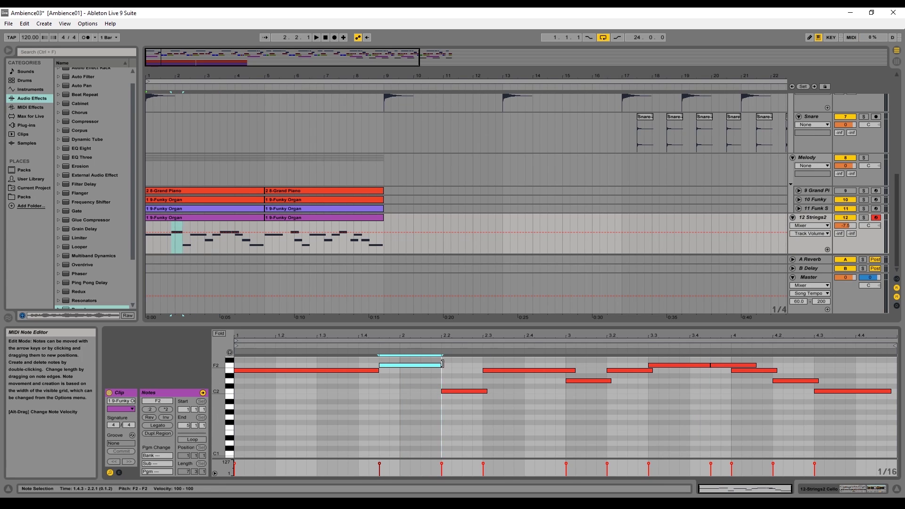
pyautogui.doubleClick(629, 371)
pyautogui.moveTo(610, 380); pyautogui.dragTo(648, 380)
pyautogui.doubleClick(742, 370)
pyautogui.moveTo(755, 366); pyautogui.dragTo(777, 363)
pyautogui.moveTo(890, 390); pyautogui.dragTo(896, 391)
pyautogui.press('space')
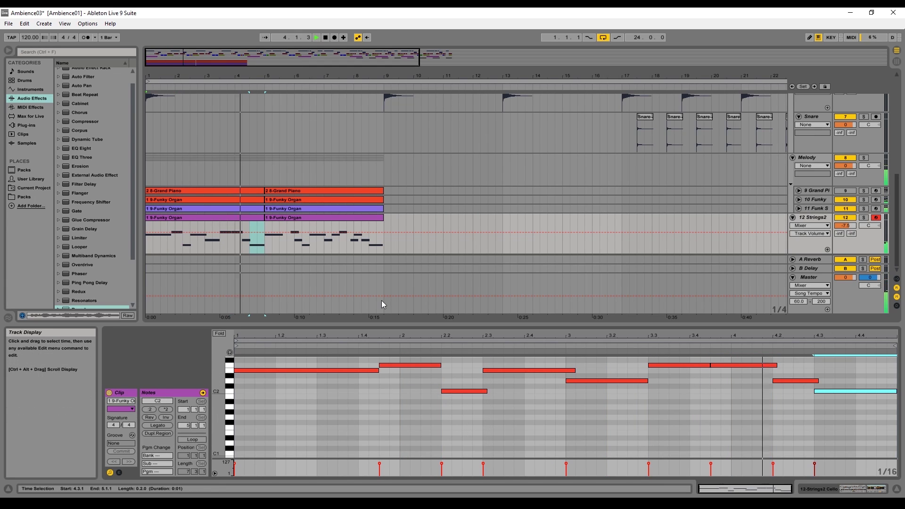
pyautogui.press('space')
# - Reduce the first strings clip to one-bar notes E2, C2, D2 and F2, and lower the track's volume to -10.4 dB during playback
pyautogui.click(507, 381)
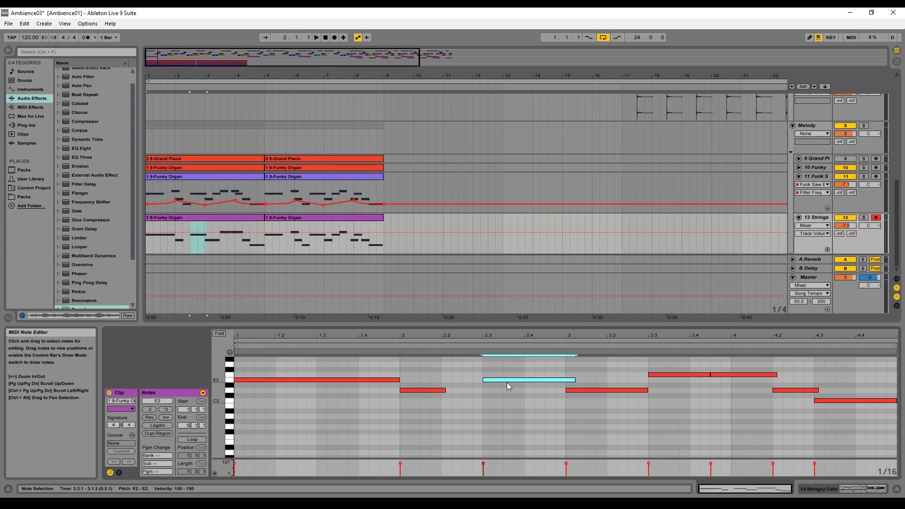
pyautogui.doubleClick(507, 380)
pyautogui.moveTo(444, 390)
pyautogui.mouseDown()
pyautogui.moveTo(566, 390)
pyautogui.moveTo(432, 401)
pyautogui.mouseUp()
pyautogui.doubleClick(678, 375)
pyautogui.doubleClick(743, 374)
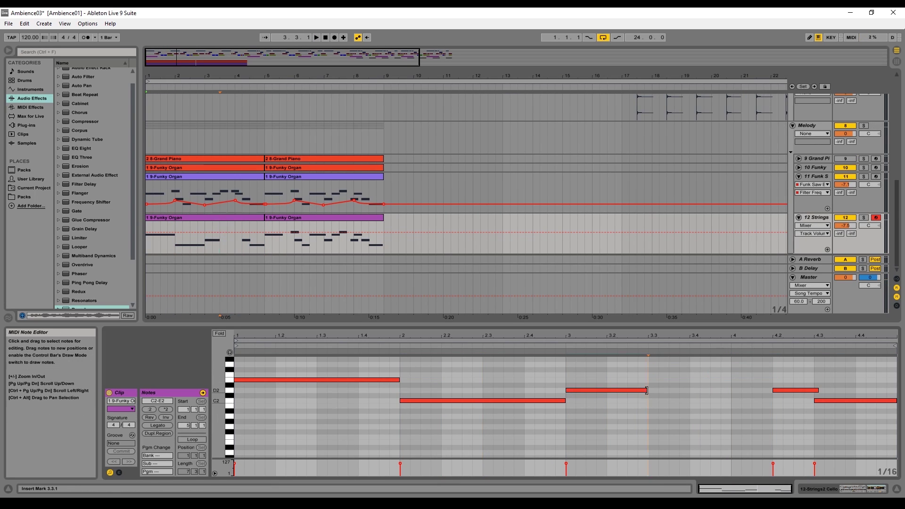
pyautogui.moveTo(647, 390); pyautogui.dragTo(730, 390)
pyautogui.moveTo(787, 390); pyautogui.dragTo(741, 381)
pyautogui.hotkey('ctrl', 'z')
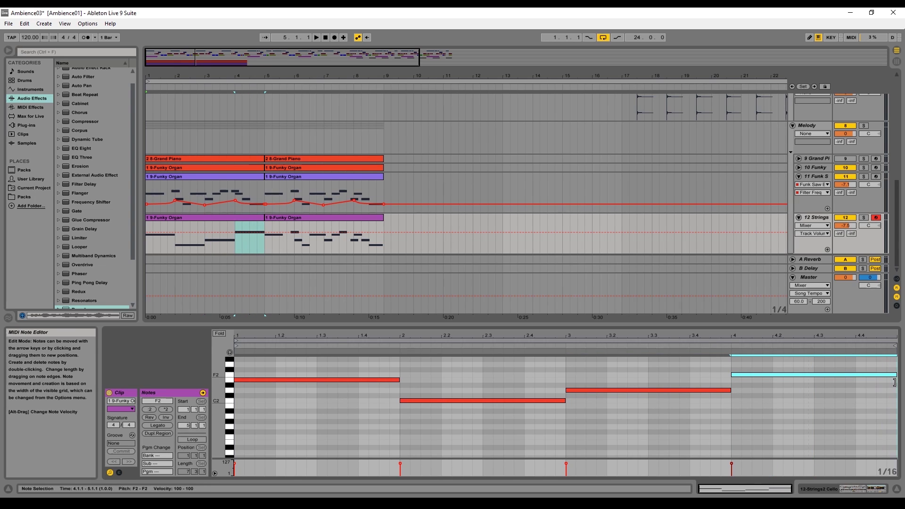
pyautogui.press('space')
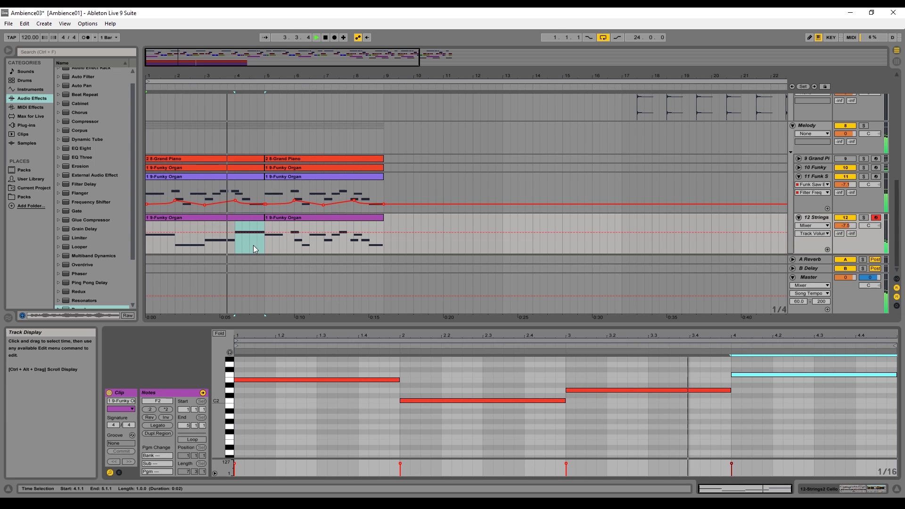
pyautogui.moveTo(847, 224); pyautogui.dragTo(846, 235)
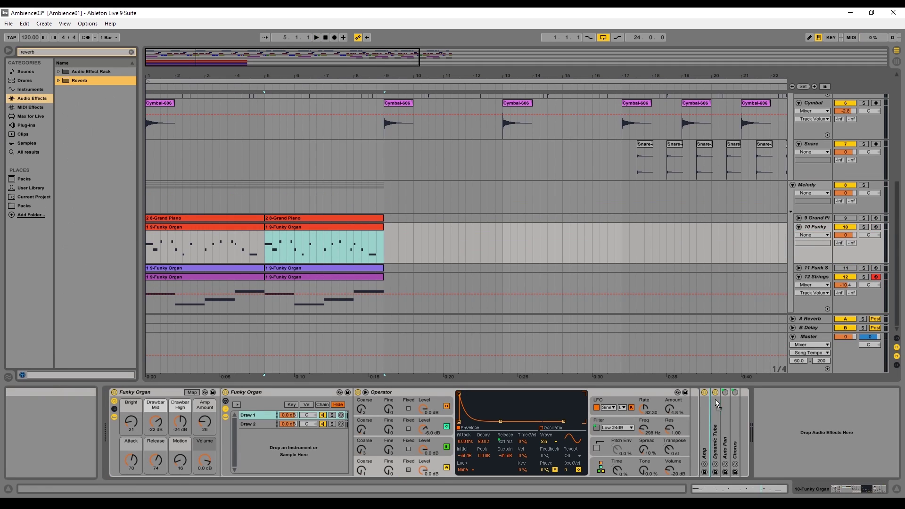
# - Add Reverb to the Funky Organ track with Quality High, Decay Time 2.01 s and Dry/Wet 63%, and solo the track
pyautogui.press('Return')
pyautogui.press('space')
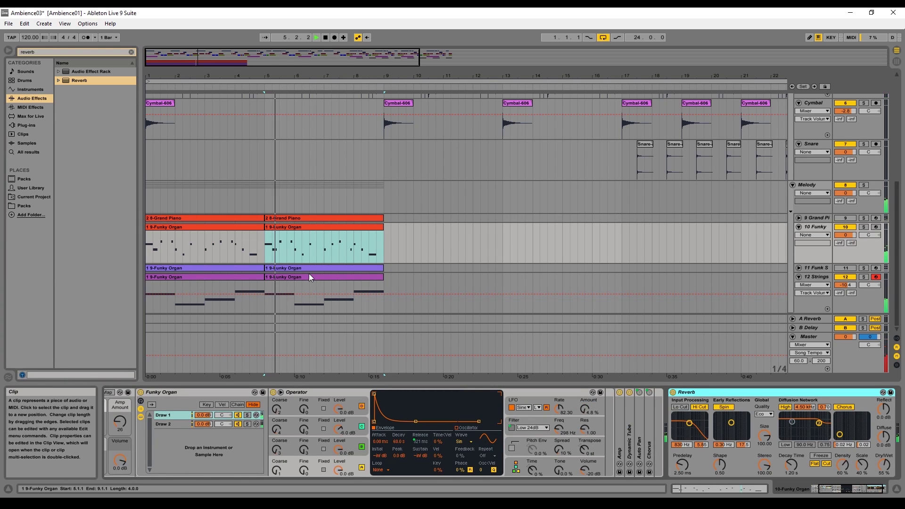
pyautogui.click(863, 227)
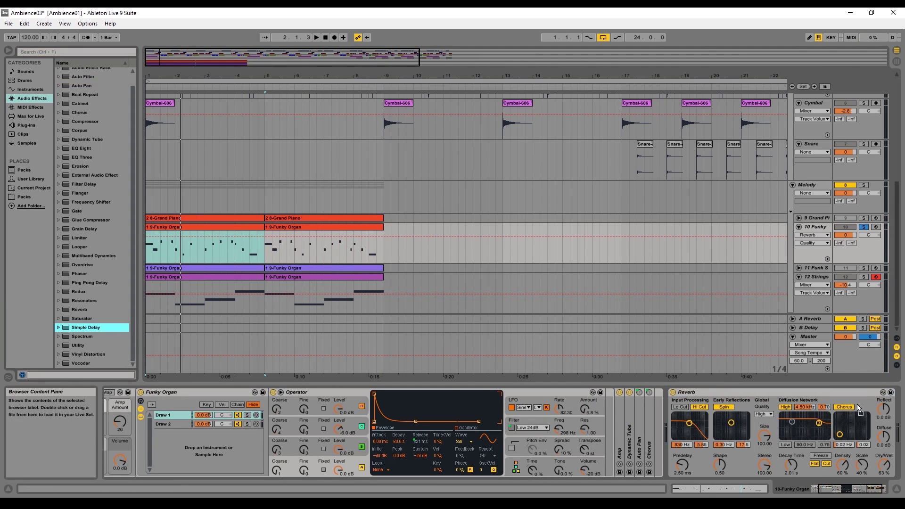
# - Add Simple Delay after the organ's Reverb and adjust its left delay time and feedback while listening
pyautogui.press('Return')
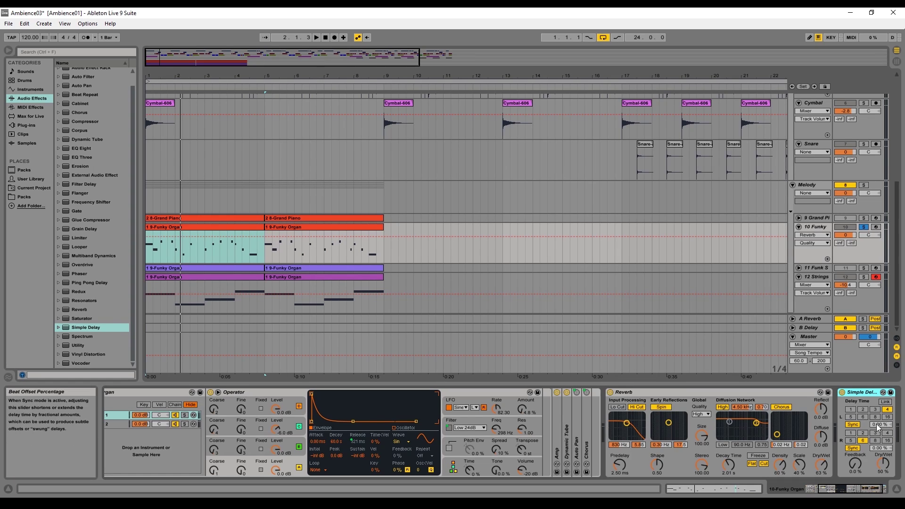
pyautogui.press('space')
pyautogui.click(862, 410)
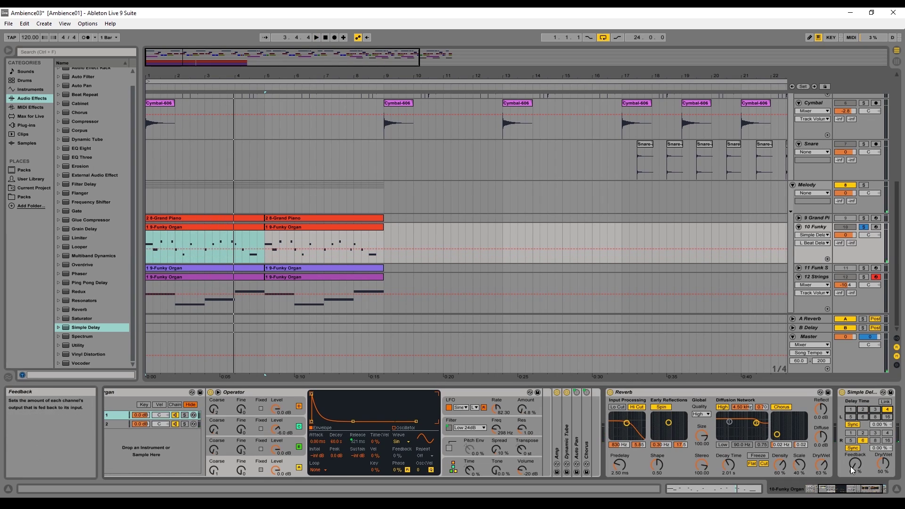
pyautogui.moveTo(855, 464); pyautogui.dragTo(876, 467)
pyautogui.press('space')
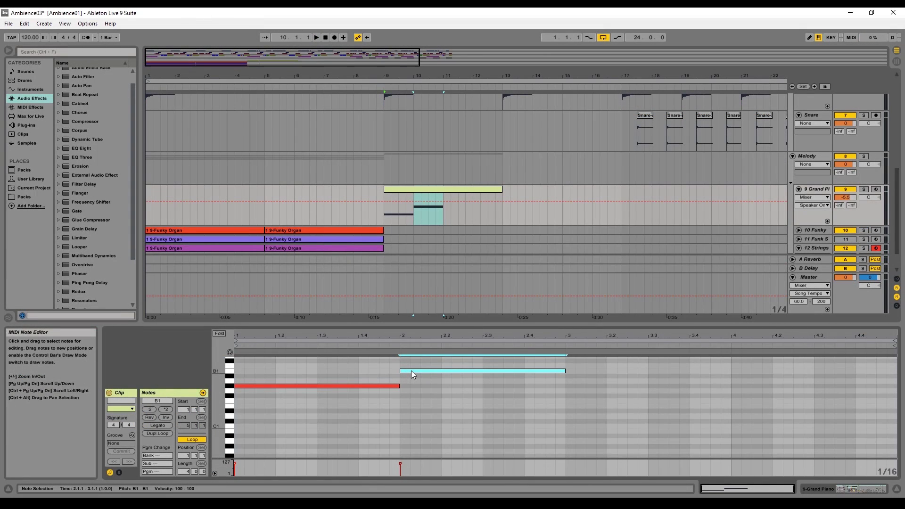
# - Play the new Grand Piano clip in bars 9 to 12 and copy its first-bar G#1 note down to C1
pyautogui.click(341, 383)
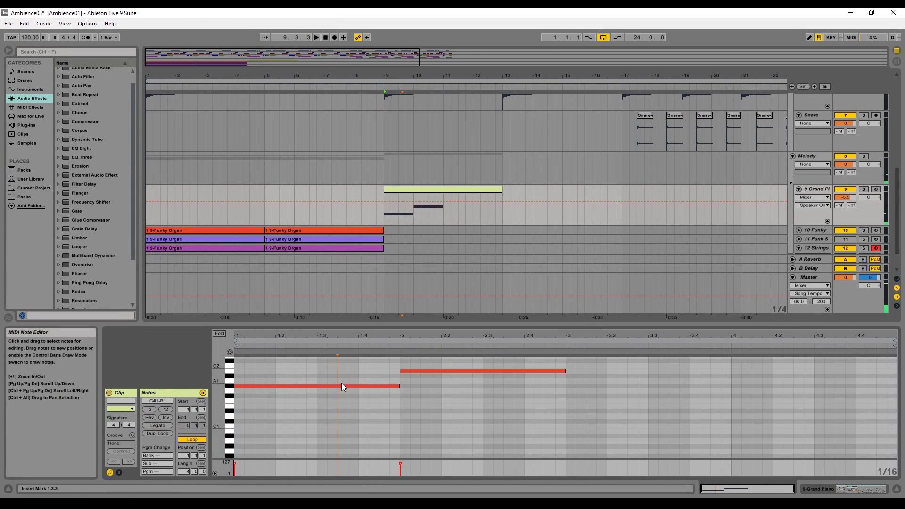
pyautogui.press('space')
pyautogui.press('space')
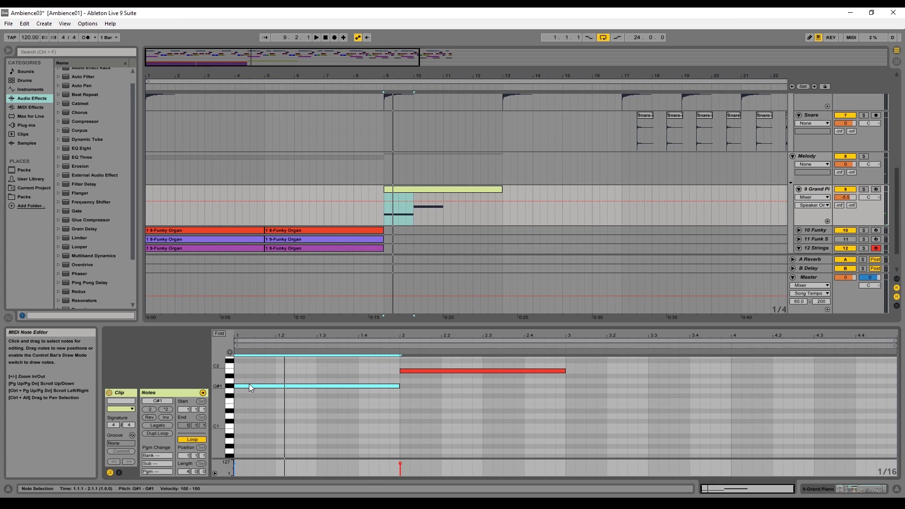
pyautogui.keyDown('ctrl'); pyautogui.moveTo(248, 384); pyautogui.dragTo(253, 428); pyautogui.keyUp('ctrl')
pyautogui.press('space')
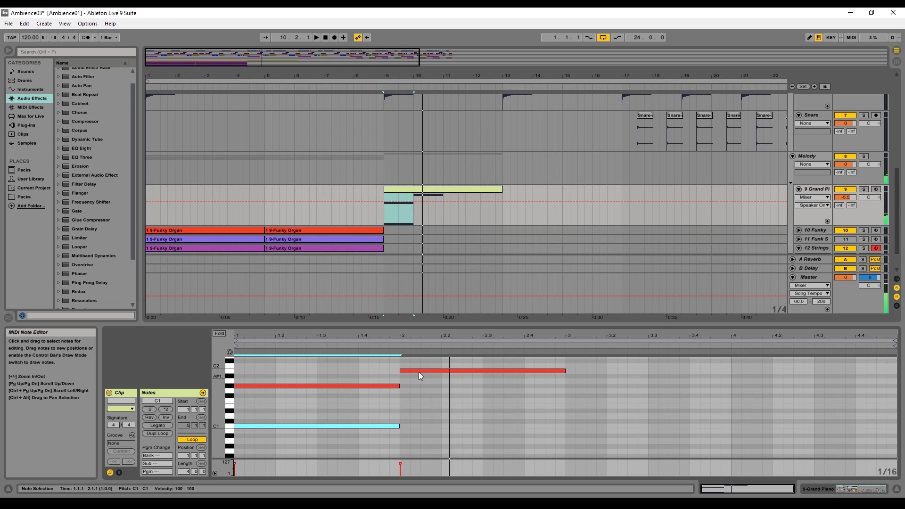
# - Add E1 below the B1 in the piano clip's second bar and place one-bar notes A1 and C#1 in its third
pyautogui.click(411, 370)
pyautogui.moveTo(411, 370); pyautogui.dragTo(384, 377)
pyautogui.moveTo(483, 434); pyautogui.dragTo(425, 370)
pyautogui.moveTo(425, 370); pyautogui.dragTo(590, 380)
pyautogui.moveTo(418, 410); pyautogui.dragTo(417, 405)
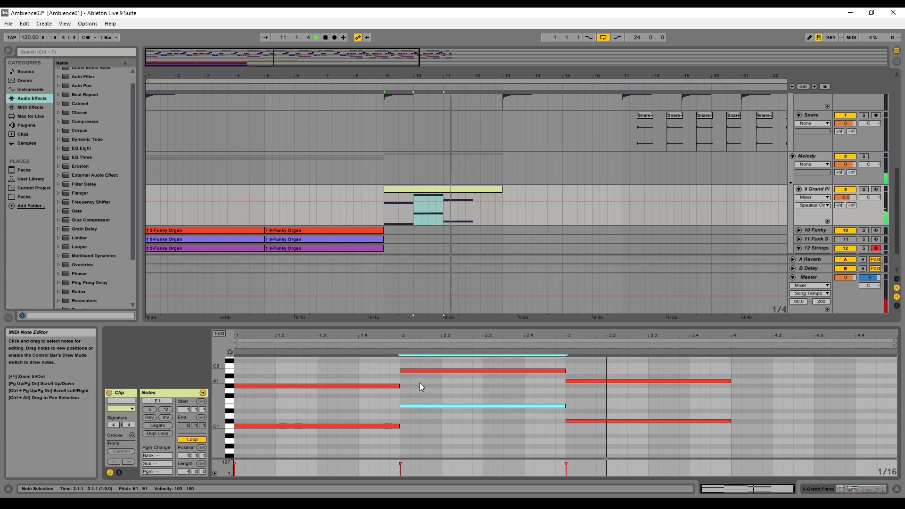
# - Fill the piano clip's fourth bar with one-bar notes F#1 and D#1, playing the clip to check the harmony
pyautogui.moveTo(361, 435); pyautogui.dragTo(743, 396)
pyautogui.press('space')
pyautogui.press('space')
pyautogui.press('space')
pyautogui.press('space')
pyautogui.moveTo(743, 431); pyautogui.dragTo(742, 412)
pyautogui.press('space')
pyautogui.press('space')
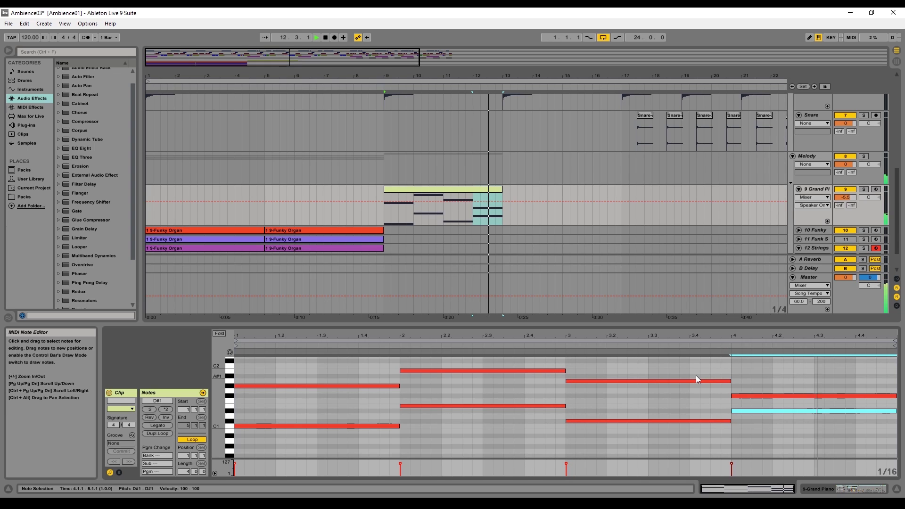
# - Duplicate the Grand Piano clip into bars 13 to 16 and copy the clip from bars 9 to 12 onto the Funky Organ track
pyautogui.click(407, 190)
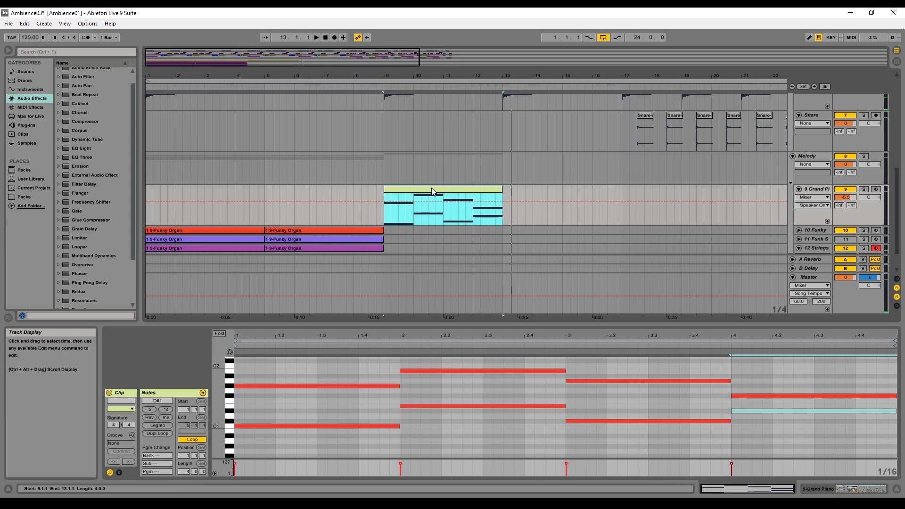
pyautogui.hotkey('ctrl', 'd')
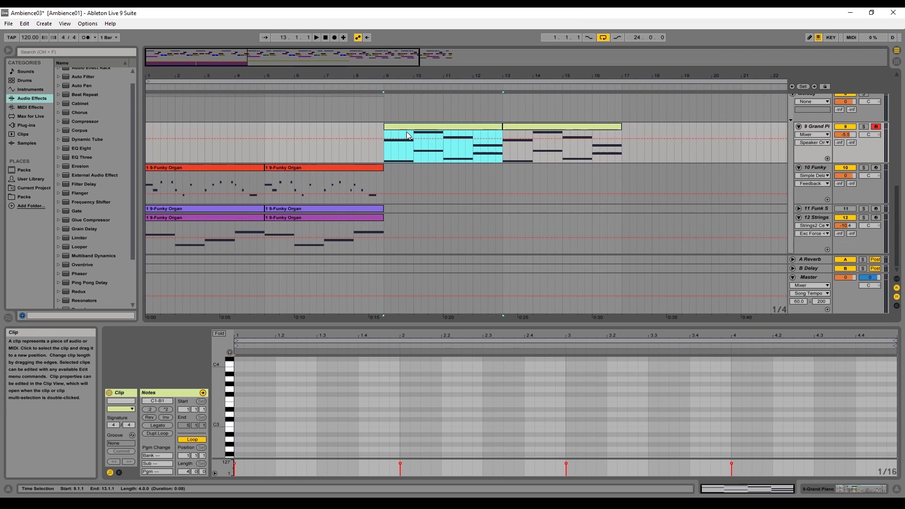
pyautogui.moveTo(407, 135); pyautogui.dragTo(406, 169)
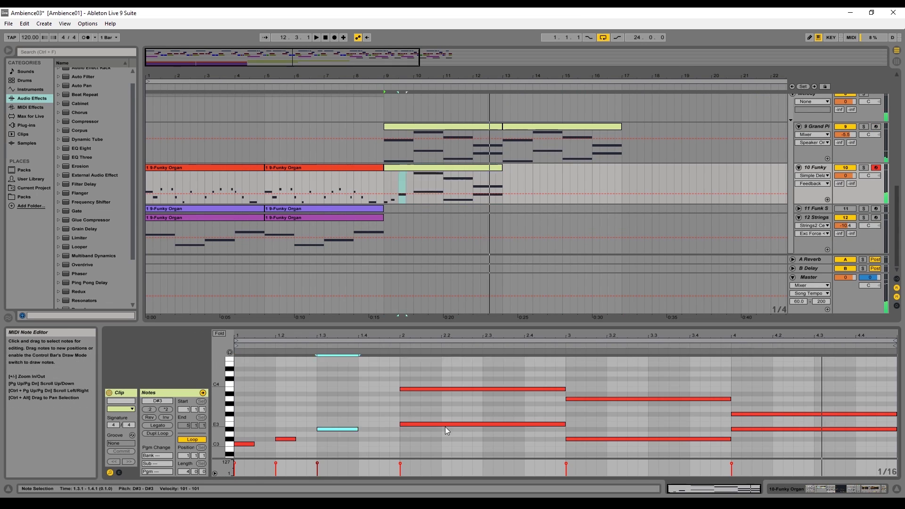
# - Replace the long notes in bars 2 to 4 of the new organ clip with three-note figures, using D#3, F3 and F#3 in bar 4
pyautogui.moveTo(456, 403); pyautogui.dragTo(439, 377)
pyautogui.press('Delete')
pyautogui.moveTo(403, 424); pyautogui.dragTo(568, 439)
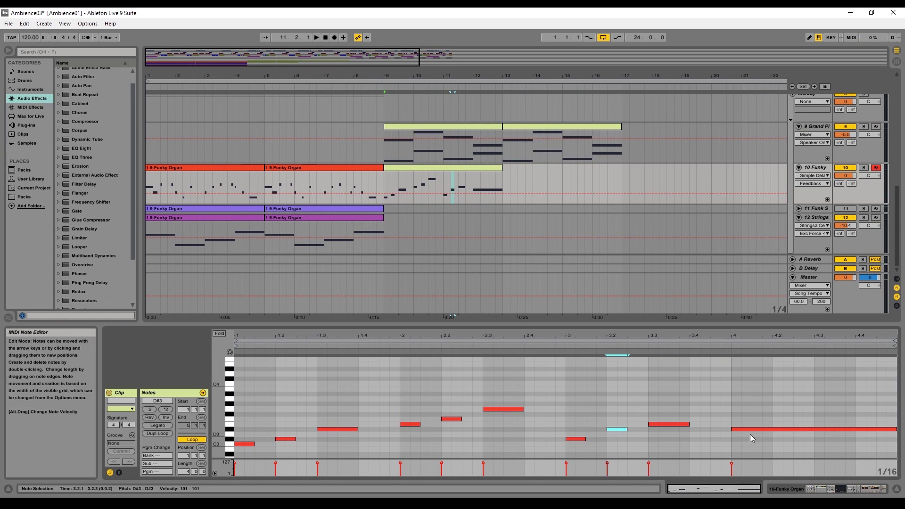
pyautogui.hotkey('ctrl', 'd')
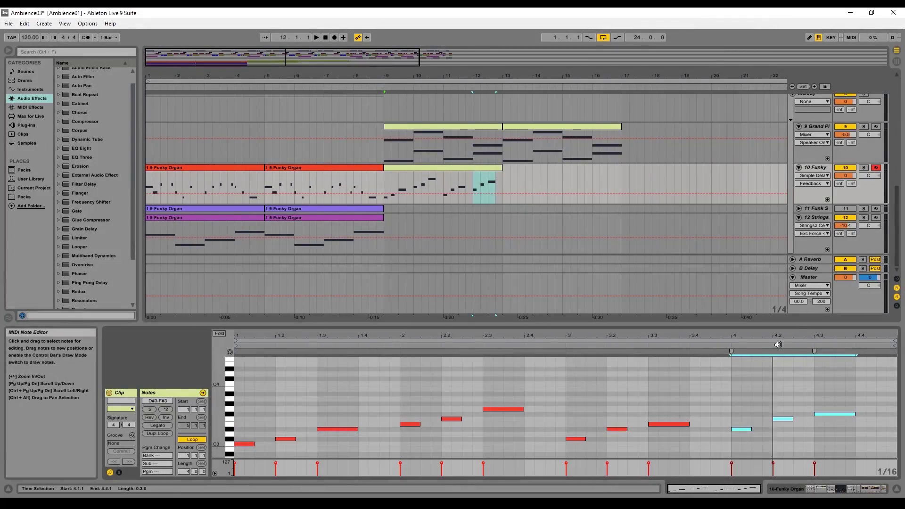
pyautogui.moveTo(783, 335); pyautogui.dragTo(778, 336)
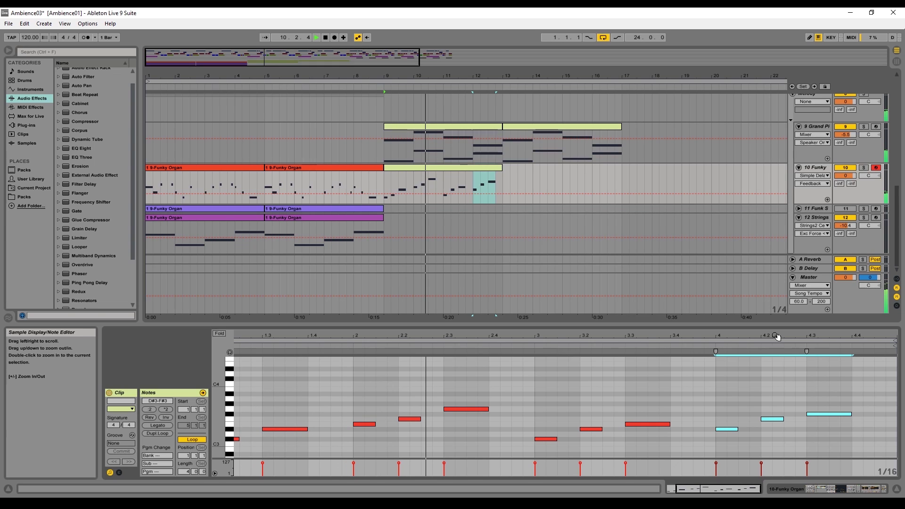
pyautogui.click(424, 426)
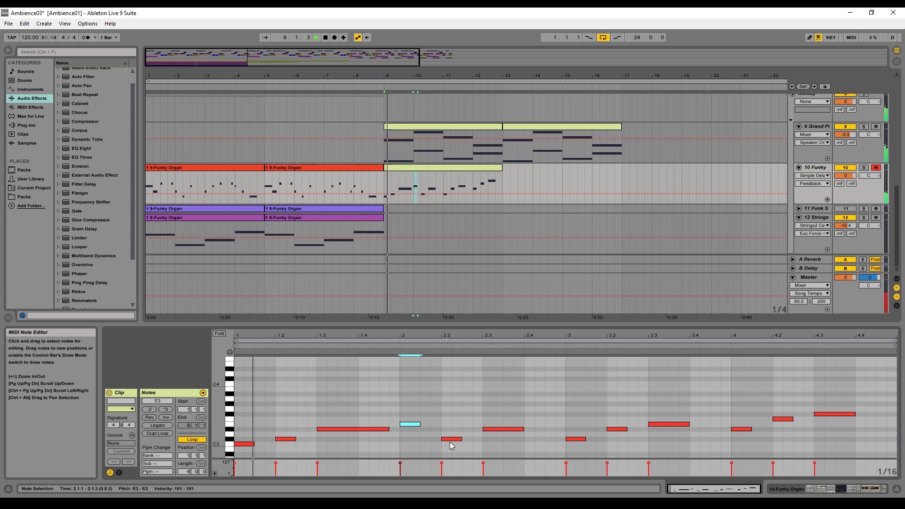
# - Shorten the short notes in the Funky Organ clip and trim the long D#3 at 1.3 to one beat
pyautogui.moveTo(798, 442); pyautogui.dragTo(745, 403)
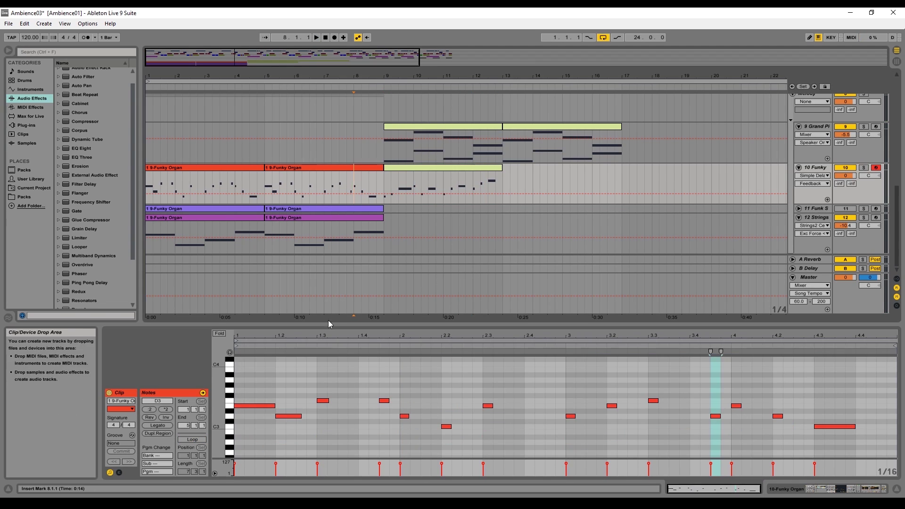
pyautogui.click(407, 168)
pyautogui.click(387, 429)
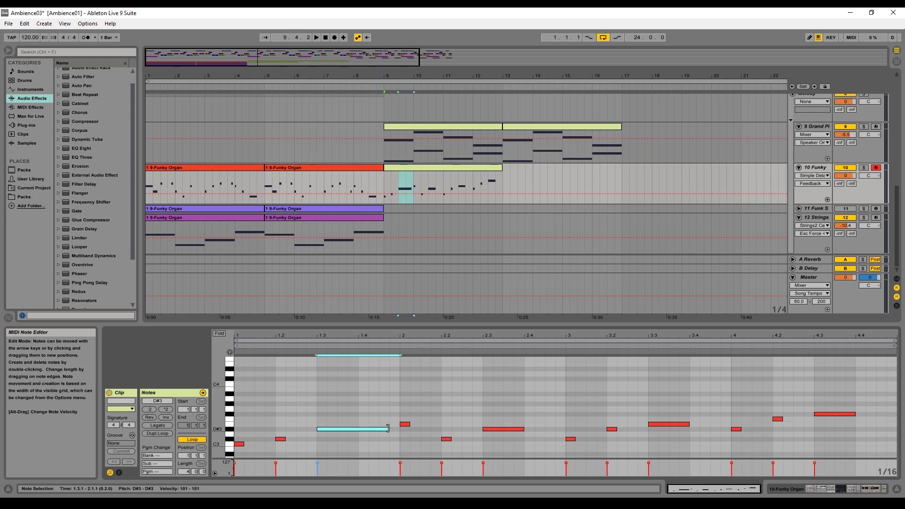
pyautogui.moveTo(389, 428); pyautogui.dragTo(358, 429)
# - Add sixteenth-long D#3 pickup notes to the organ clip just before 2.1, 3.1, 3.3 and 4.3, playing it back
pyautogui.click(280, 439)
pyautogui.moveTo(280, 439); pyautogui.dragTo(394, 429)
pyautogui.moveTo(394, 429); pyautogui.dragTo(560, 429)
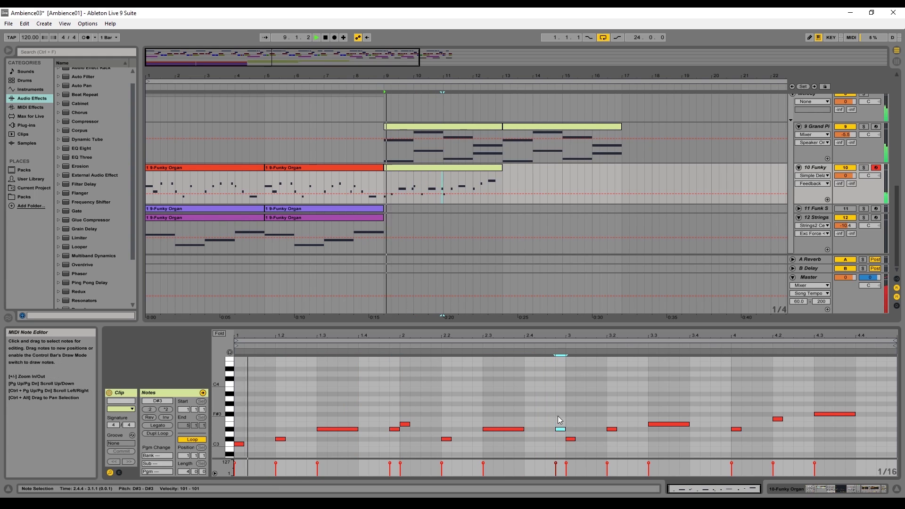
pyautogui.doubleClick(642, 428)
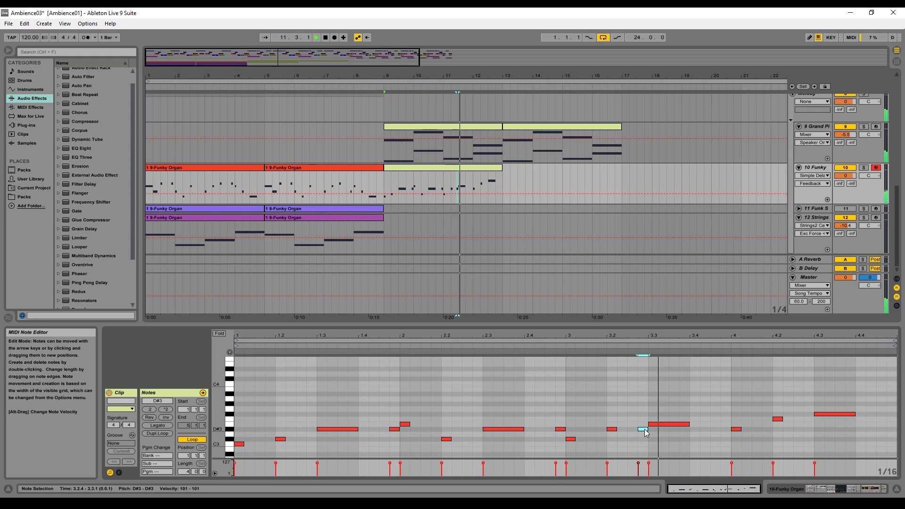
pyautogui.doubleClick(808, 429)
pyautogui.press('space')
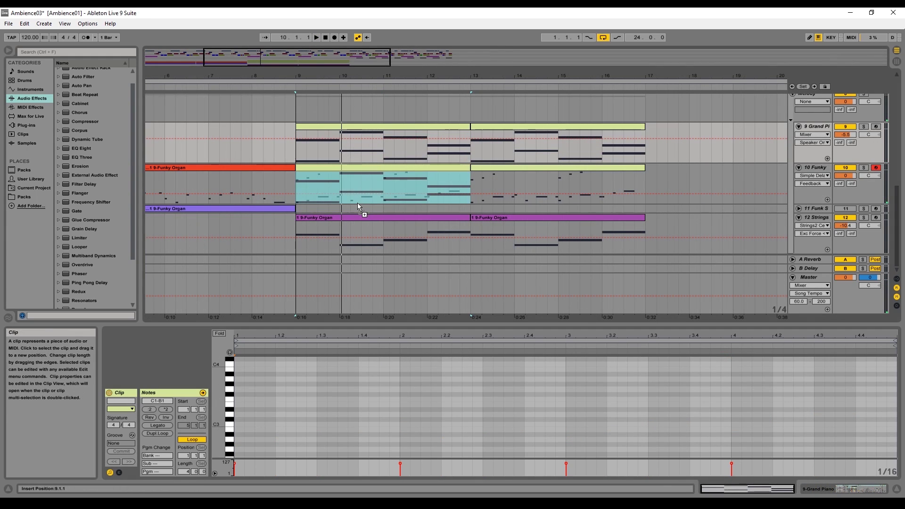
# - Copy the Grand Piano clip onto the Strings track at bars 9 to 12 and delete the lower note in each bar
pyautogui.moveTo(357, 203); pyautogui.dragTo(527, 214)
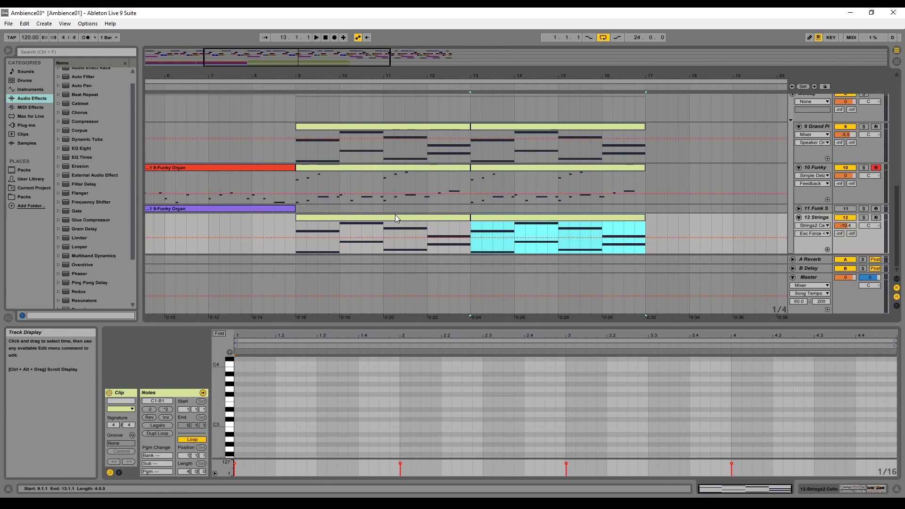
pyautogui.click(395, 215)
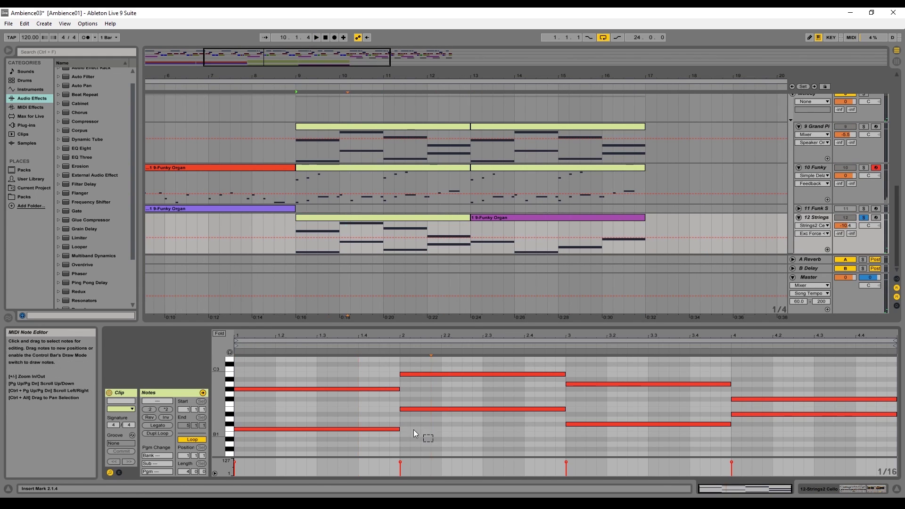
pyautogui.moveTo(414, 430); pyautogui.dragTo(387, 406)
pyautogui.press('Delete')
pyautogui.moveTo(608, 439); pyautogui.dragTo(584, 418)
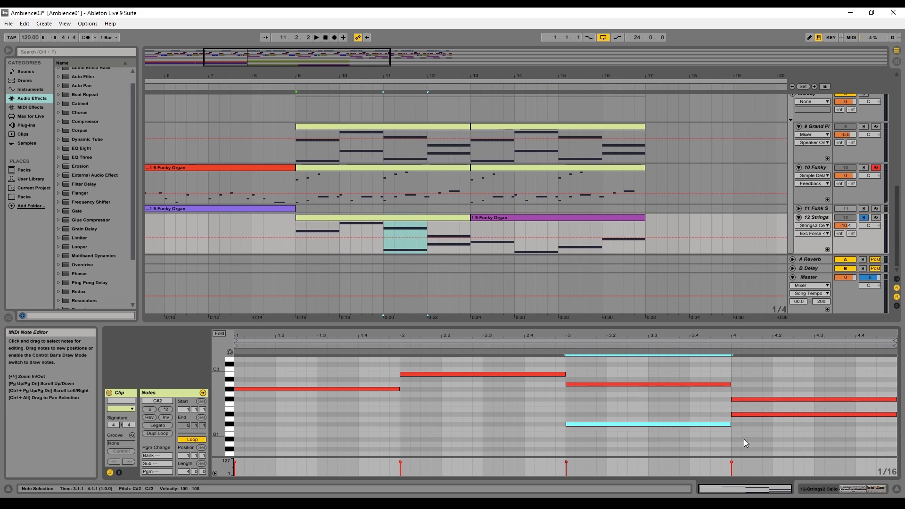
pyautogui.press('Delete')
pyautogui.moveTo(805, 434); pyautogui.dragTo(739, 408)
pyautogui.press('Delete')
pyautogui.press('space')
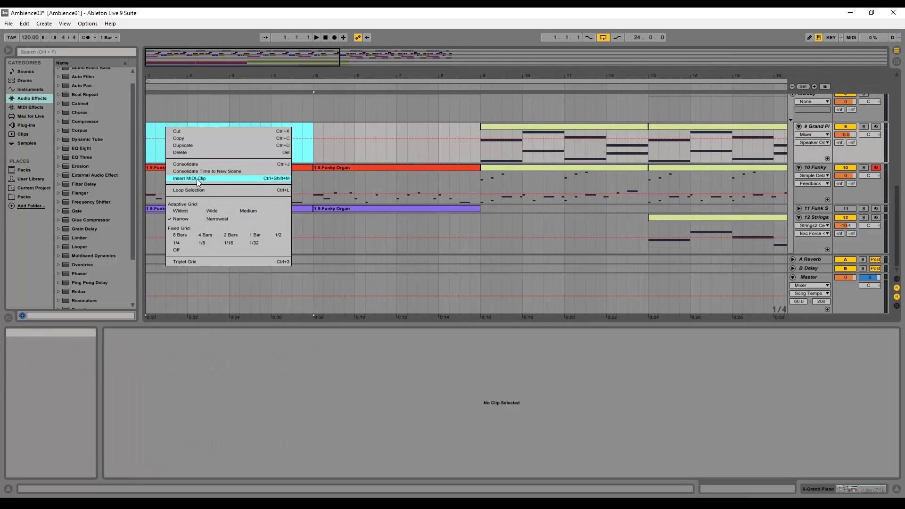
# - Insert a four-bar MIDI clip at the start of the Grand Piano track and adjust the third bar's G3 and E3 notes
pyautogui.click(196, 180)
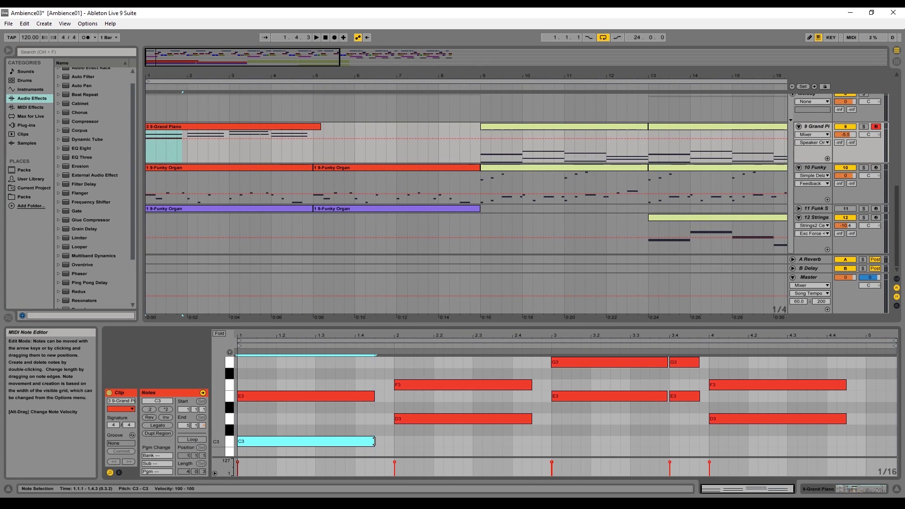
pyautogui.press('space')
pyautogui.moveTo(666, 363); pyautogui.dragTo(663, 392)
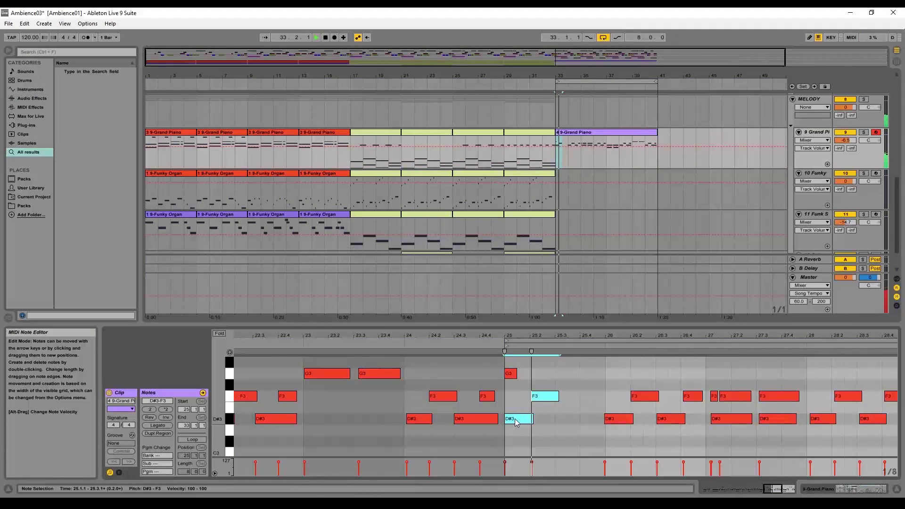
# - Align the D#3 and F3 notes opening bar 25 of the purple piano clip to beats 1 and 2, and repeat them on beats 3 and 4
pyautogui.click(543, 401)
pyautogui.moveTo(543, 401); pyautogui.dragTo(541, 400)
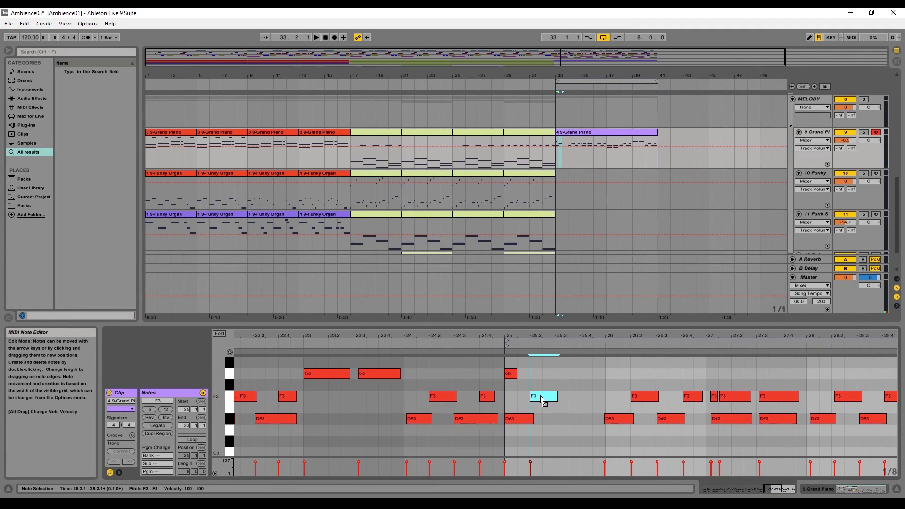
pyautogui.click(524, 420)
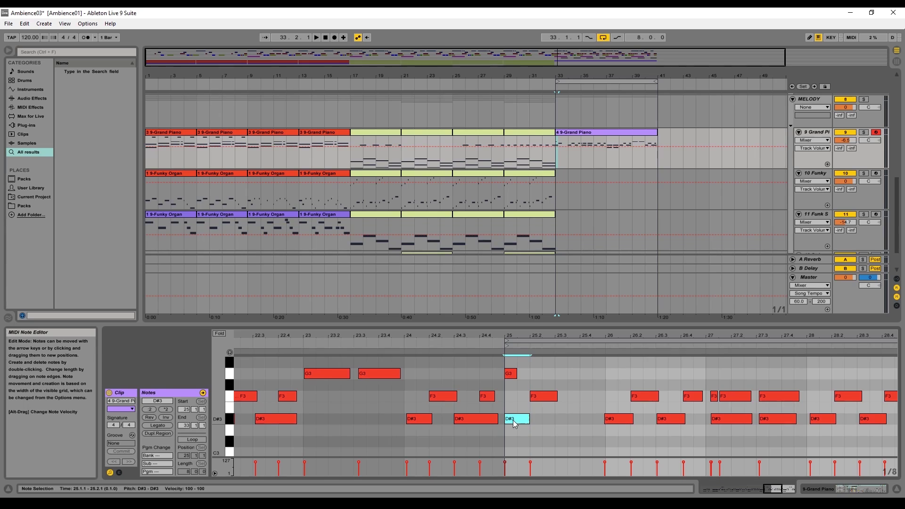
pyautogui.moveTo(513, 422); pyautogui.dragTo(589, 397)
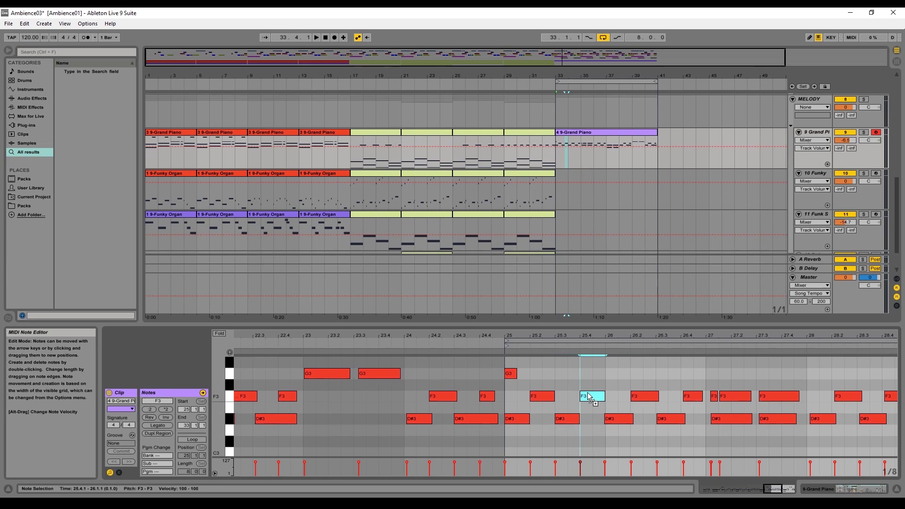
pyautogui.press('space')
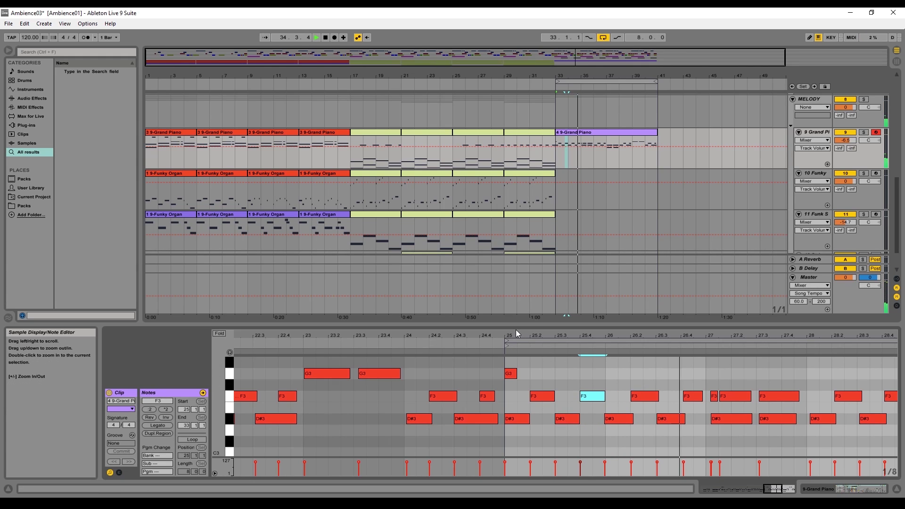
pyautogui.moveTo(516, 332); pyautogui.dragTo(620, 334)
pyautogui.press('space')
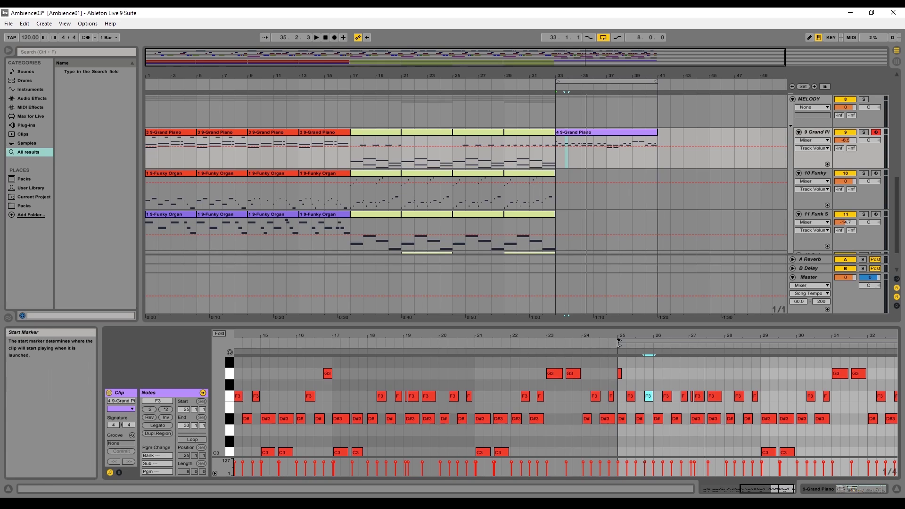
pyautogui.press('space')
# - Extend the purple piano clip backwards by moving its loop start to bar 21 and its start marker to bar 19
pyautogui.moveTo(619, 346); pyautogui.dragTo(600, 346)
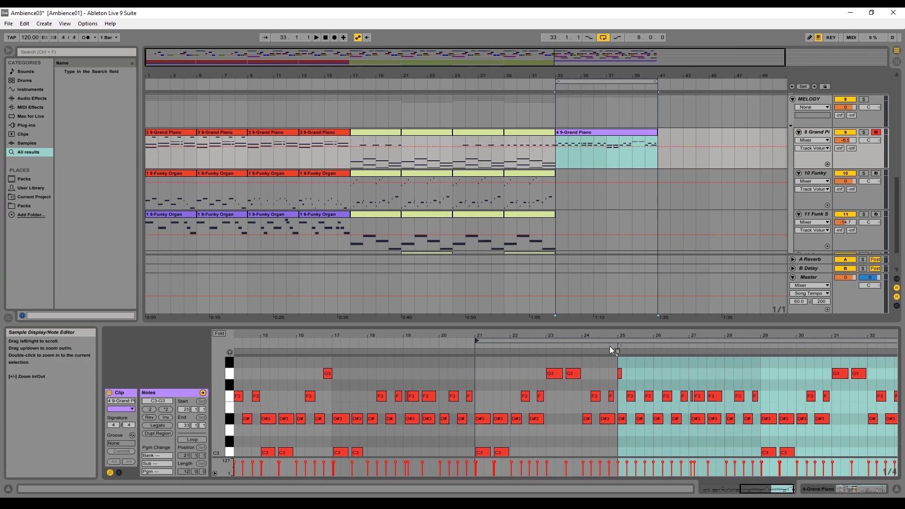
pyautogui.moveTo(620, 344); pyautogui.dragTo(476, 344)
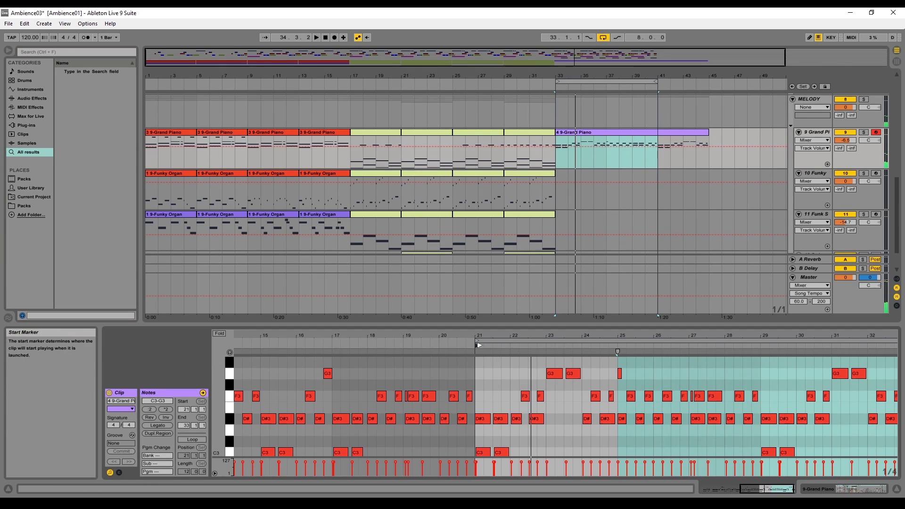
pyautogui.moveTo(476, 345); pyautogui.dragTo(404, 345)
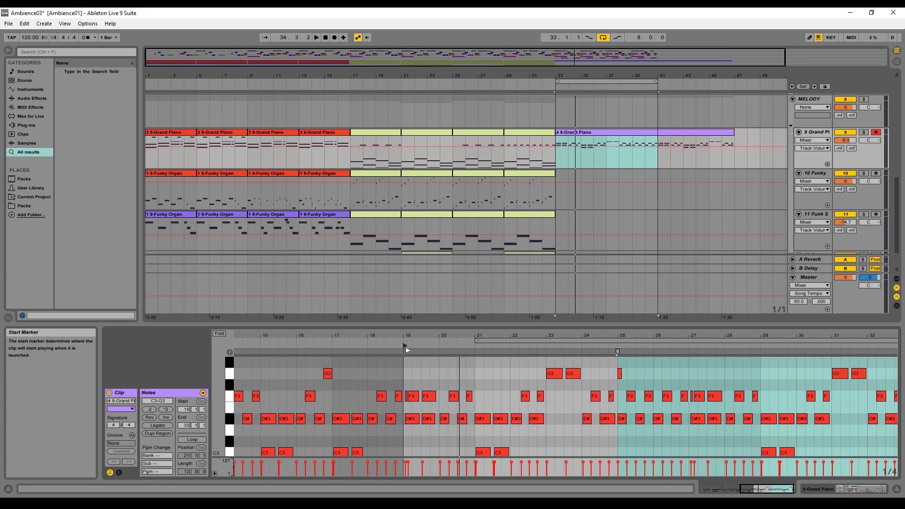
pyautogui.press('space')
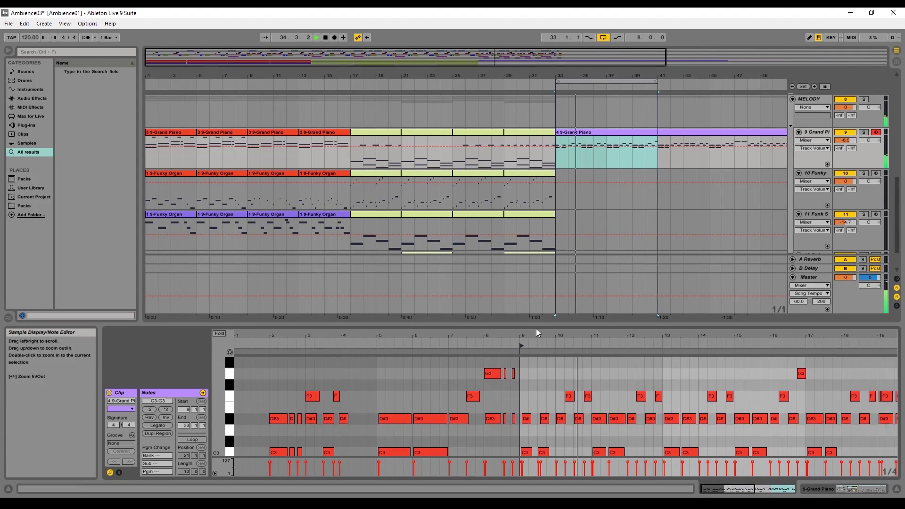
# - Play the extended piano clip and undo the latest start marker moves
pyautogui.moveTo(512, 390); pyautogui.dragTo(491, 424)
pyautogui.hotkey('ctrl', 'z')
pyautogui.press('space')
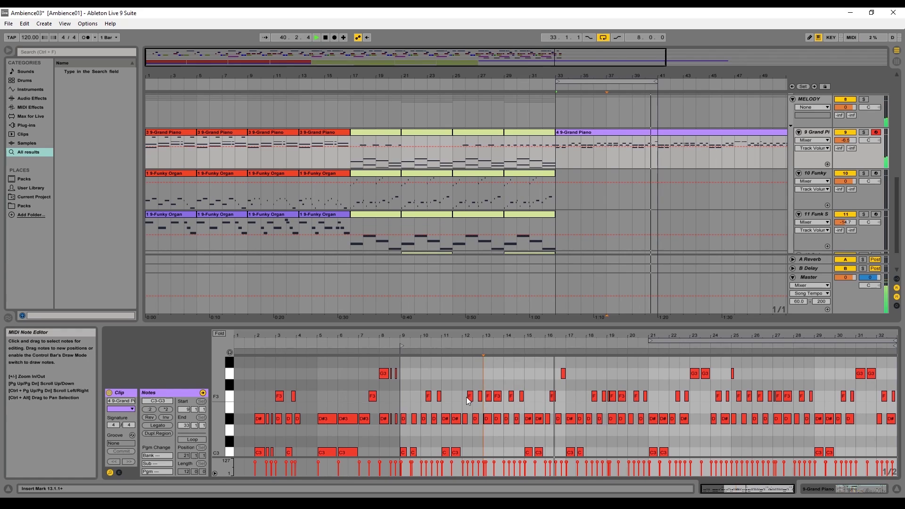
pyautogui.hotkey('ctrl', 'z')
pyautogui.hotkey('ctrl', 'z')
pyautogui.hotkey('ctrl', 'z')
pyautogui.hotkey('ctrl', 'z')
pyautogui.press('space')
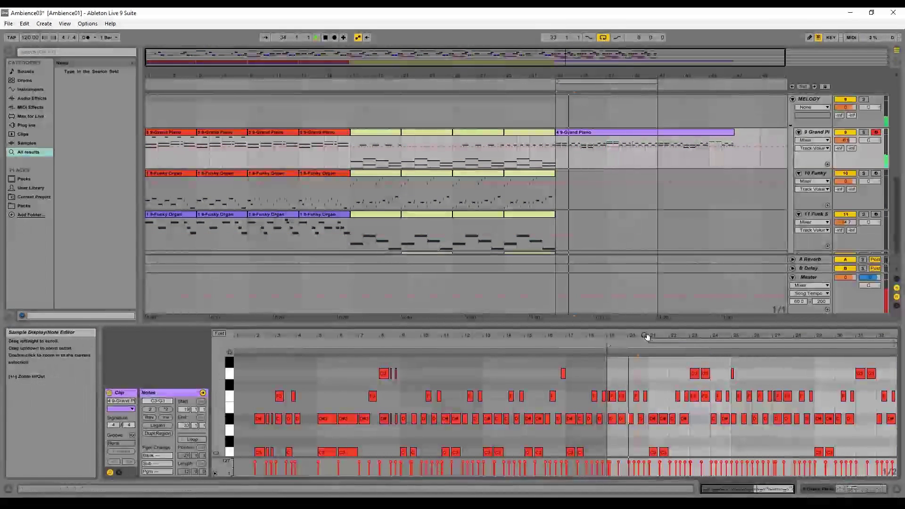
# - Nudge the D#3 and the first two F3 notes at the start of bar 19 earlier onto the grid
pyautogui.moveTo(631, 337); pyautogui.dragTo(495, 414)
pyautogui.click(494, 417)
pyautogui.moveTo(481, 337); pyautogui.dragTo(443, 400)
pyautogui.press('Left')
pyautogui.press('space')
pyautogui.click(444, 397)
pyautogui.press('Left')
pyautogui.click(463, 397)
pyautogui.press('Left')
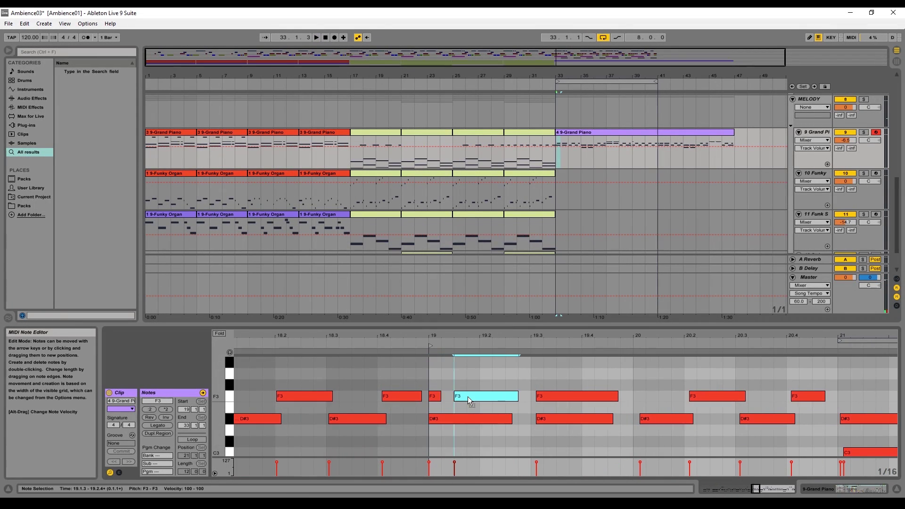
# - Adjust the starts and lengths of bar 19's D#3 and F3 notes, placing the second F3 at 19.1.2
pyautogui.moveTo(512, 417); pyautogui.dragTo(518, 417)
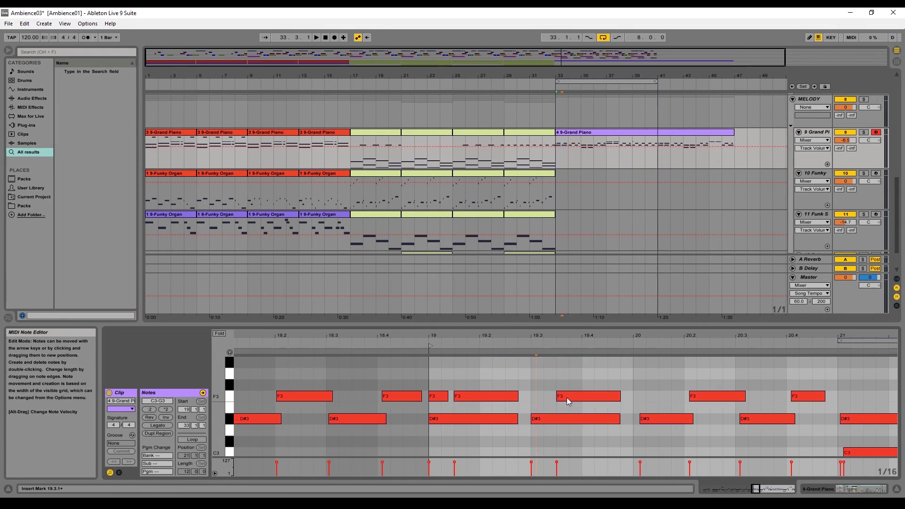
pyautogui.moveTo(447, 396); pyautogui.dragTo(441, 396)
pyautogui.moveTo(462, 395); pyautogui.dragTo(454, 394)
pyautogui.moveTo(454, 336); pyautogui.dragTo(454, 372)
pyautogui.moveTo(566, 396); pyautogui.dragTo(577, 396)
pyautogui.press('space')
pyautogui.press('space')
pyautogui.moveTo(443, 336); pyautogui.dragTo(377, 306)
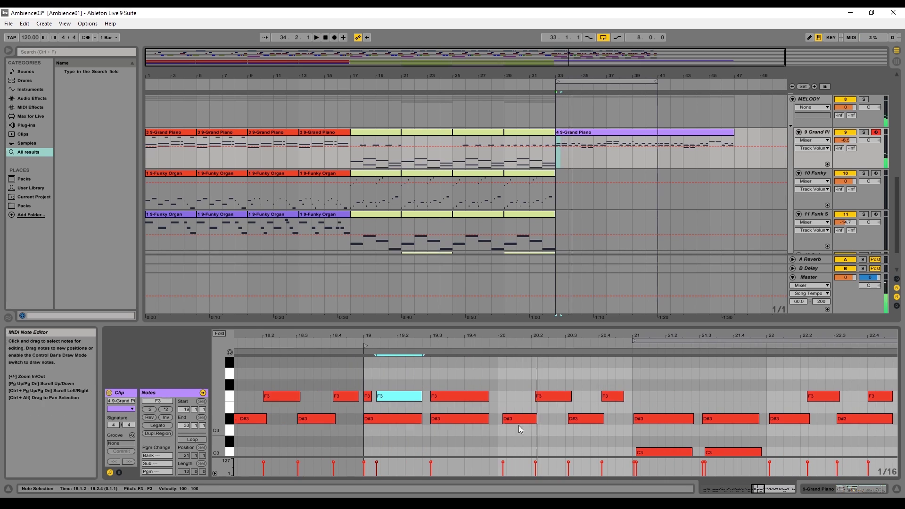
# - Align the alternating D#3 and F3 notes in bar 20 of the piano clip to its four beats
pyautogui.moveTo(518, 420); pyautogui.dragTo(514, 419)
pyautogui.moveTo(546, 396); pyautogui.dragTo(543, 396)
pyautogui.moveTo(584, 419); pyautogui.dragTo(531, 418)
# - Align bar 21's first C3 to the bar start and copy the longer note from 19.1.2 to D#3 at 21.1.2
pyautogui.scroll(-3, 655, 436)
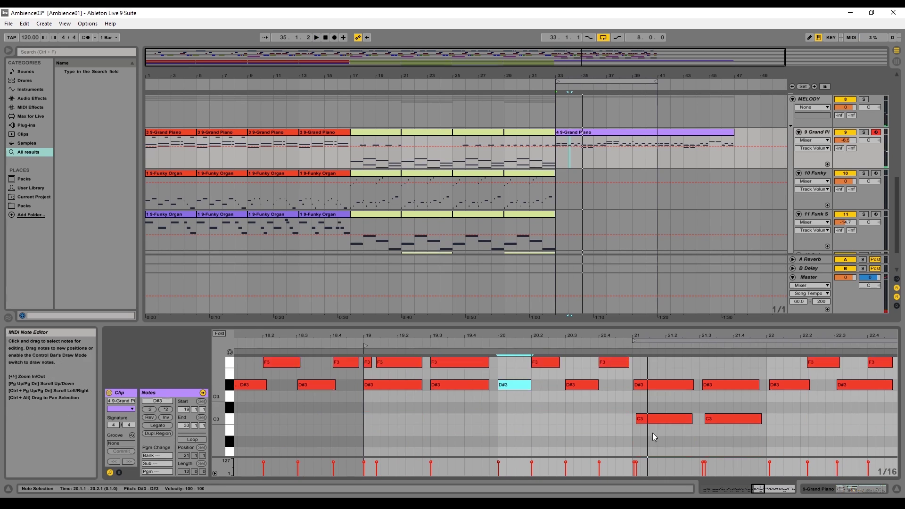
pyautogui.moveTo(655, 418); pyautogui.dragTo(651, 418)
pyautogui.moveTo(688, 420); pyautogui.dragTo(690, 419)
pyautogui.scroll(2, 689, 422)
pyautogui.click(390, 390)
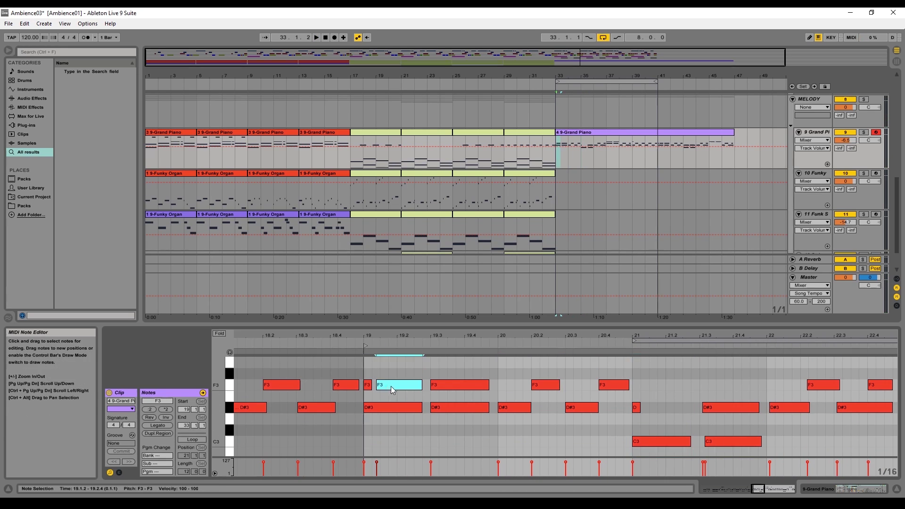
pyautogui.keyDown('ctrl'); pyautogui.moveTo(391, 387); pyautogui.dragTo(659, 408); pyautogui.keyUp('ctrl')
# - Align the second D#3 and C3 pair of bar 21 to beat 21.3 and play the result
pyautogui.press('space')
pyautogui.moveTo(717, 407); pyautogui.dragTo(714, 407)
pyautogui.moveTo(710, 442); pyautogui.dragTo(704, 442)
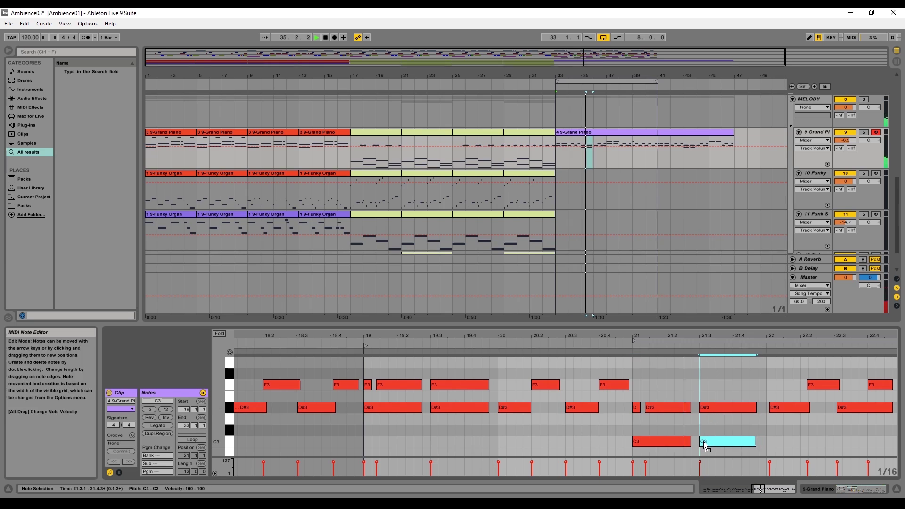
pyautogui.press('space')
pyautogui.press('space')
# - Copy bar 20's four D#3 and F3 notes to bar 22 of the piano clip and play it
pyautogui.moveTo(660, 336); pyautogui.dragTo(433, 331)
pyautogui.moveTo(278, 375); pyautogui.dragTo(406, 415)
pyautogui.keyDown('ctrl'); pyautogui.moveTo(286, 407); pyautogui.dragTo(540, 407); pyautogui.keyUp('ctrl')
pyautogui.press('space')
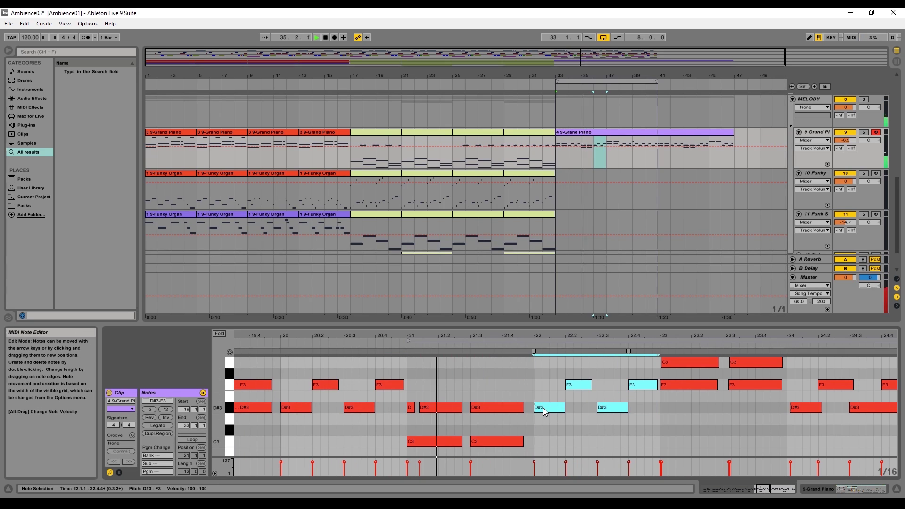
# - Replace the notes at the start of bar 23 with a copy of bar 21's note group transposed upward
pyautogui.moveTo(683, 396); pyautogui.dragTo(754, 360)
pyautogui.press('Delete')
pyautogui.moveTo(523, 448); pyautogui.dragTo(408, 400)
pyautogui.keyDown('ctrl'); pyautogui.moveTo(422, 408); pyautogui.dragTo(676, 364); pyautogui.keyUp('ctrl')
pyautogui.press('space')
pyautogui.press('Up')
# - Play through the piano clip to check the timing and harmony of the copied notes
pyautogui.moveTo(783, 429); pyautogui.dragTo(735, 424)
pyautogui.click(255, 418)
pyautogui.press('space')
pyautogui.press('space')
pyautogui.scroll(-1, 375, 437)
pyautogui.scroll(1, 690, 408)
pyautogui.scroll(-1, 670, 415)
pyautogui.moveTo(660, 335); pyautogui.dragTo(544, 311)
pyautogui.scroll(1, 463, 437)
pyautogui.click(592, 418)
pyautogui.press('space')
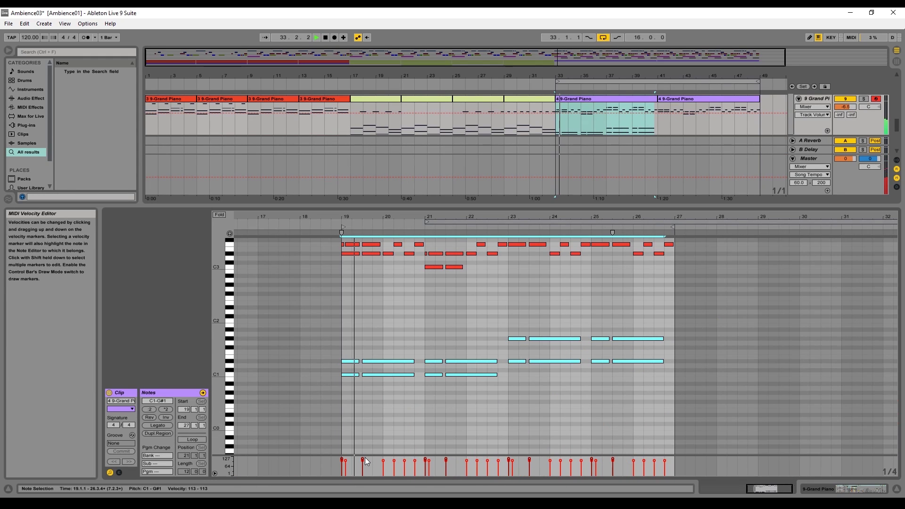
# - Set the piano clip's low chord notes to velocity 101 and shorten the long chords in bars 19, 21, 23 and 25 to two beats
pyautogui.moveTo(365, 458); pyautogui.dragTo(365, 460)
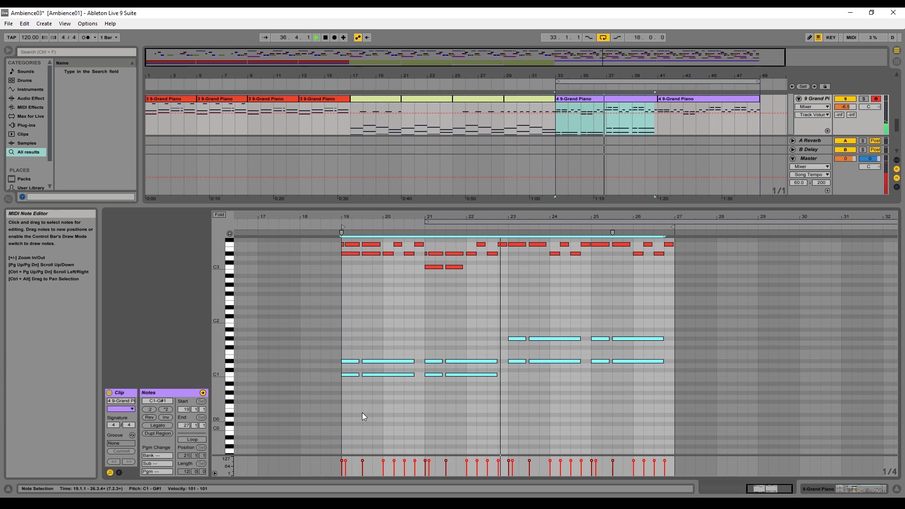
pyautogui.scroll(3, 362, 412)
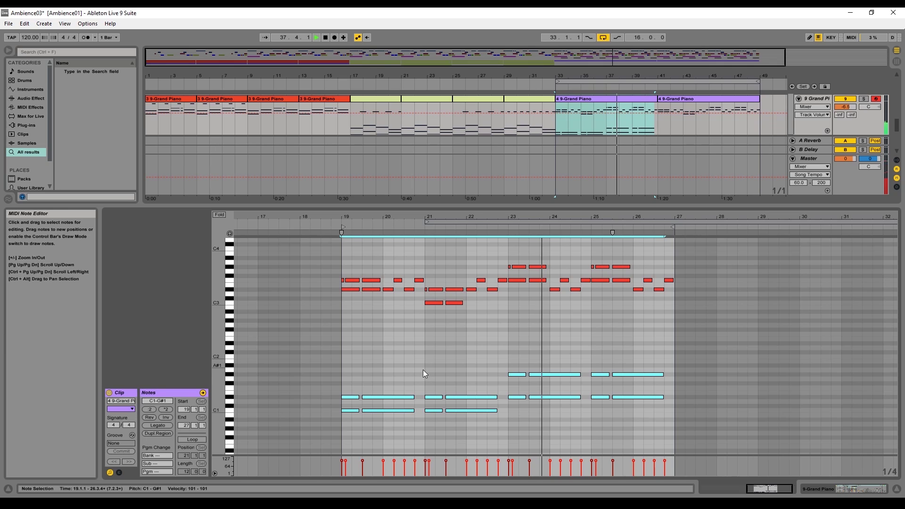
pyautogui.moveTo(570, 404); pyautogui.dragTo(550, 375)
pyautogui.moveTo(641, 405); pyautogui.dragTo(633, 374)
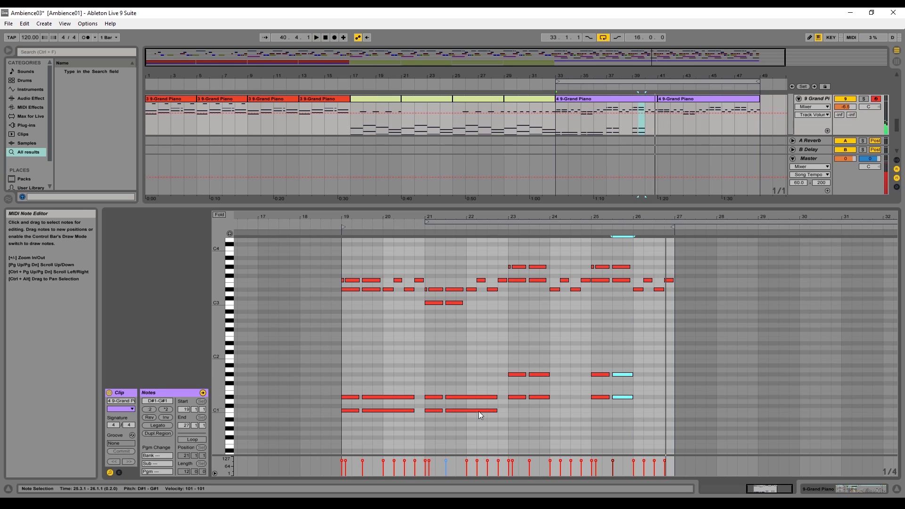
pyautogui.moveTo(384, 425); pyautogui.dragTo(383, 397)
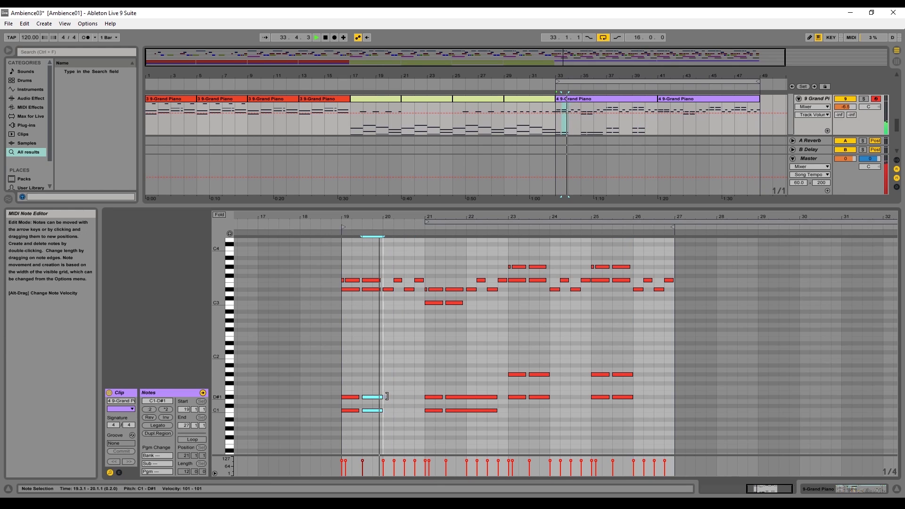
pyautogui.moveTo(500, 427); pyautogui.dragTo(468, 399)
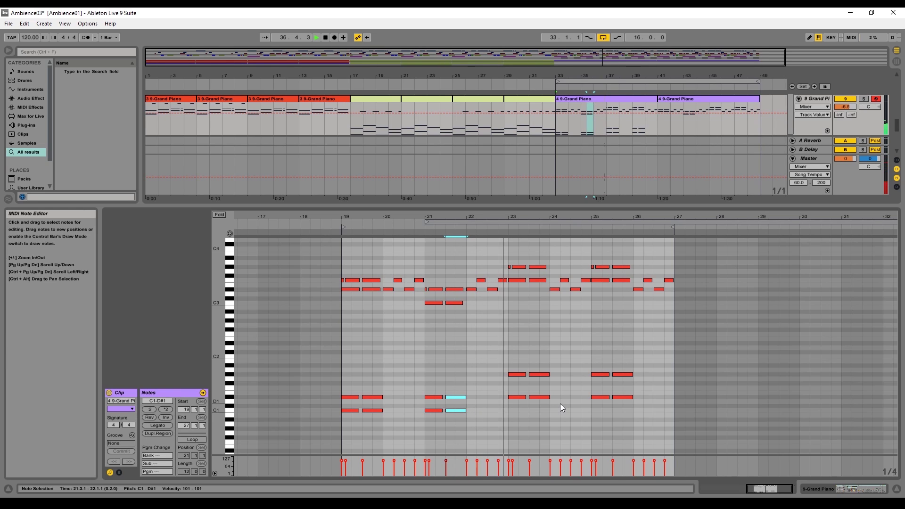
# - Lengthen the second low chord in bars 23 and 25 of the piano clip to one full bar
pyautogui.moveTo(560, 404); pyautogui.dragTo(570, 375)
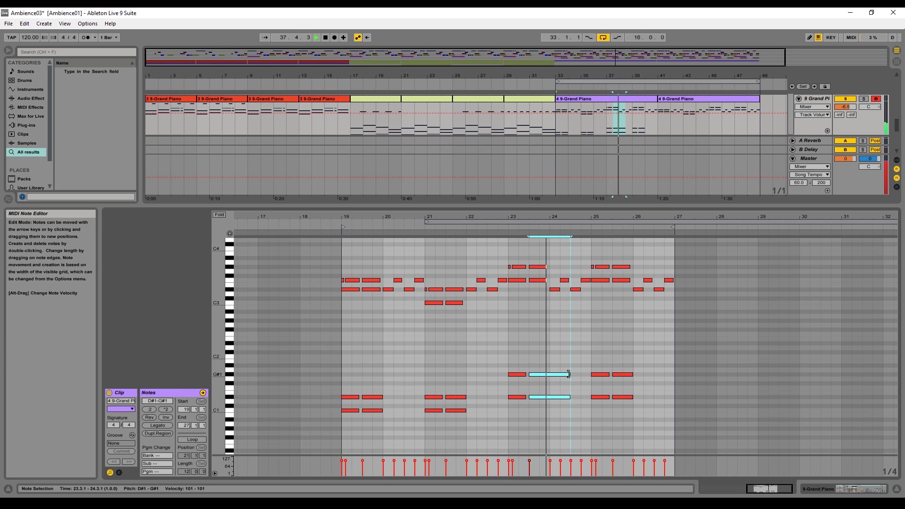
pyautogui.click(634, 398)
pyautogui.moveTo(634, 398); pyautogui.dragTo(636, 369)
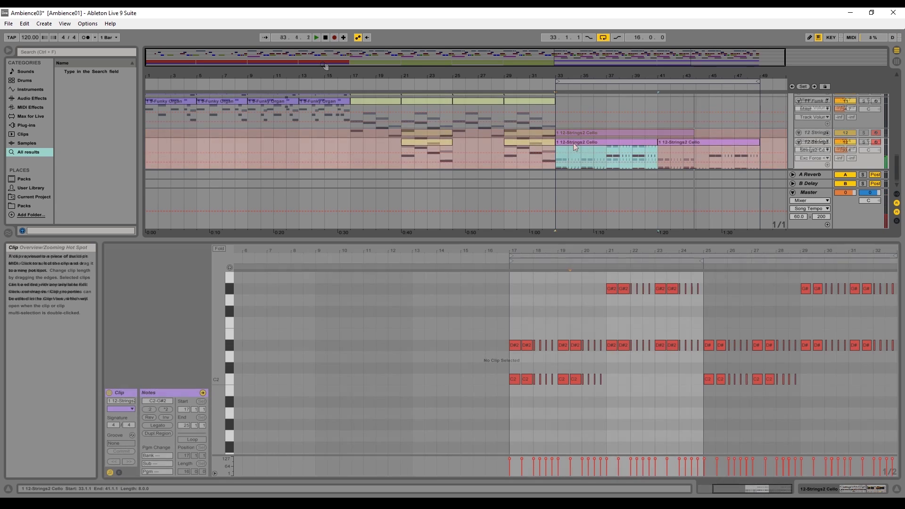
# - Place a copy of the bar 33 cello strings clip on the Funk Saw Base track and play it
pyautogui.moveTo(573, 143); pyautogui.dragTo(576, 114)
pyautogui.press('space')
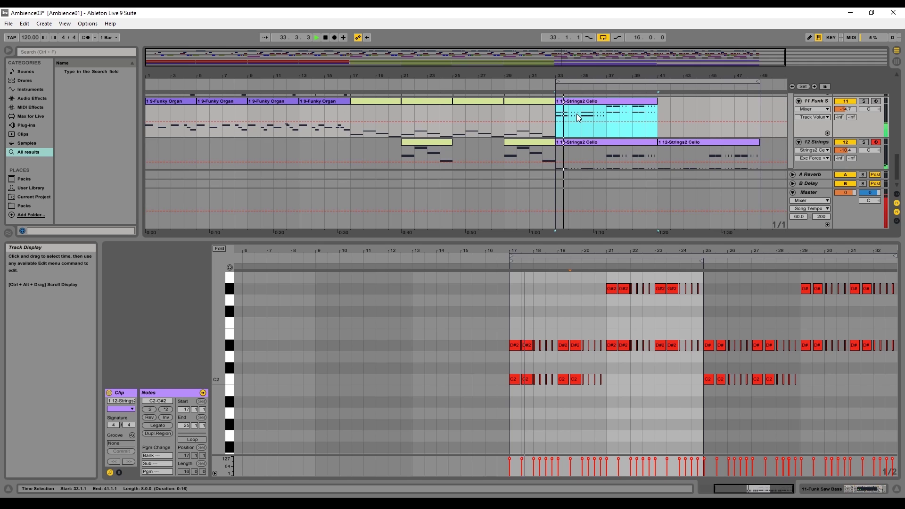
pyautogui.scroll(1, 576, 114)
pyautogui.scroll(1, 577, 118)
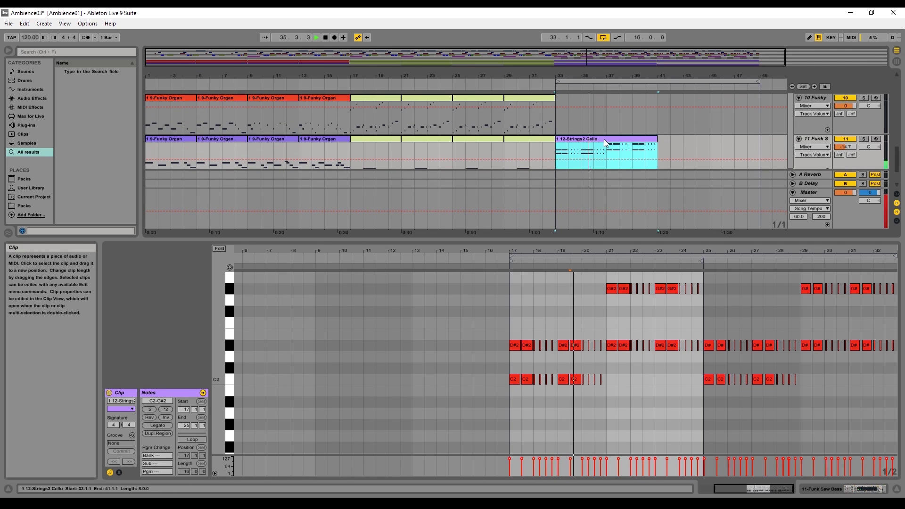
# - Move the copied cello clip to the Funky Organ track and transpose all its notes up one octave
pyautogui.press('space')
pyautogui.moveTo(604, 139); pyautogui.dragTo(604, 115)
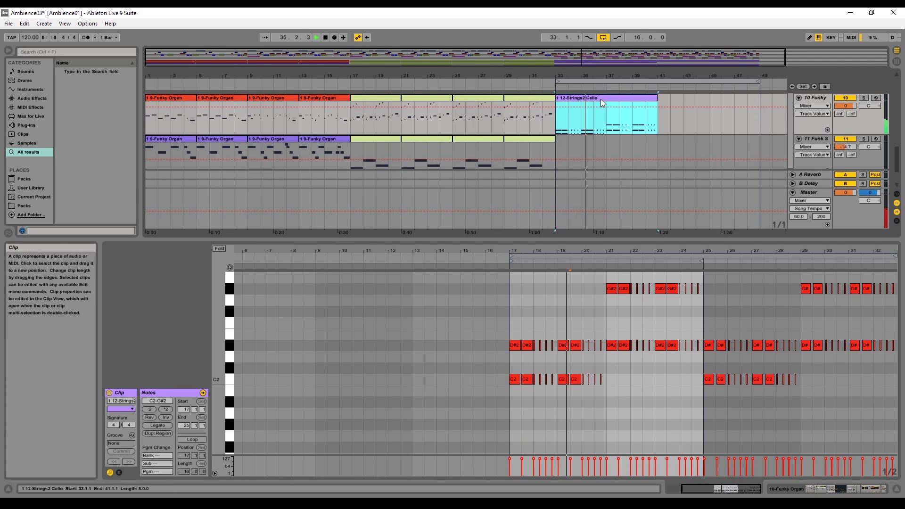
pyautogui.click(600, 99)
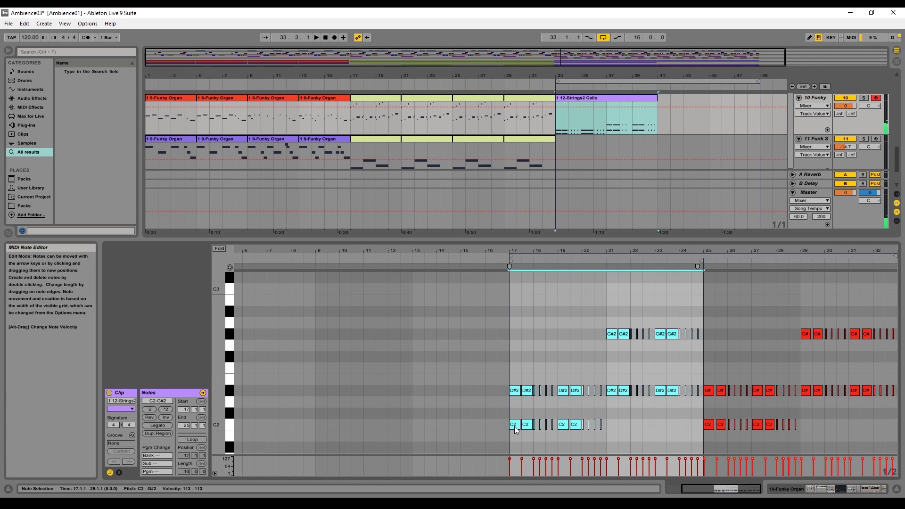
pyautogui.moveTo(514, 426); pyautogui.dragTo(519, 284)
pyautogui.press('space')
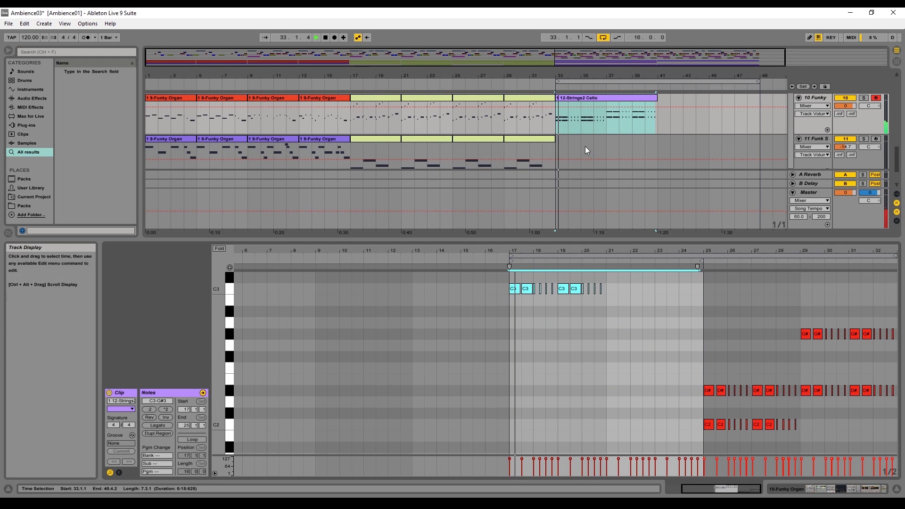
# - Listen to the transposed Funky Organ clip together with the grand piano part from bar 33
pyautogui.scroll(3, 586, 140)
pyautogui.scroll(6, 529, 285)
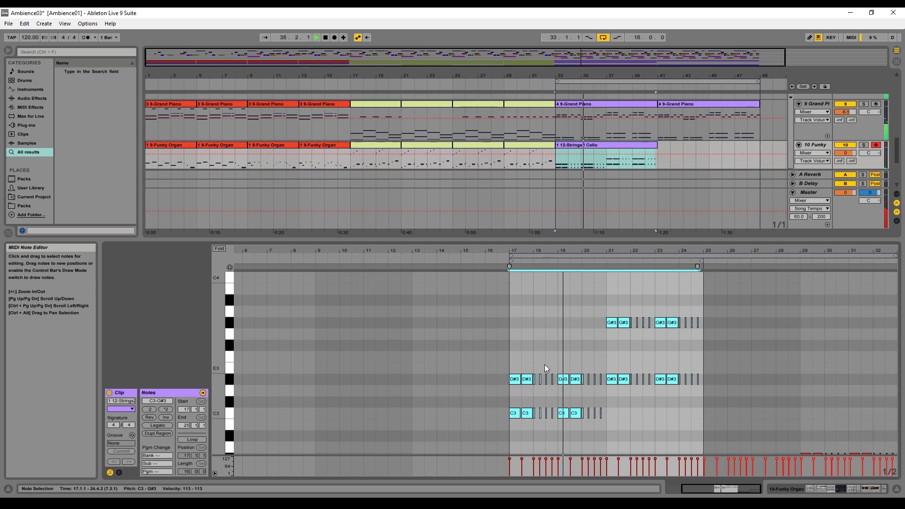
pyautogui.click(573, 143)
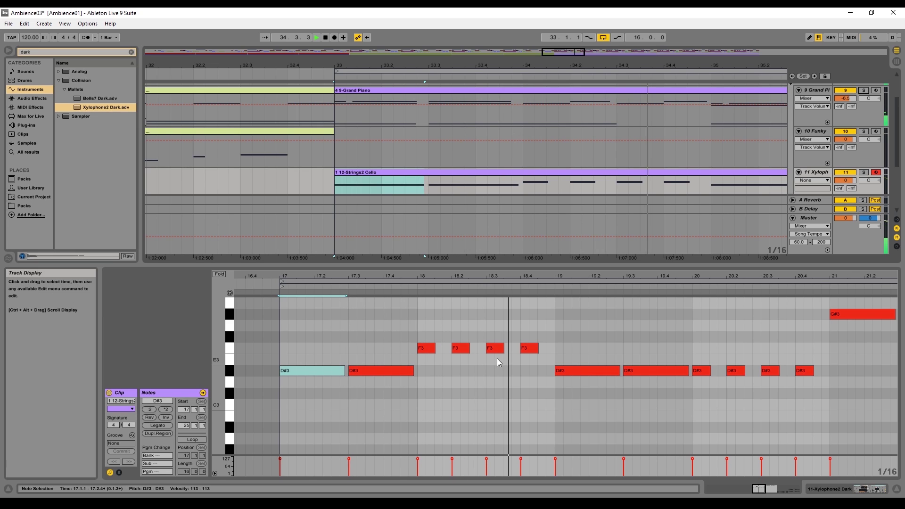
# - Try to copy the four F3 notes of bar 18 to bar 20 in the xylophone track's clip
pyautogui.moveTo(539, 360); pyautogui.dragTo(699, 348)
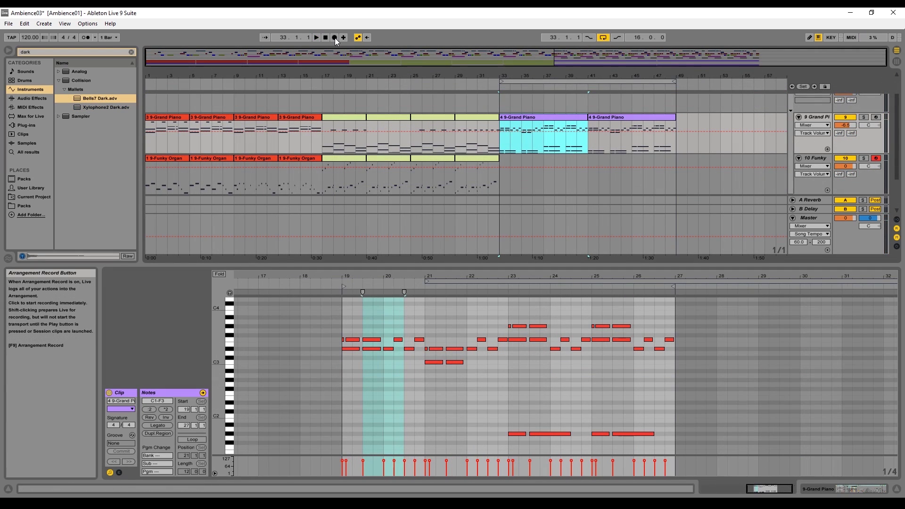
# - Start recording into the arrangement from bar 33
pyautogui.click(334, 38)
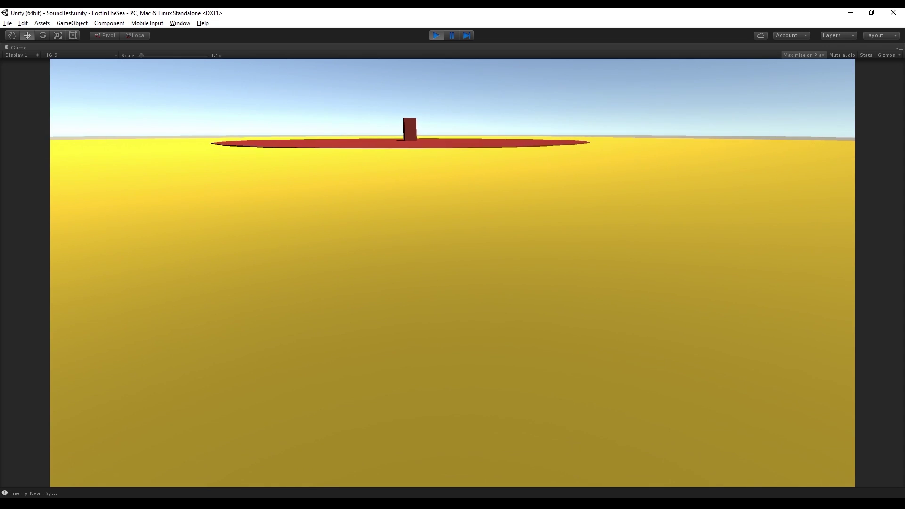
# - In the running Unity SoundTest scene, walk from the yellow zone into the red danger zone to test the music transition
pyautogui.press('w')
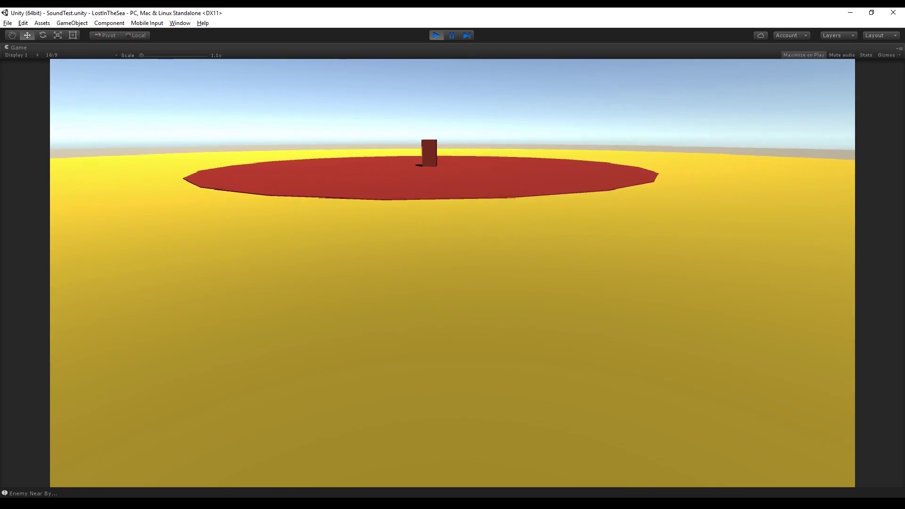
pyautogui.press('w')
pyautogui.press('d')
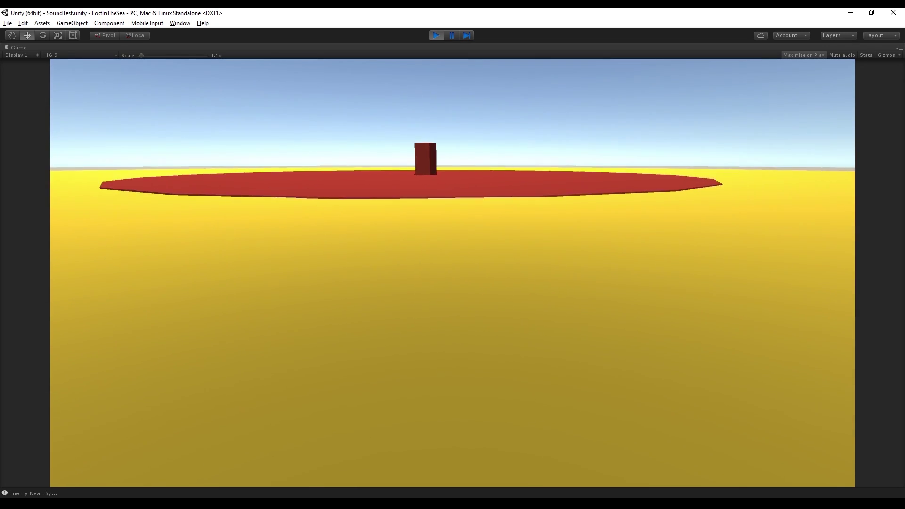
pyautogui.press('w')
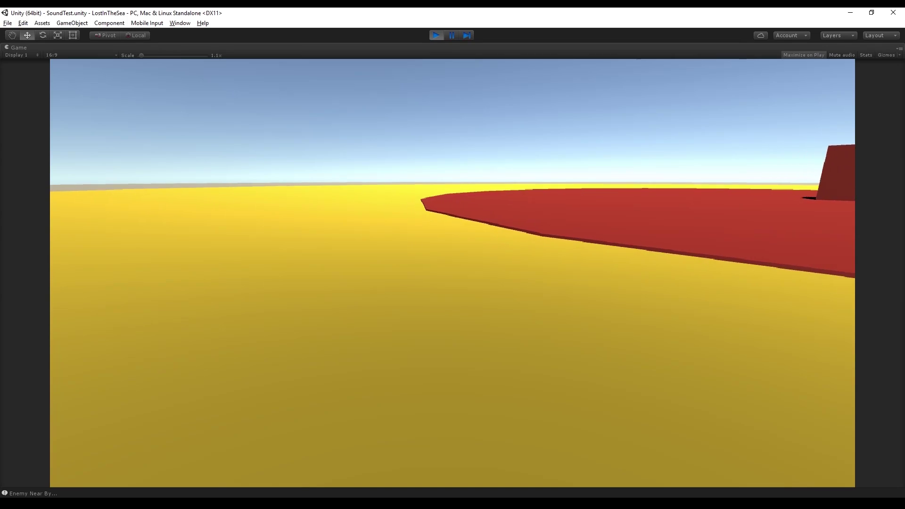
pyautogui.press('w')
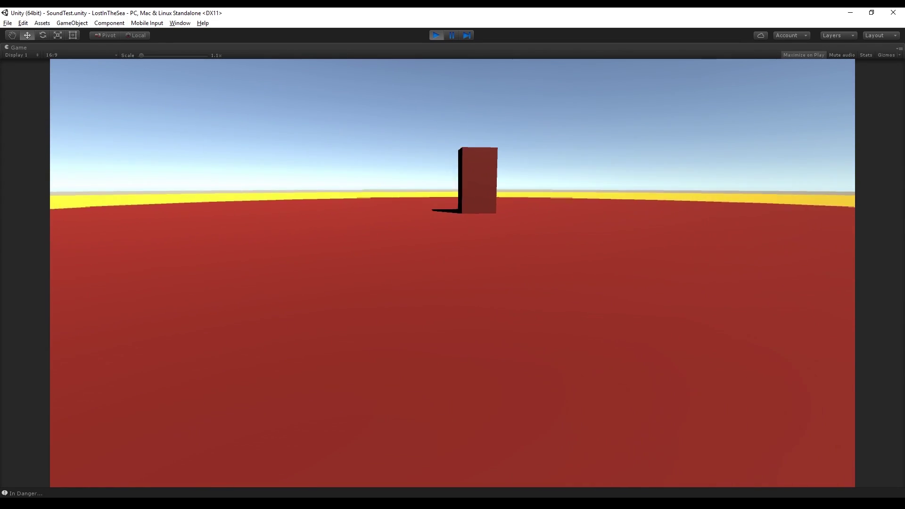
# - Approach the red block and circle and jump around it inside the red zone to test the danger music
pyautogui.press('w')
pyautogui.press('d')
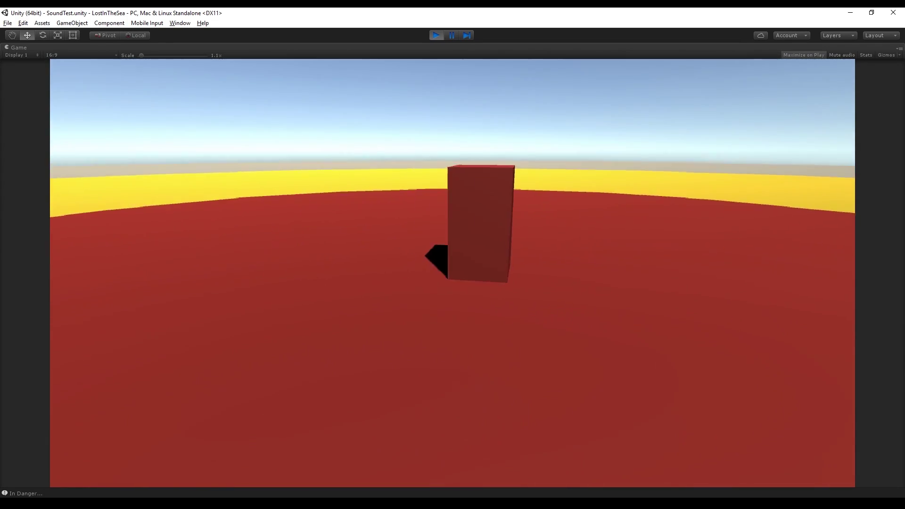
pyautogui.press('w')
pyautogui.press('d')
pyautogui.press('space')
pyautogui.press('s')
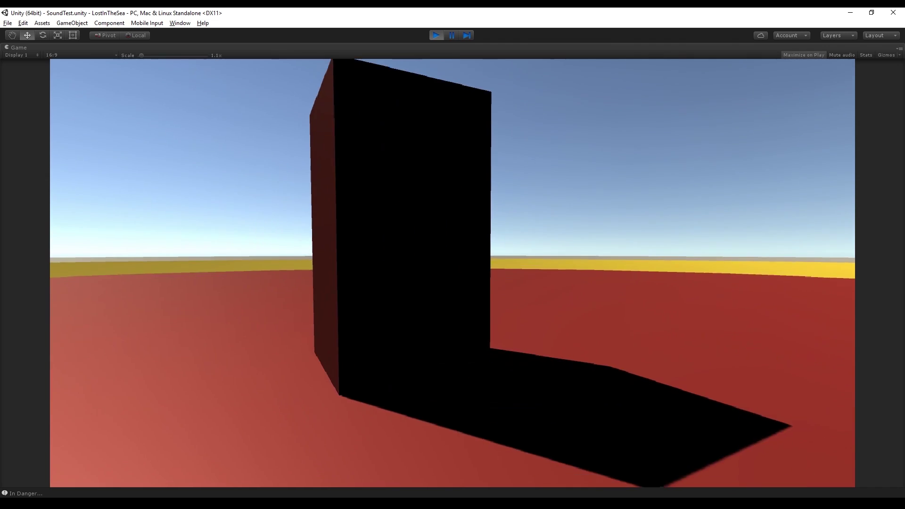
pyautogui.press('space')
pyautogui.press('w')
pyautogui.press('a')
pyautogui.press('space')
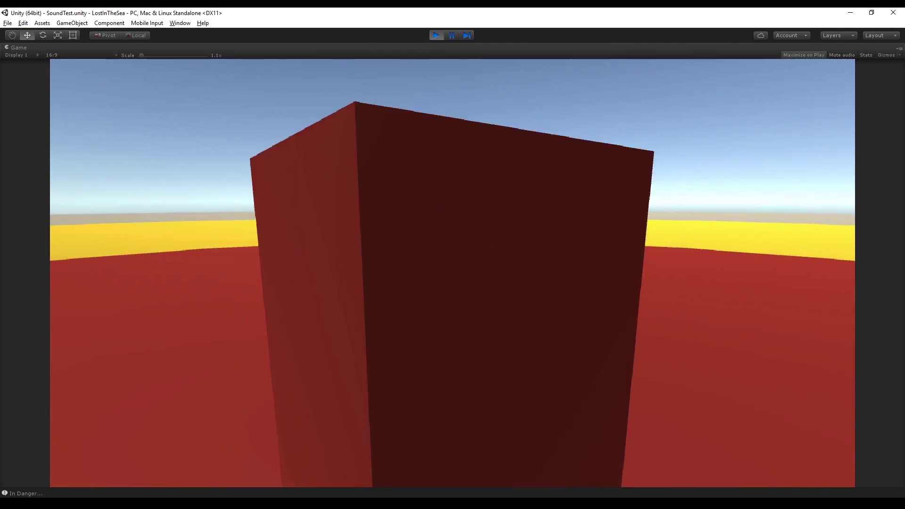
pyautogui.press('space')
pyautogui.press('s')
pyautogui.press('d')
pyautogui.press('space')
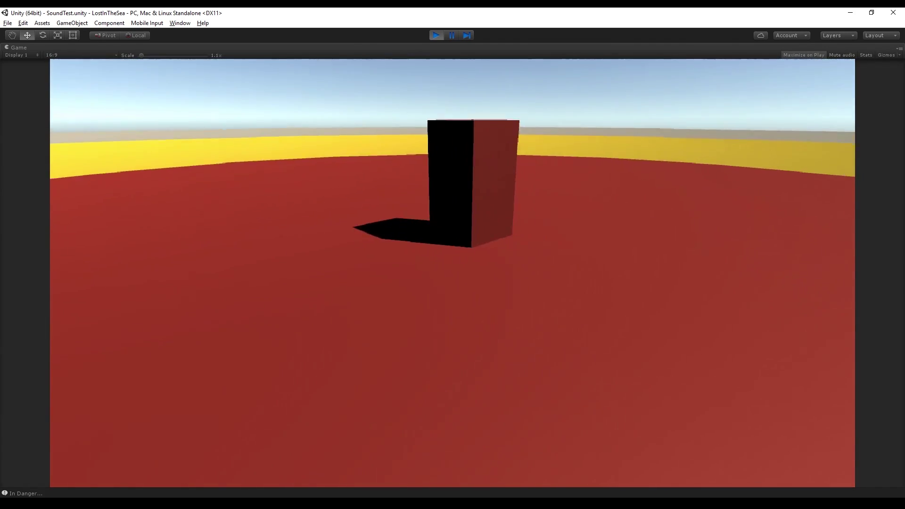
pyautogui.press('w')
pyautogui.press('space')
pyautogui.press('space')
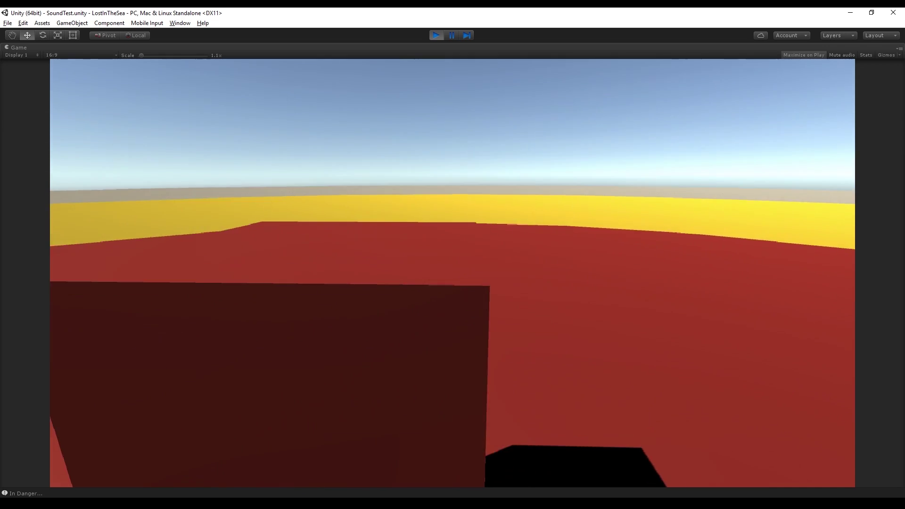
# - Walk out of the red zone through the yellow zone to the grey ground to test the return to calm music
pyautogui.press('space')
pyautogui.press('w')
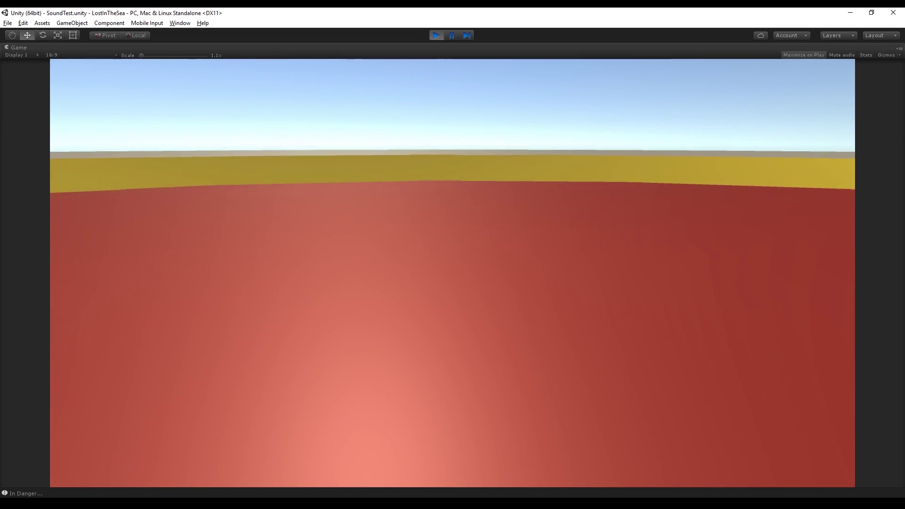
pyautogui.press('w')
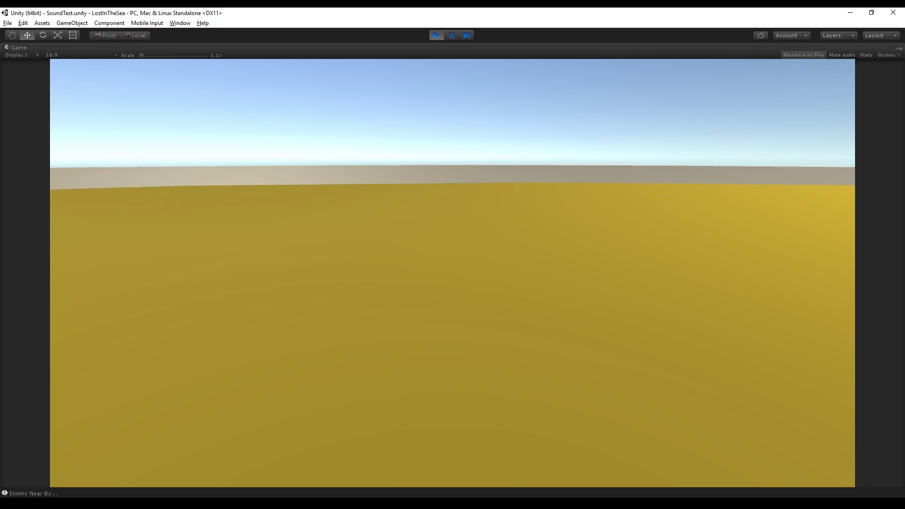
pyautogui.press('w')
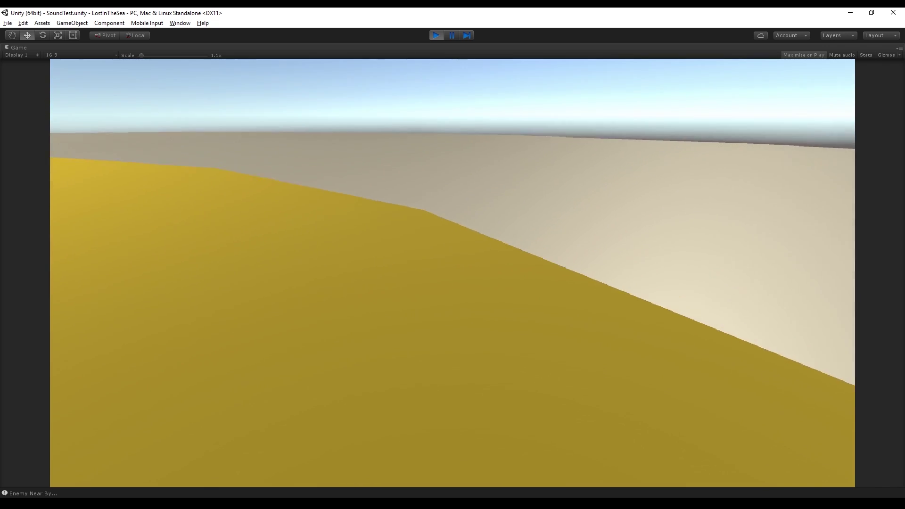
pyautogui.press('s')
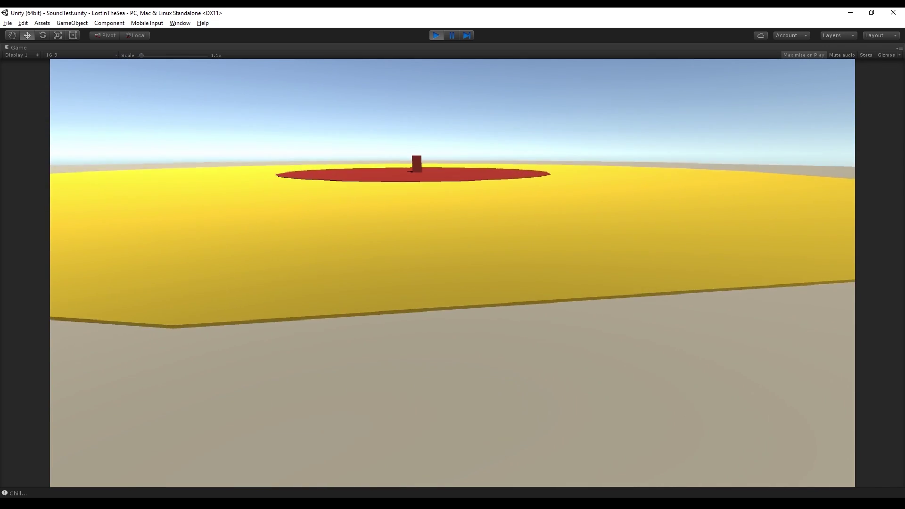
pyautogui.press('space')
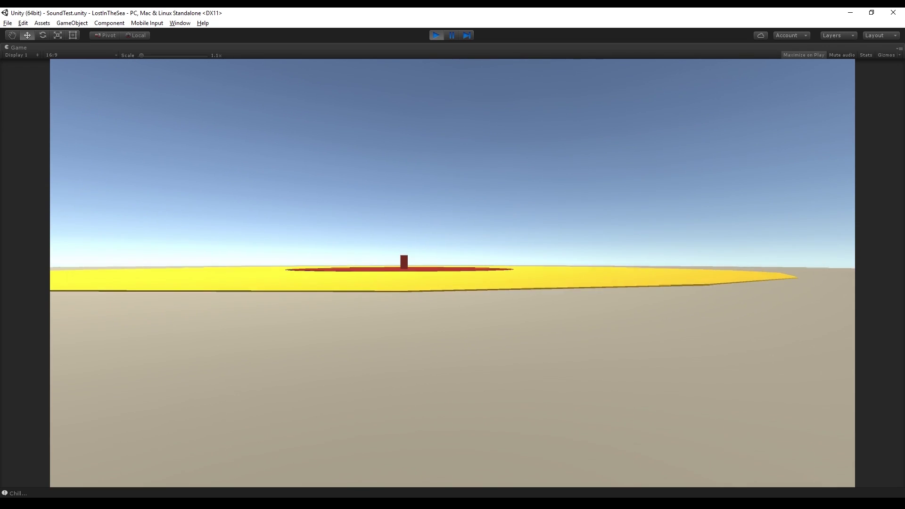